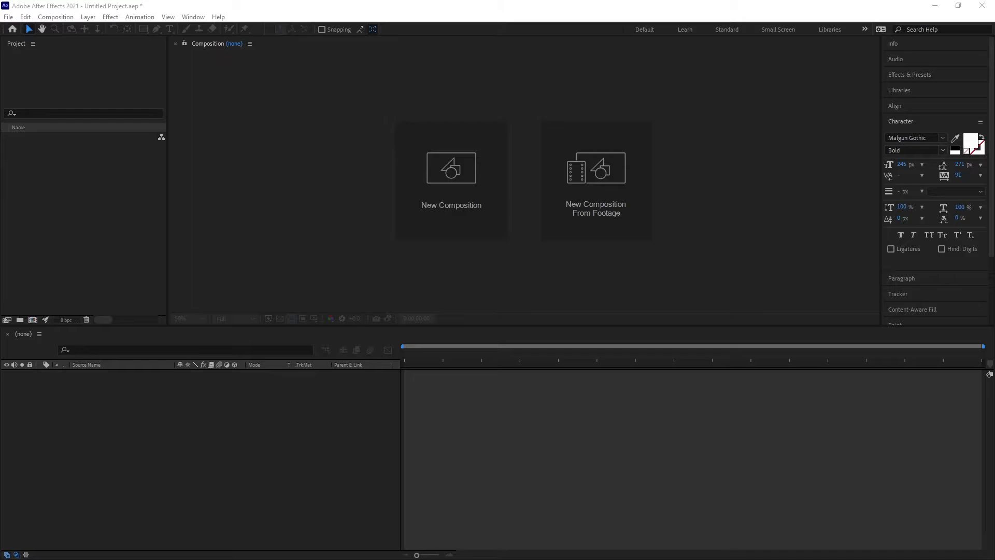
Switch the workspace to the Standard layout.
{"action": "left_click", "coordinate": [442, 266]}
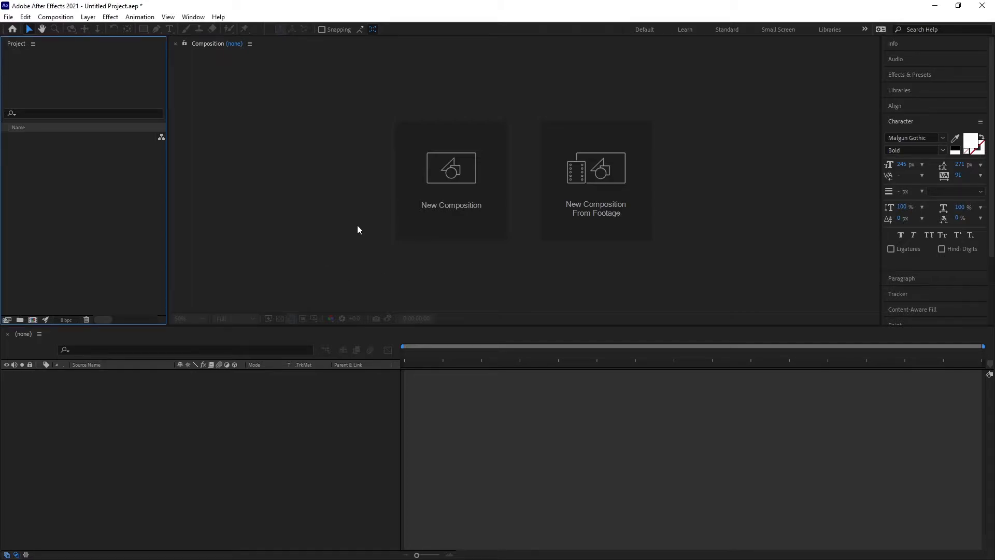
{"action": "left_click", "coordinate": [194, 17]}
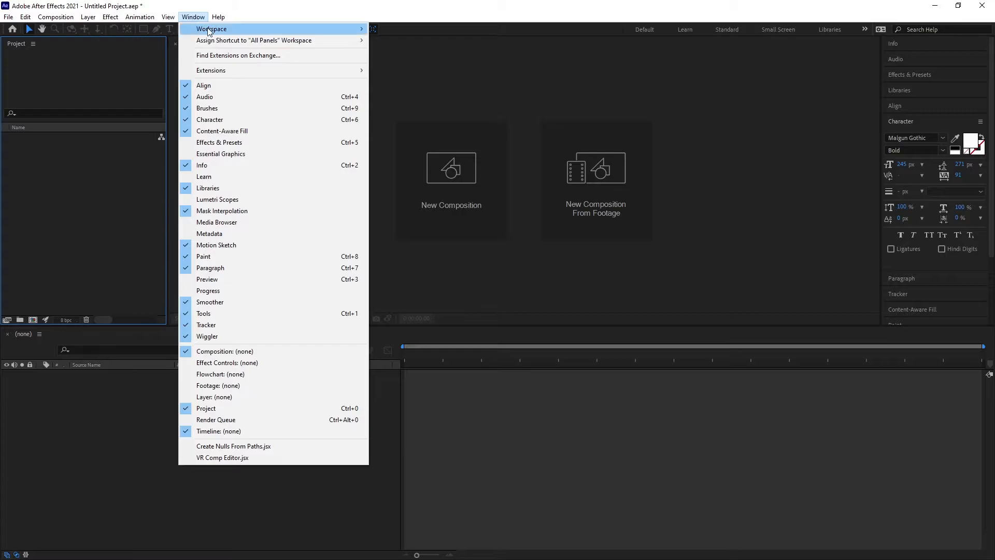
{"action": "mouse_move", "coordinate": [210, 32]}
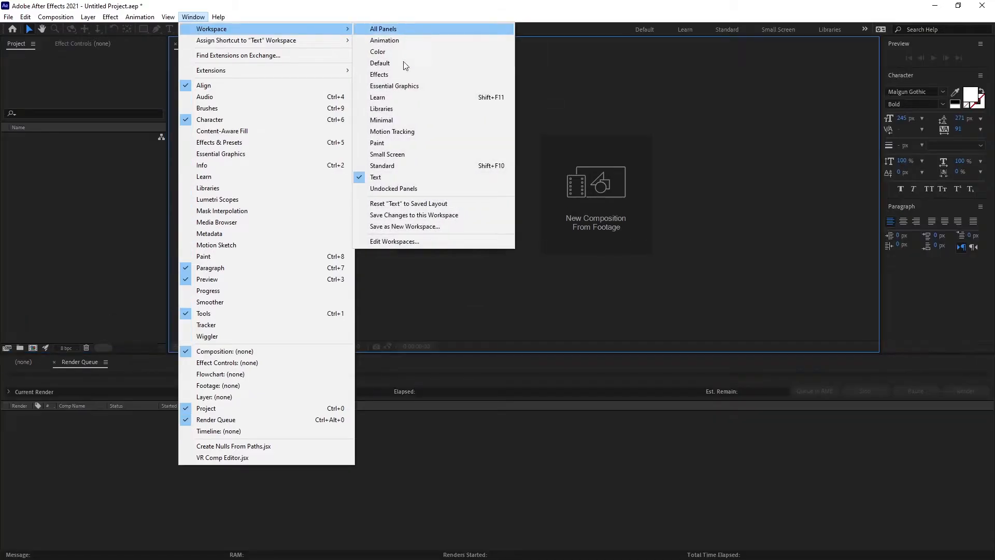
{"action": "left_click", "coordinate": [397, 169]}
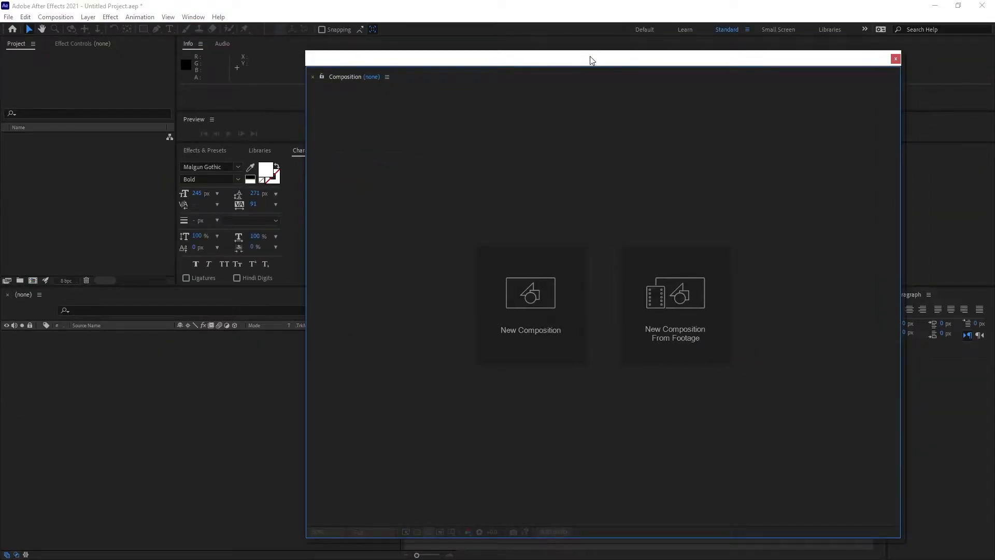
Move the floating Composition panel aside and reset the Standard workspace to its saved layout.
{"action": "left_click_drag", "start_coordinate": [591, 60], "coordinate": [556, 60]}
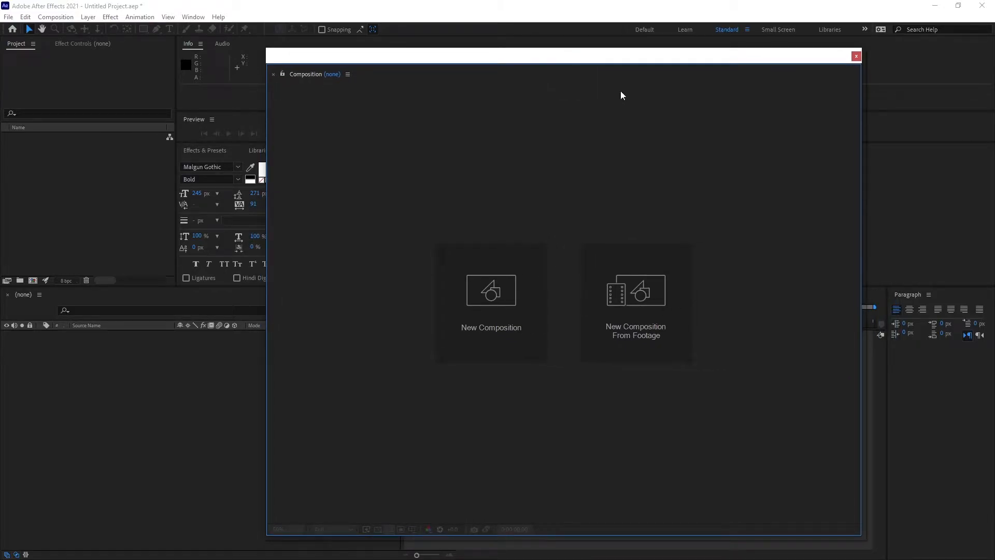
{"action": "left_click", "coordinate": [748, 30]}
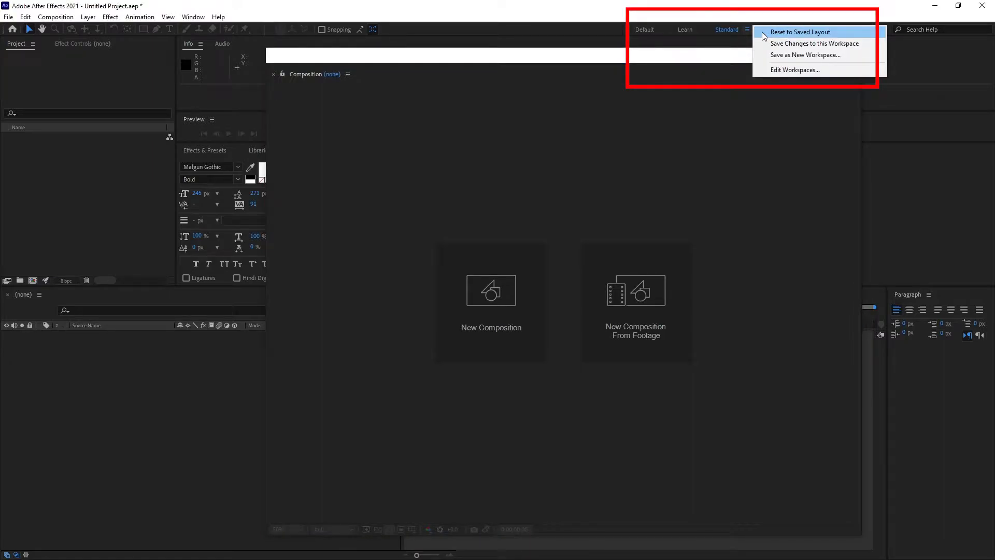
{"action": "left_click", "coordinate": [777, 32]}
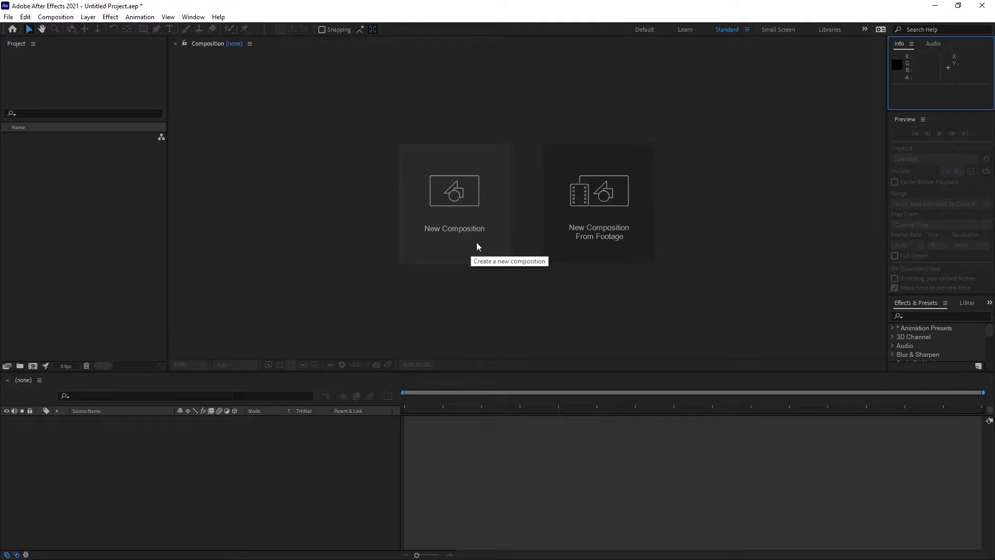
Start a new composition and try the NTSC DV, HDV/HDTV 720 29.97 and DVCPRO HD 1080 29.97 presets.
{"action": "left_click", "coordinate": [465, 226]}
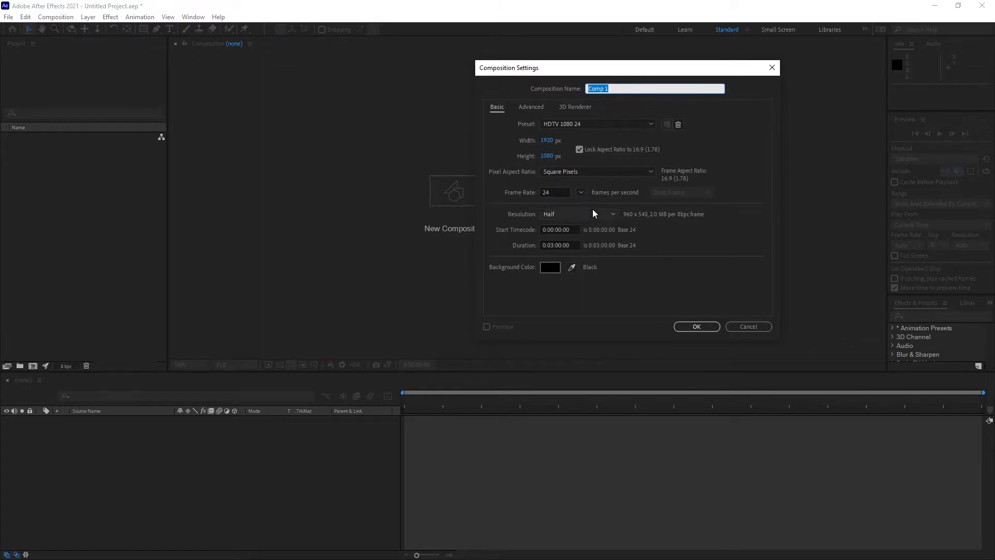
{"action": "left_click", "coordinate": [651, 123]}
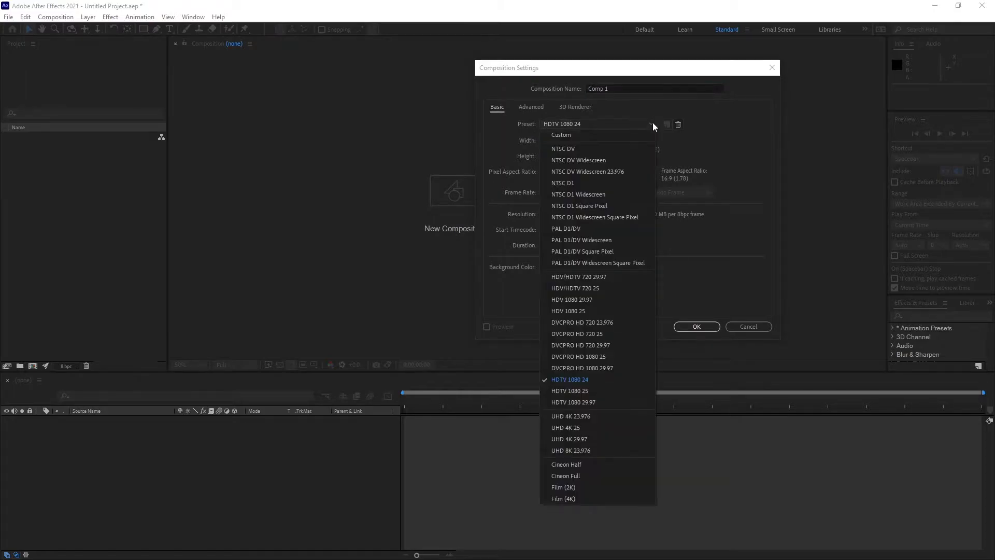
{"action": "left_click", "coordinate": [565, 151]}
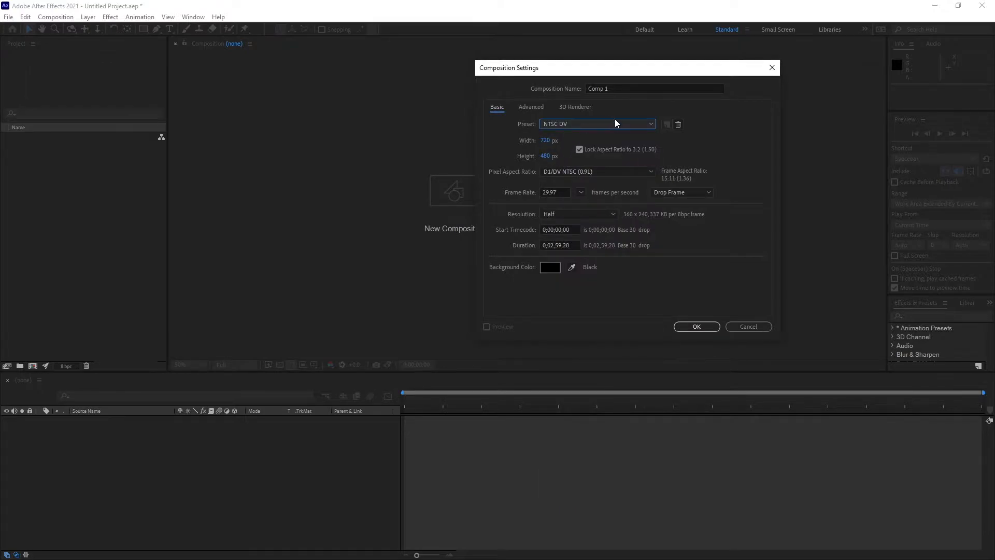
{"action": "left_click", "coordinate": [651, 123]}
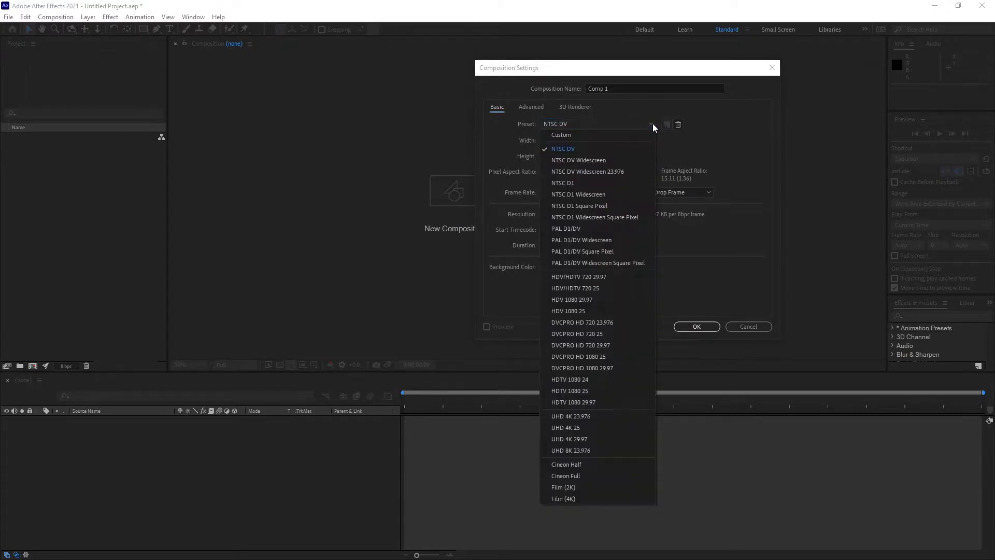
{"action": "left_click", "coordinate": [605, 279]}
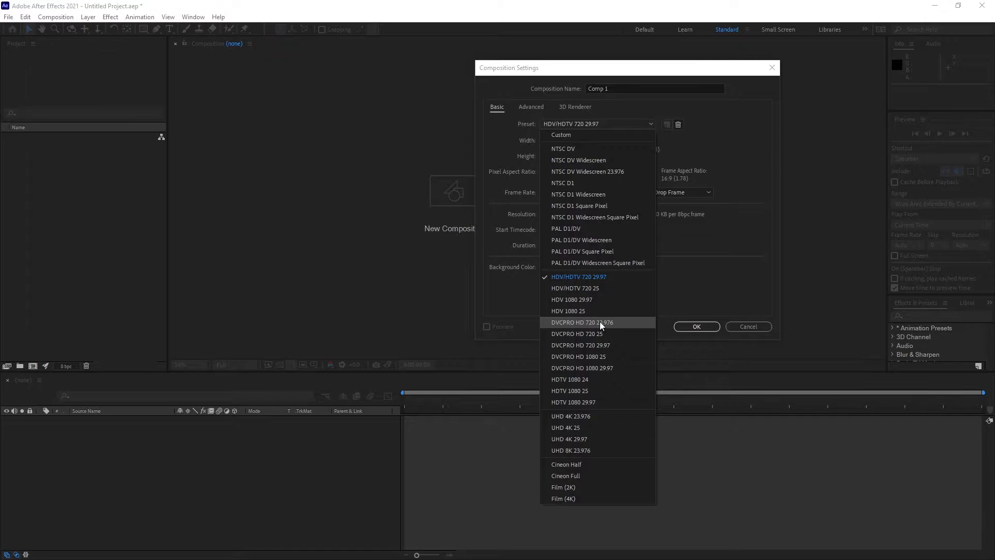
{"action": "left_click", "coordinate": [607, 368]}
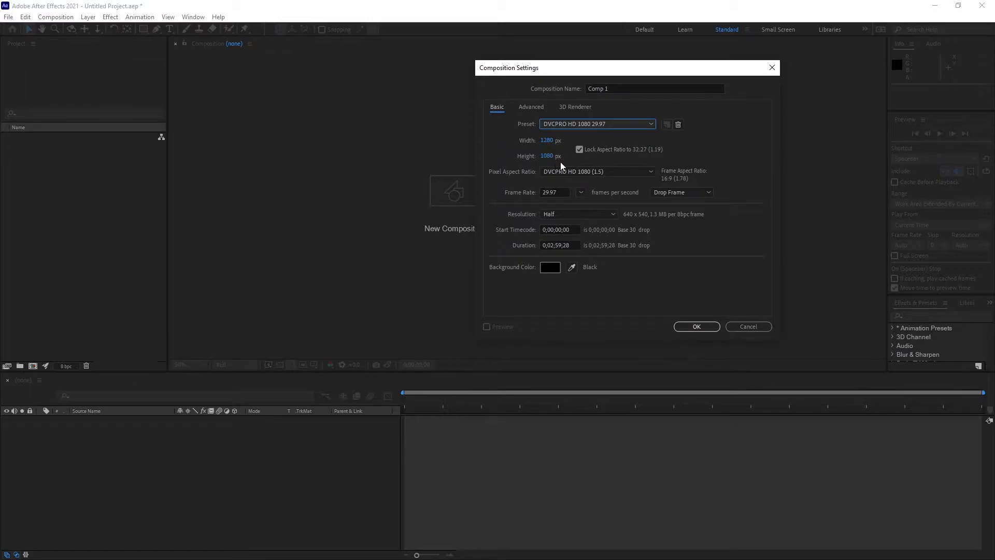
Set the new composition's preset to HDTV 1080 24.
{"action": "left_click", "coordinate": [650, 124]}
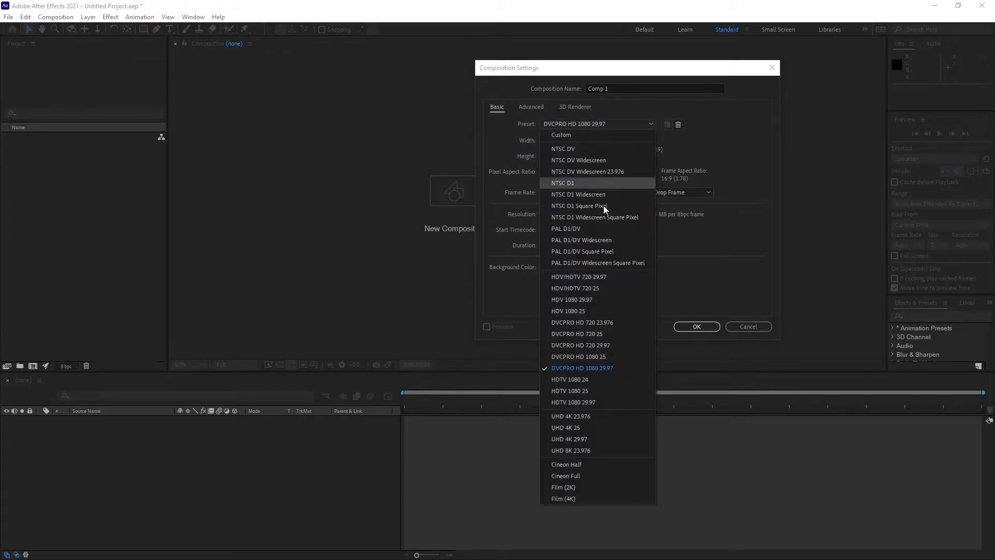
{"action": "left_click", "coordinate": [588, 382]}
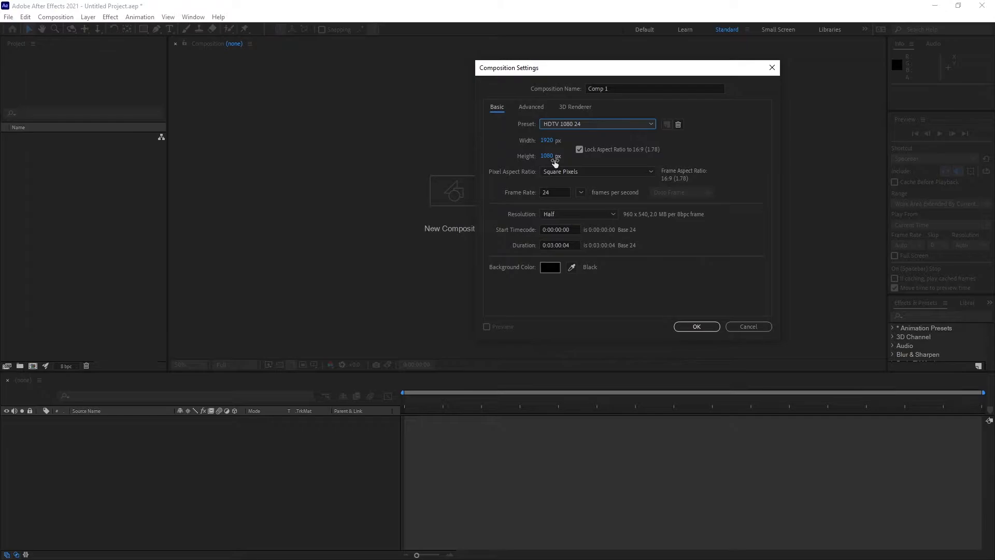
{"action": "left_click", "coordinate": [650, 124]}
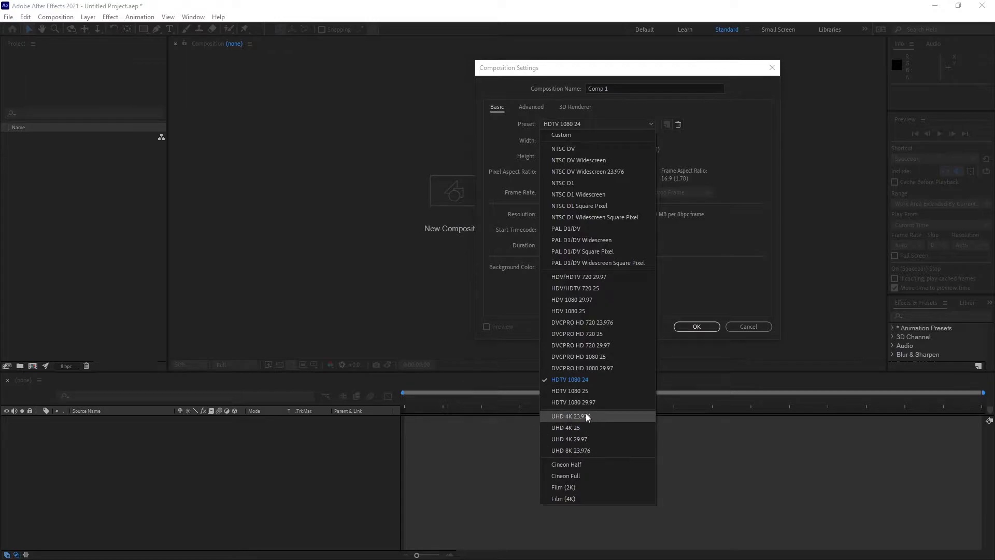
{"action": "left_click", "coordinate": [590, 381]}
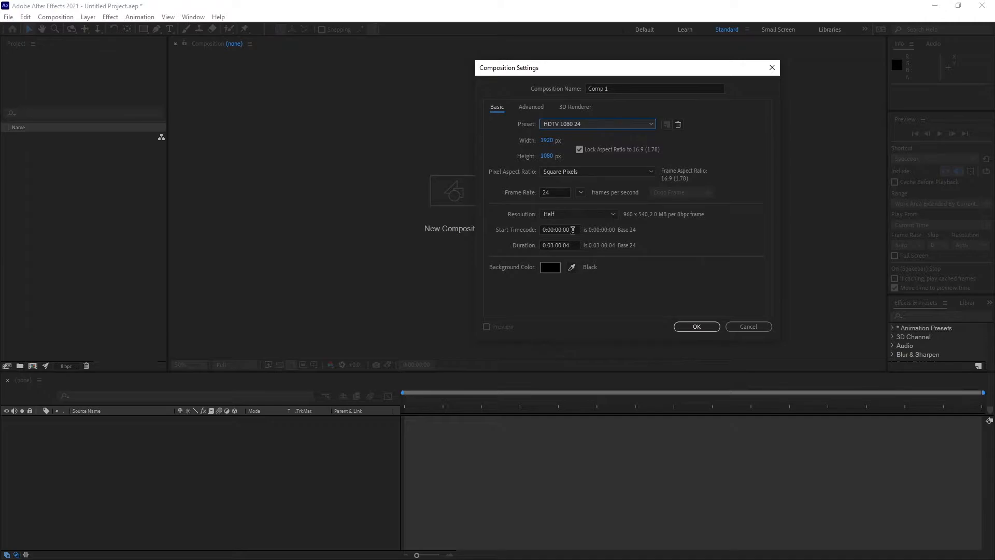
Set the new composition's duration to 0:00:12:00.
{"action": "left_click", "coordinate": [557, 246]}
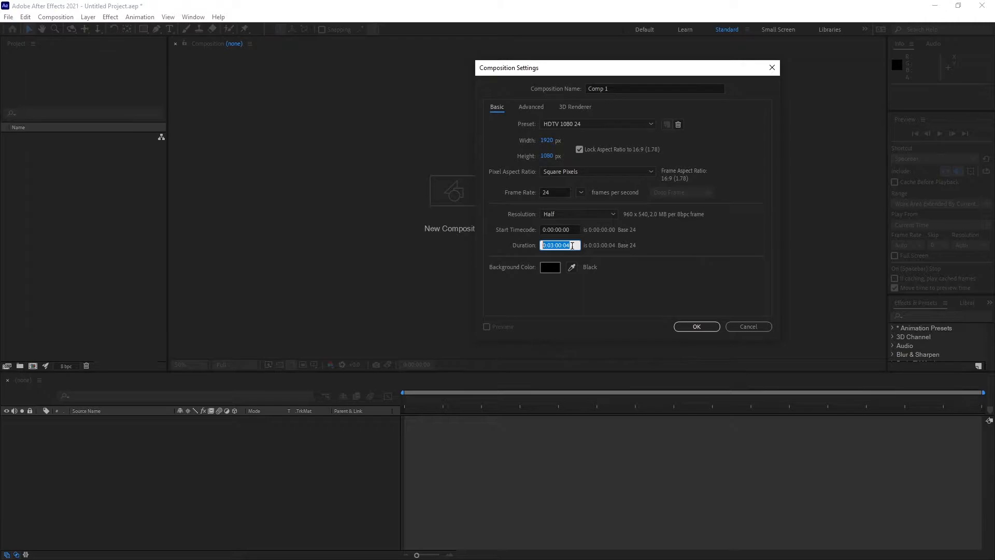
{"action": "type", "text": "1"}
{"action": "key", "text": "BackSpace"}
{"action": "key", "text": "BackSpace"}
{"action": "key", "text": "BackSpace"}
{"action": "key", "text": "BackSpace"}
{"action": "type", "text": "1200"}
Set the composition's background color to deep red, hex 7E0303.
{"action": "left_click", "coordinate": [550, 268]}
{"action": "left_click", "coordinate": [467, 287]}
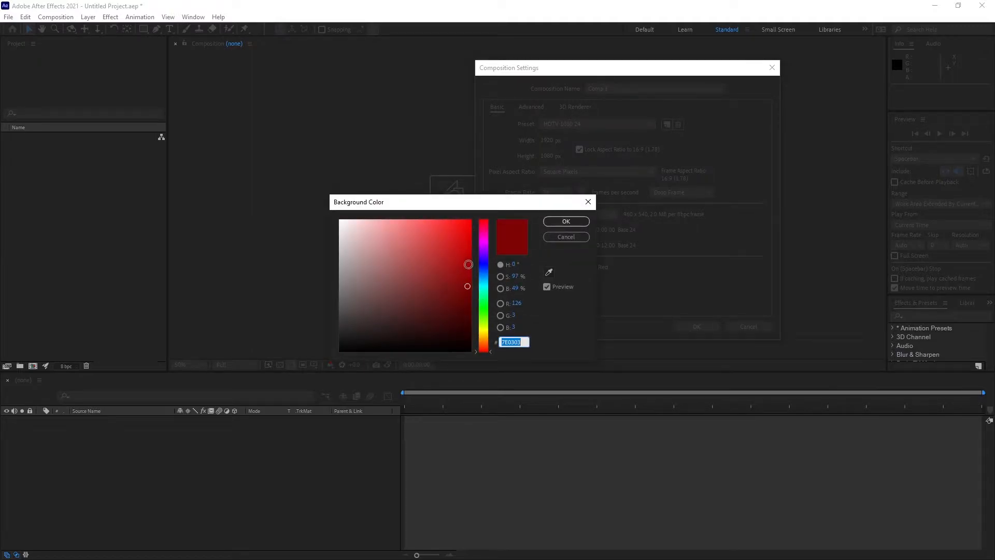
{"action": "left_click", "coordinate": [572, 224]}
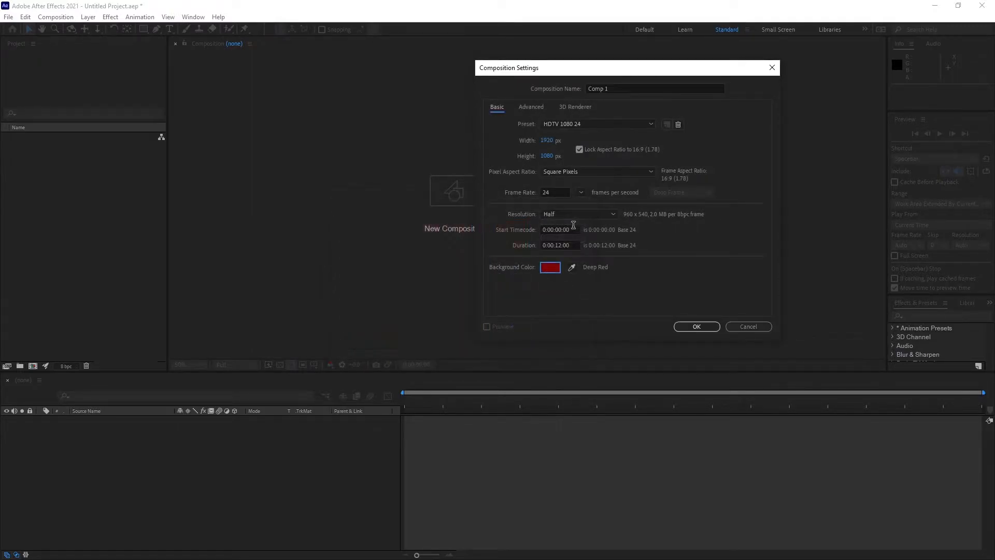
Set the background color to near-black, hex 030000, and create the composition.
{"action": "left_click", "coordinate": [553, 269]}
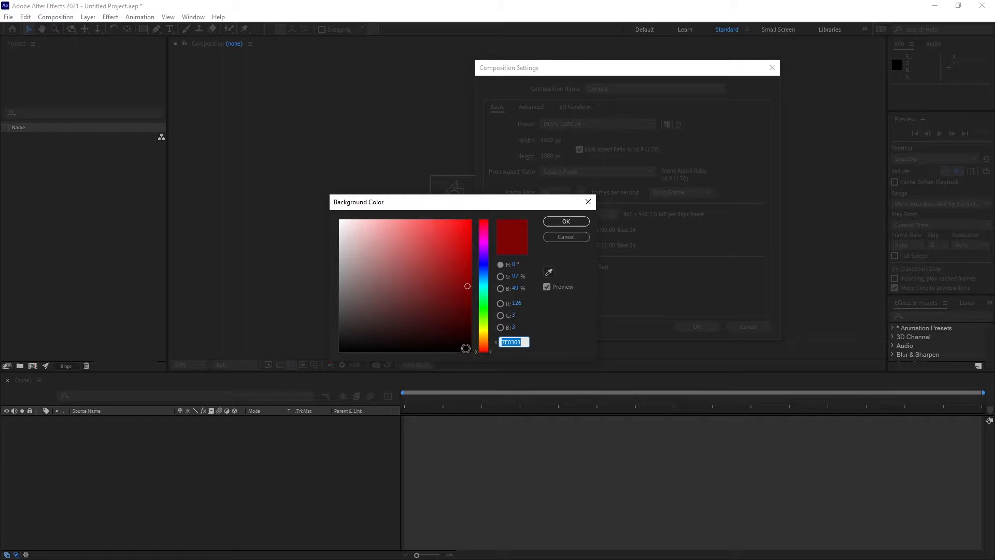
{"action": "left_click", "coordinate": [467, 350]}
{"action": "left_click", "coordinate": [566, 222]}
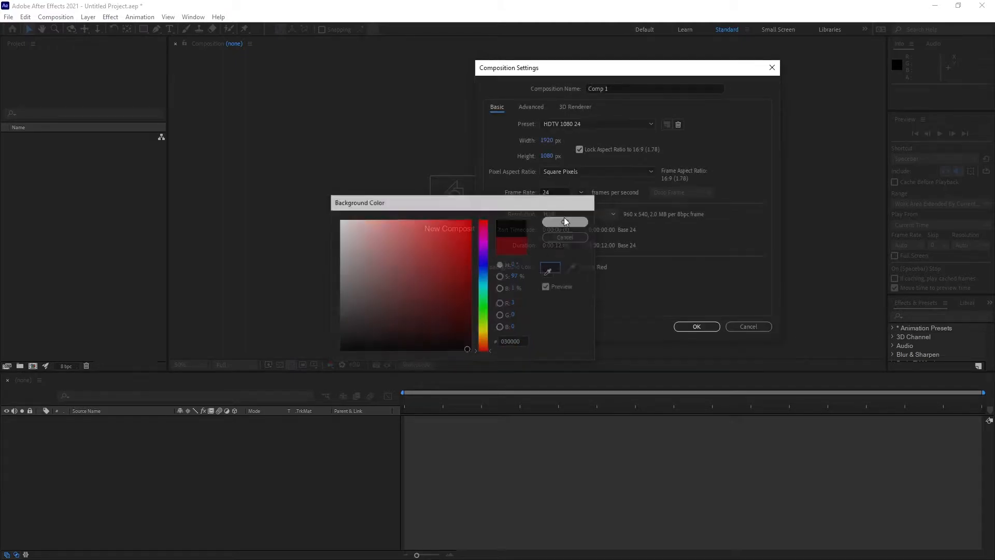
{"action": "left_click", "coordinate": [698, 325]}
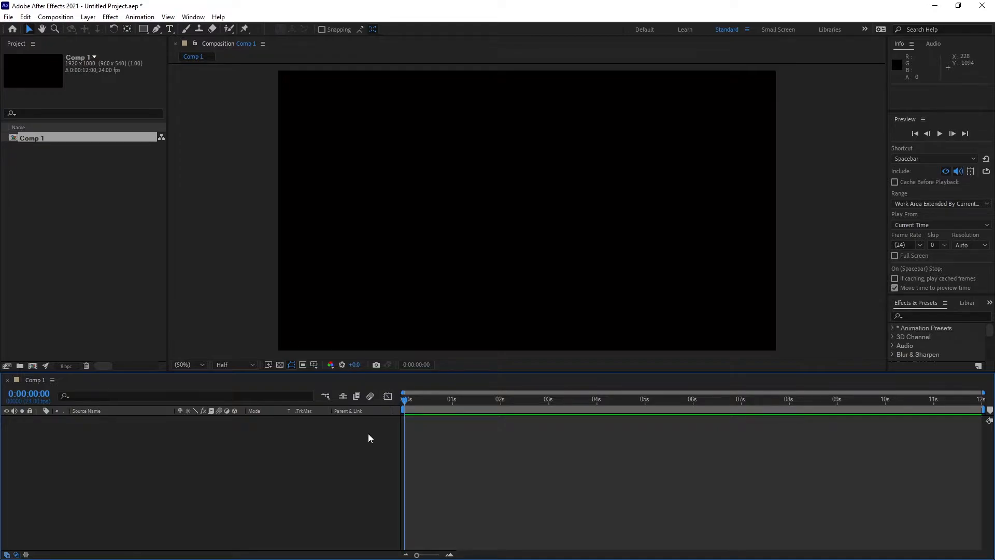
Create a new project folder named "footage" alongside Comp 1.
{"action": "left_click", "coordinate": [64, 173]}
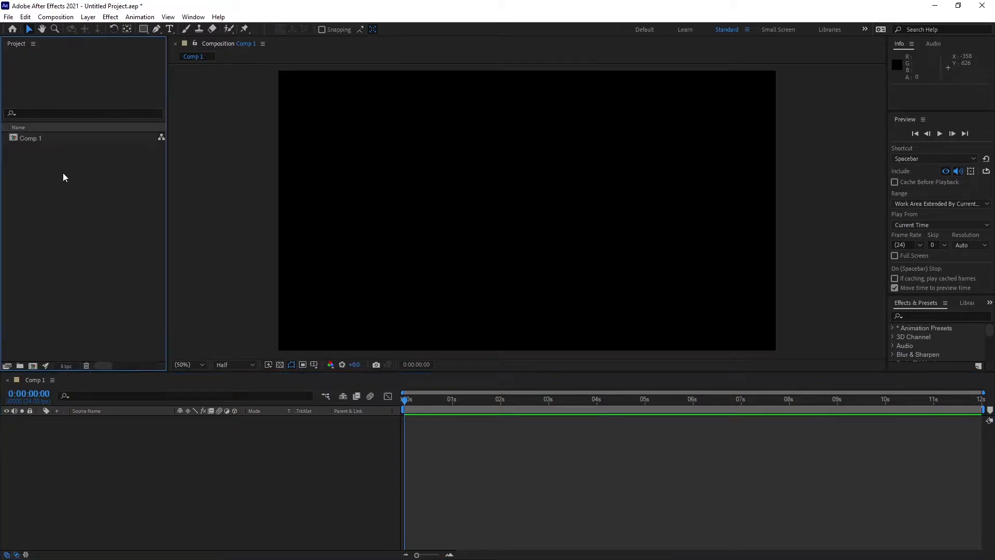
{"action": "right_click", "coordinate": [51, 187]}
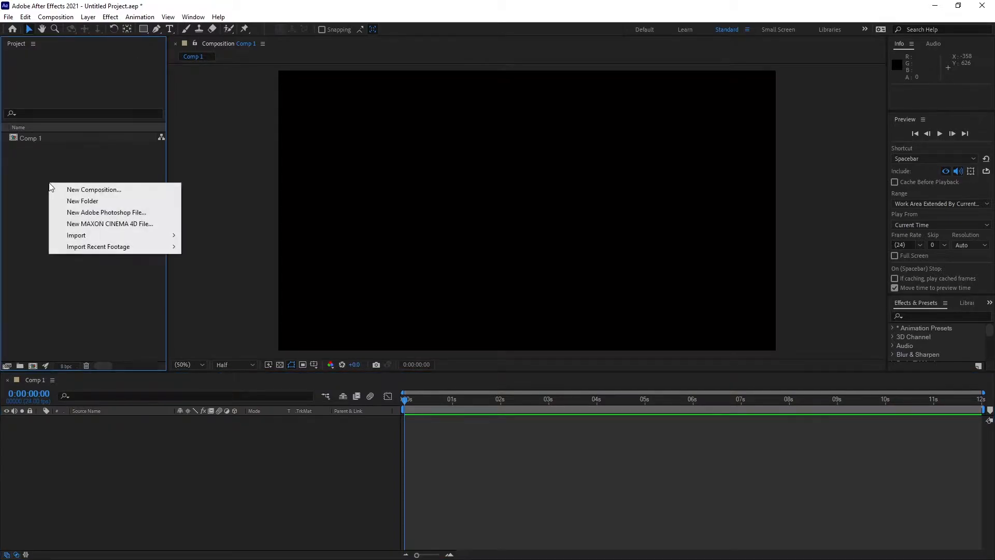
{"action": "left_click", "coordinate": [82, 201]}
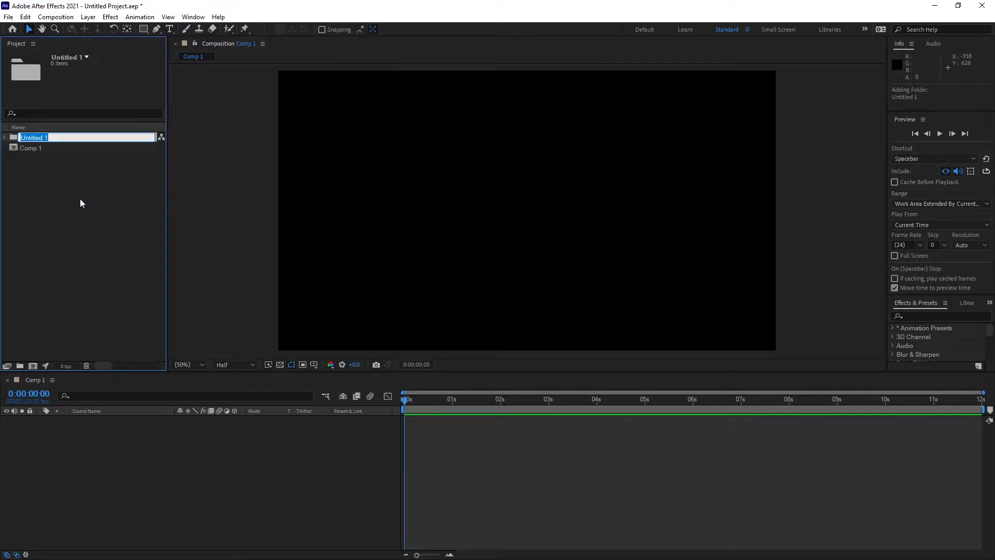
{"action": "type", "text": "footage"}
{"action": "key", "text": "Return"}
{"action": "left_click", "coordinate": [80, 199]}
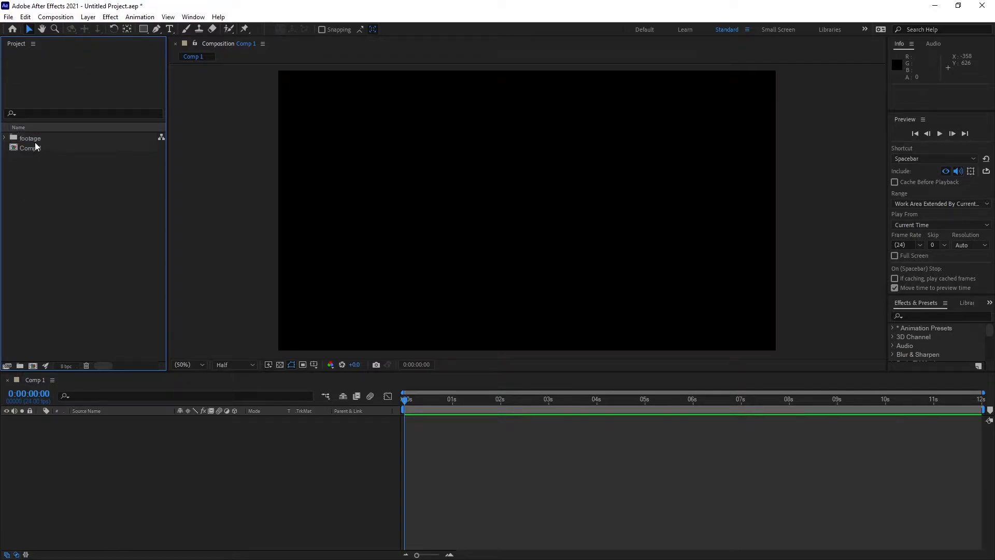
Import the audio file "Tiero - Technological Inspiration.mp3" into the footage folder.
{"action": "right_click", "coordinate": [36, 138]}
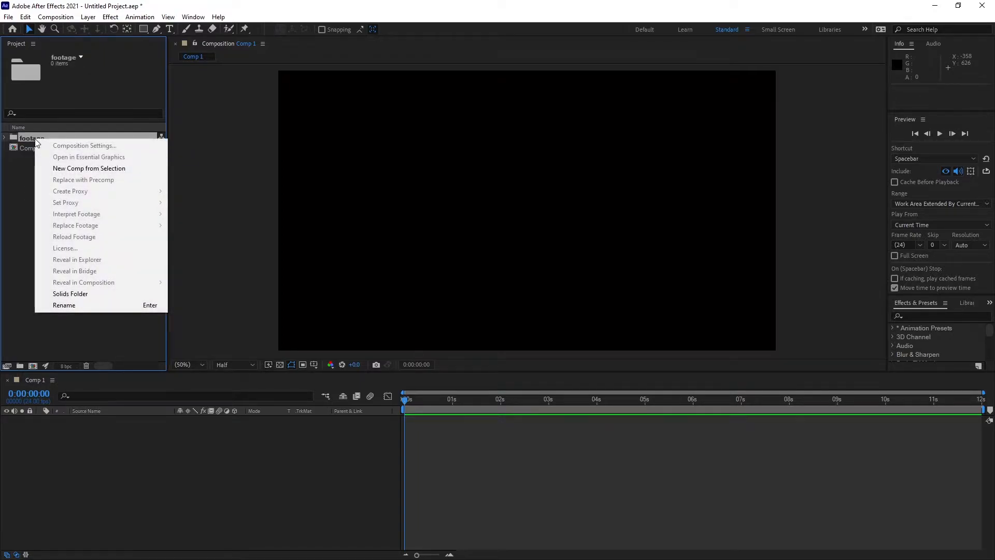
{"action": "left_click", "coordinate": [13, 192]}
{"action": "left_click", "coordinate": [32, 138]}
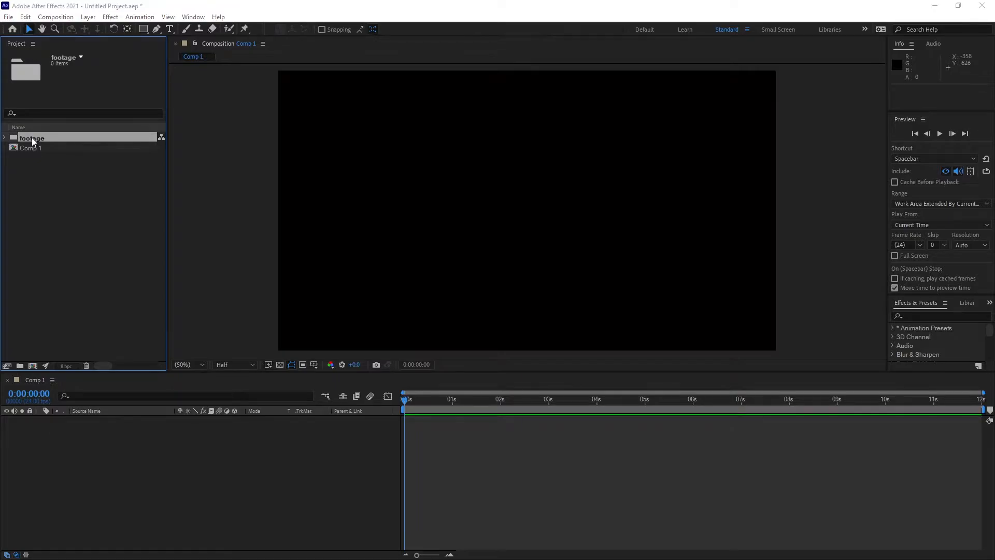
{"action": "key", "text": "ctrl+i"}
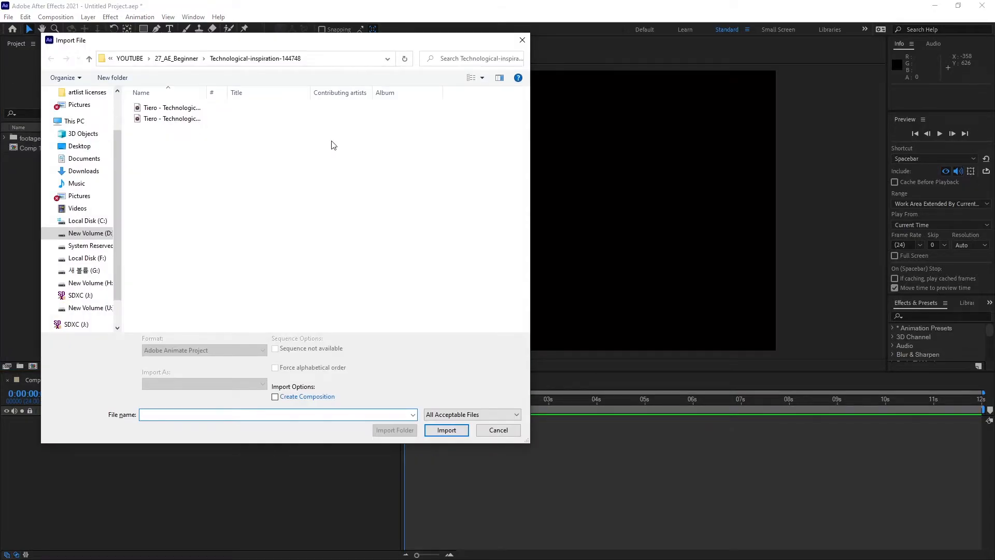
{"action": "left_click", "coordinate": [166, 109]}
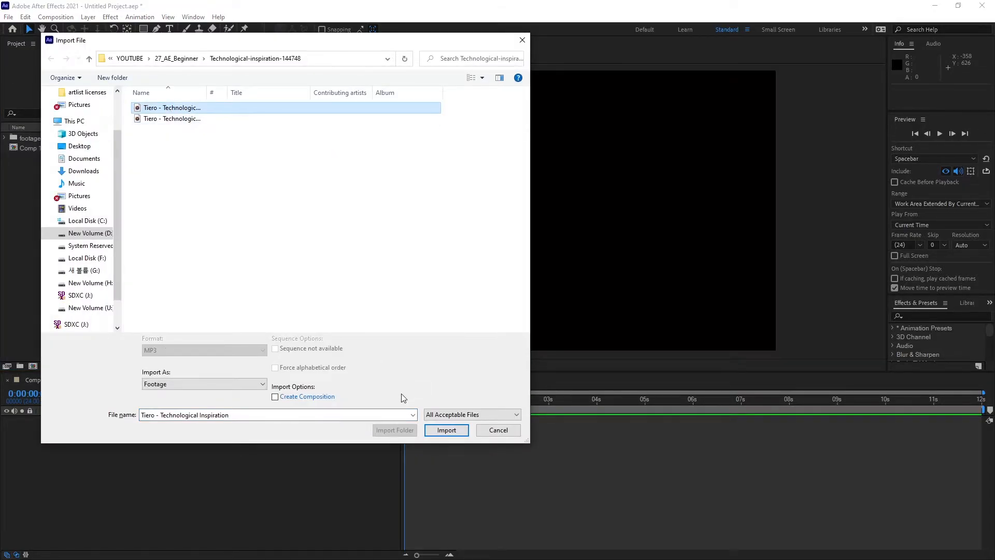
{"action": "left_click", "coordinate": [450, 431]}
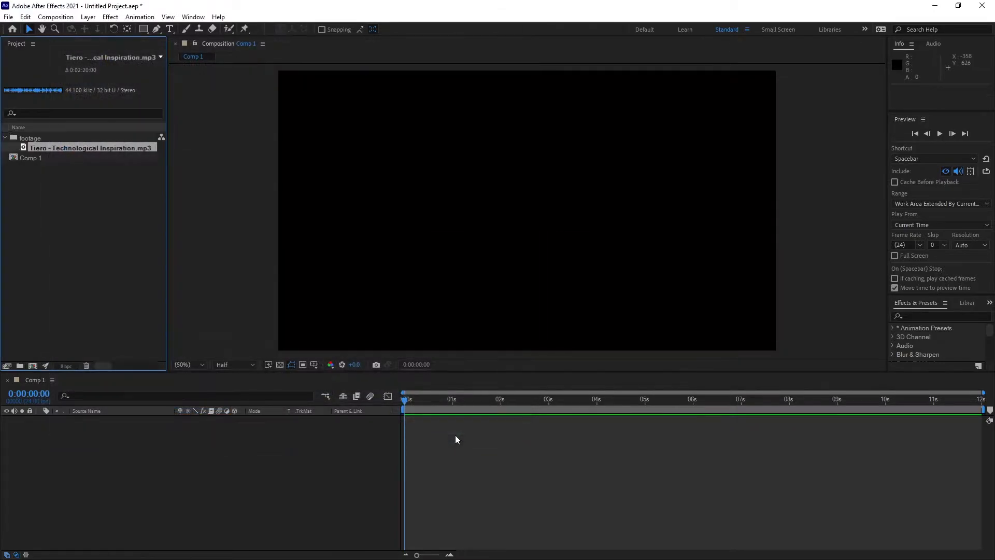
{"action": "left_click", "coordinate": [36, 200]}
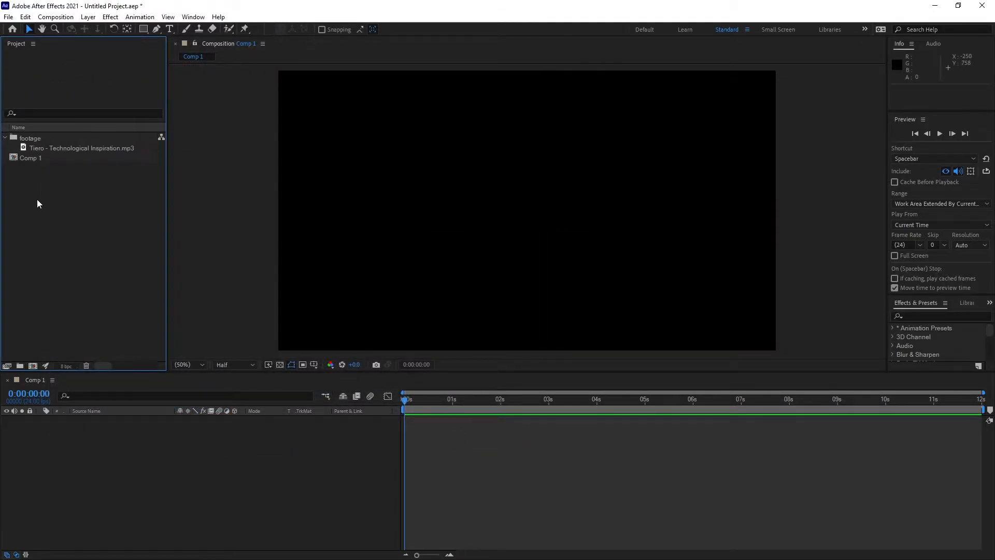
Import the video clip ATACAMA_AERIAL_02_02_16.mov from the Atacama pickup folder into the footage folder.
{"action": "left_click", "coordinate": [31, 140]}
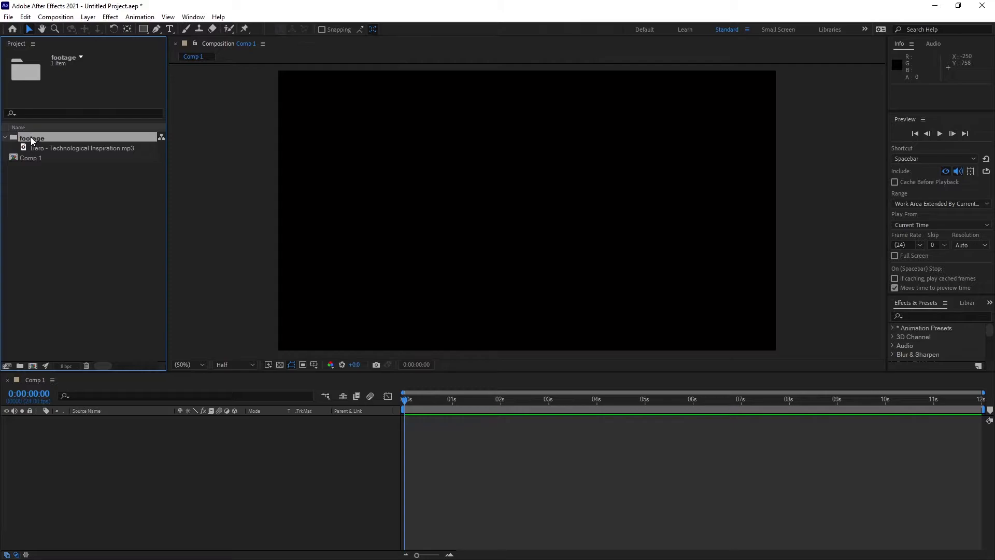
{"action": "key", "text": "ctrl+i"}
{"action": "left_click", "coordinate": [180, 59]}
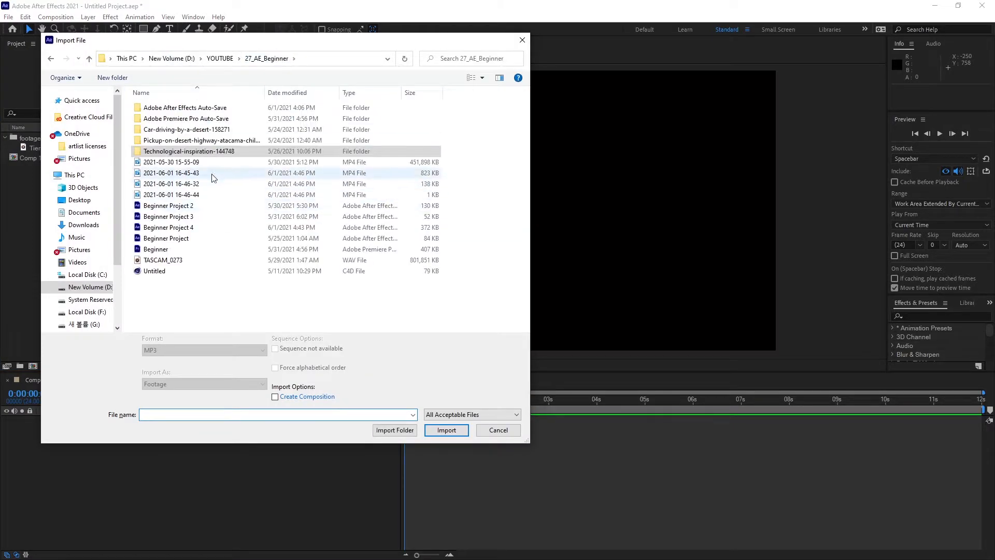
{"action": "double_click", "coordinate": [202, 140]}
{"action": "left_click", "coordinate": [215, 121]}
{"action": "left_click", "coordinate": [440, 433]}
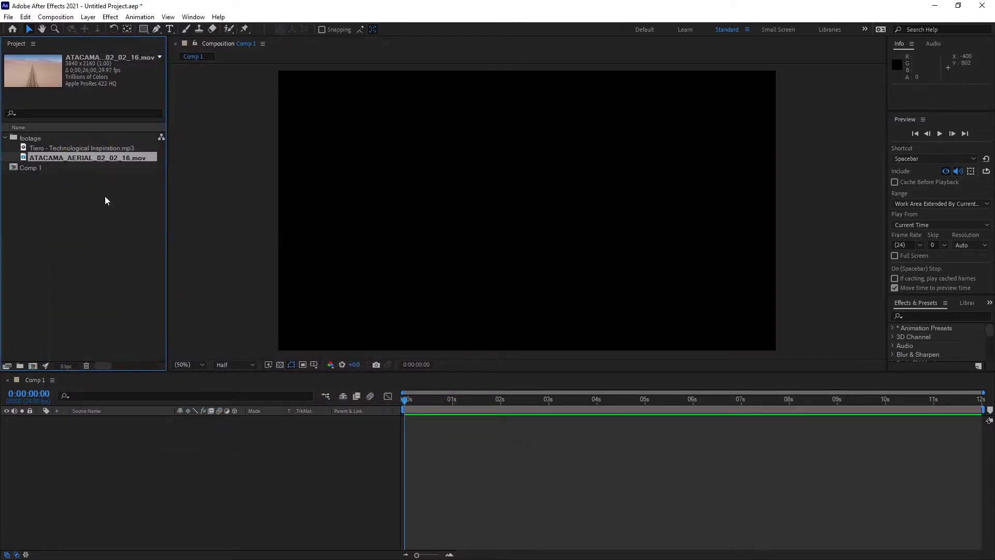
{"action": "left_click", "coordinate": [67, 189]}
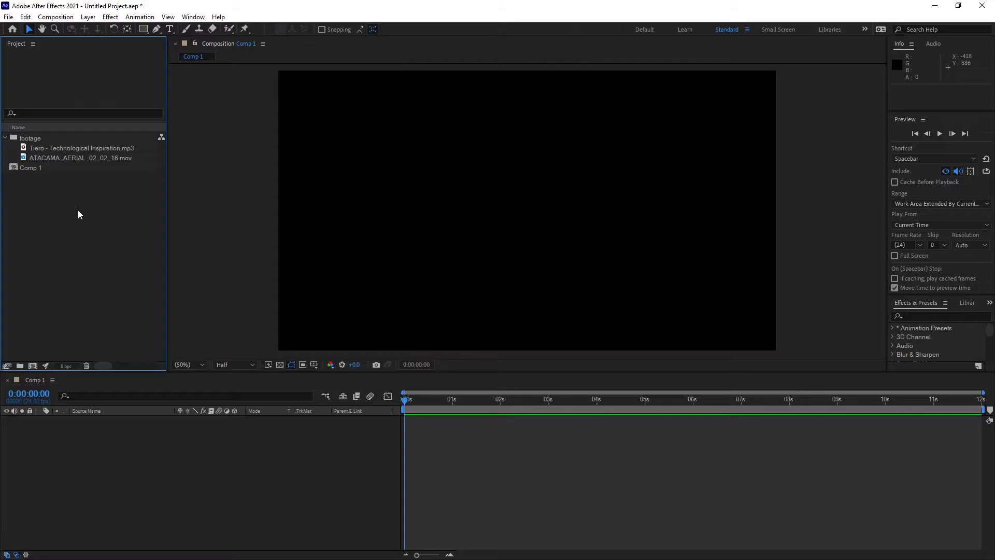
Add the Atacama aerial video and the Tiero music track beneath it to Comp 1's timeline, previewing the playback.
{"action": "left_click", "coordinate": [23, 160]}
{"action": "left_click_drag", "start_coordinate": [21, 156], "coordinate": [131, 505]}
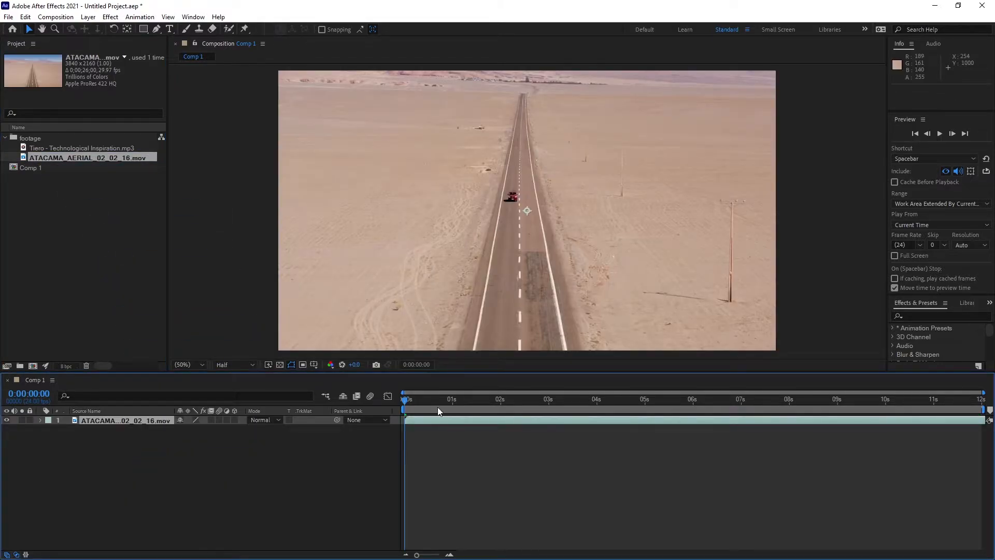
{"action": "key", "text": "space"}
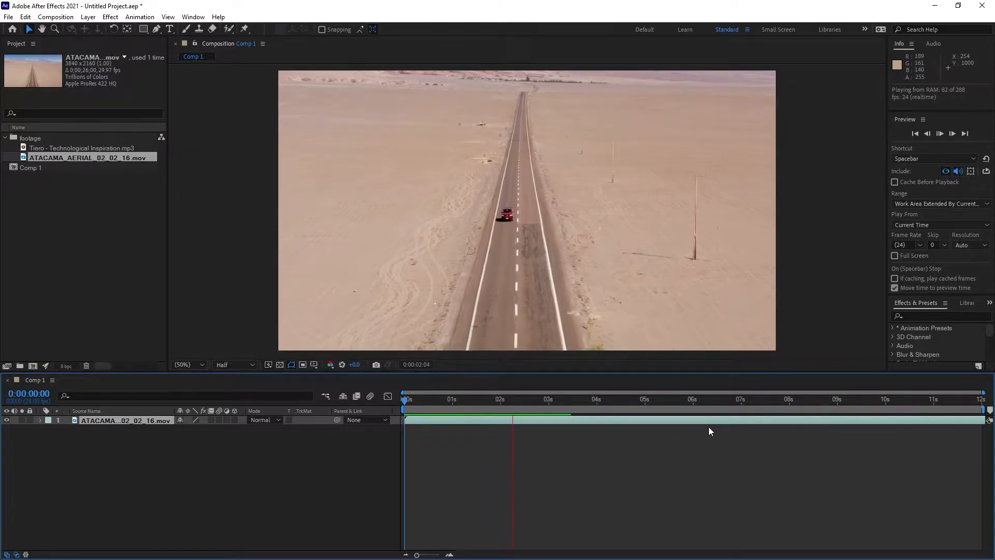
{"action": "left_click_drag", "start_coordinate": [83, 148], "coordinate": [148, 495]}
{"action": "key", "text": "space"}
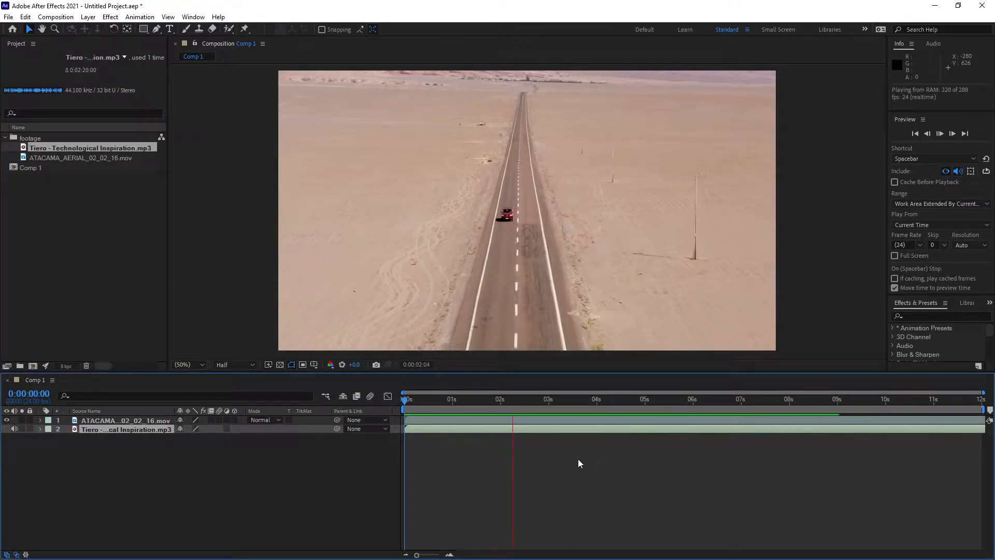
Reveal the music layer's audio waveform and preview the composition from about 0:00:08:02.
{"action": "left_click", "coordinate": [41, 429]}
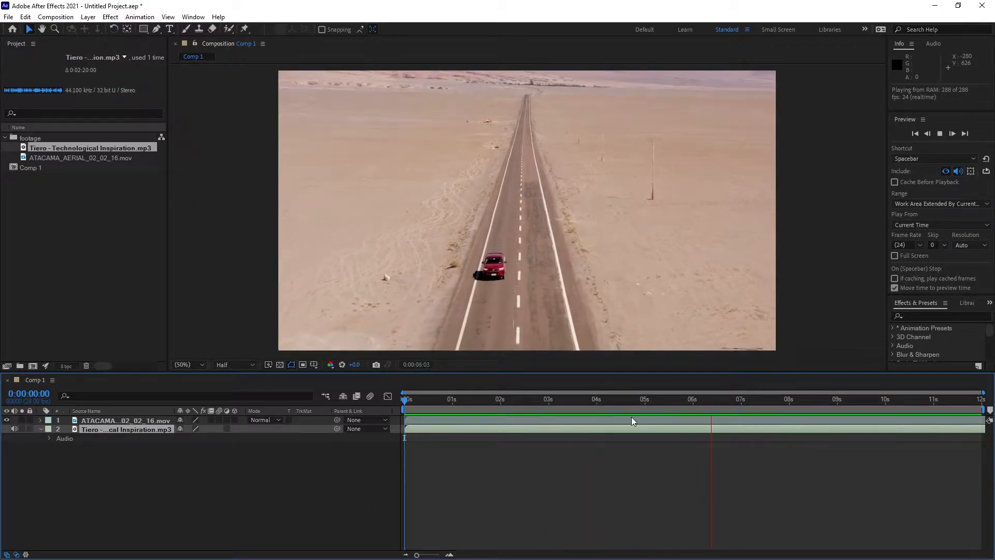
{"action": "key", "text": "space"}
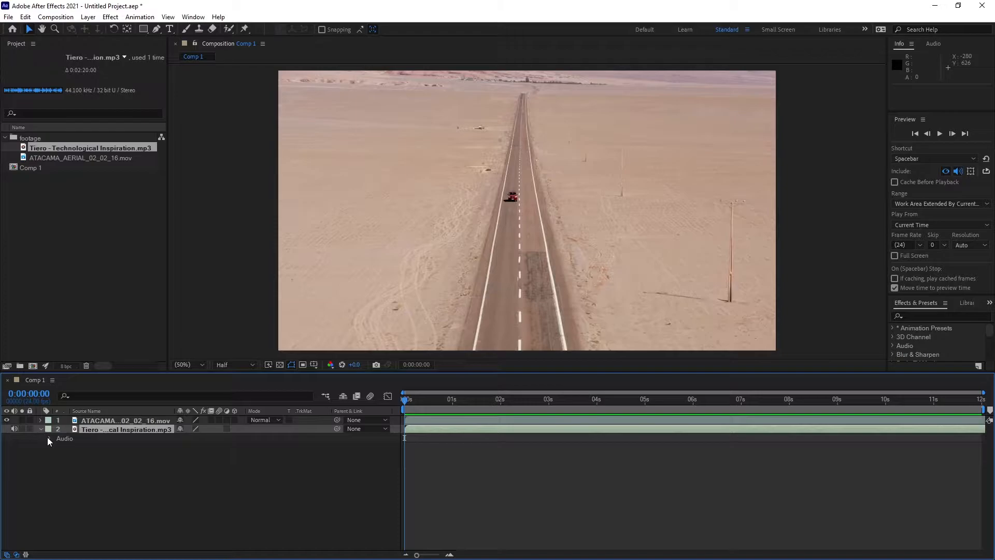
{"action": "left_click", "coordinate": [48, 438]}
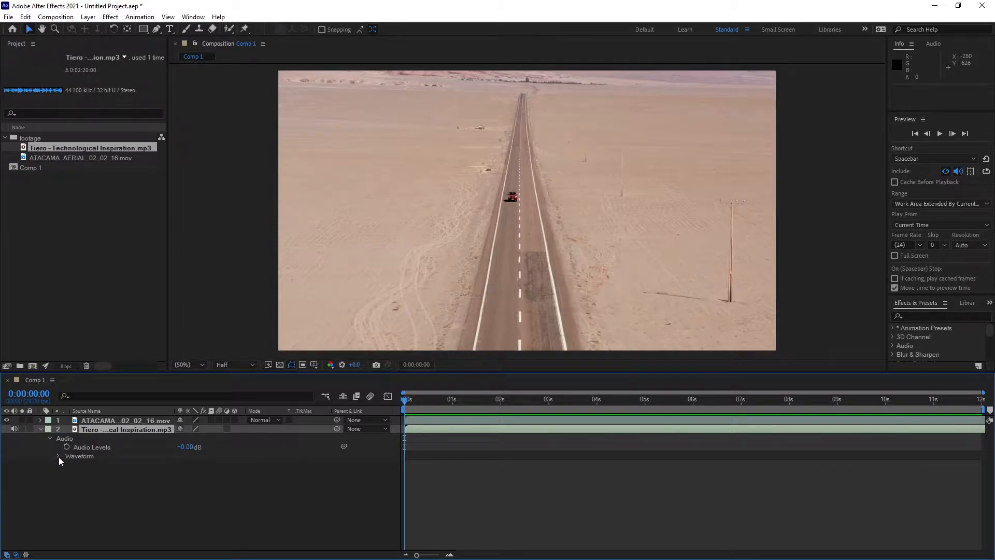
{"action": "left_click", "coordinate": [58, 457]}
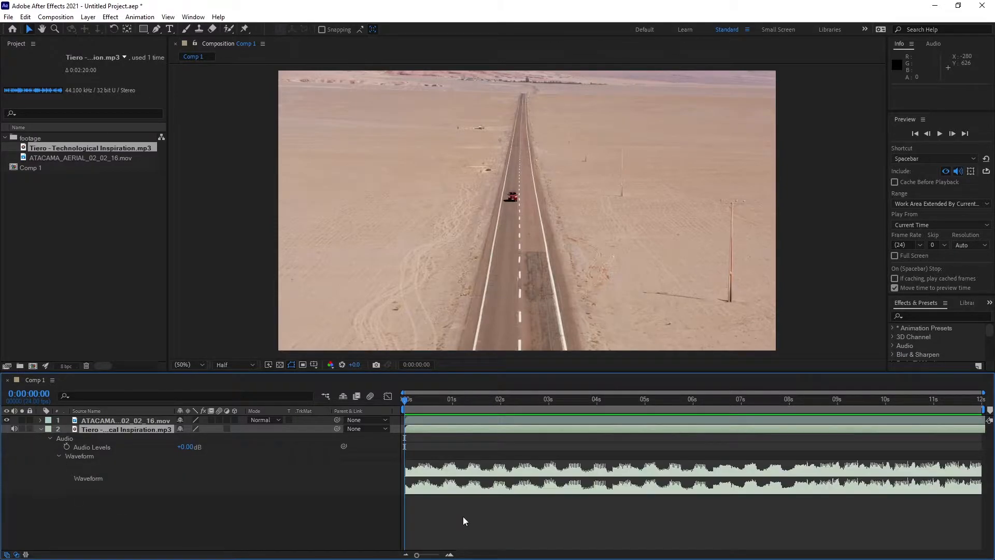
{"action": "left_click", "coordinate": [793, 410]}
{"action": "key", "text": "space"}
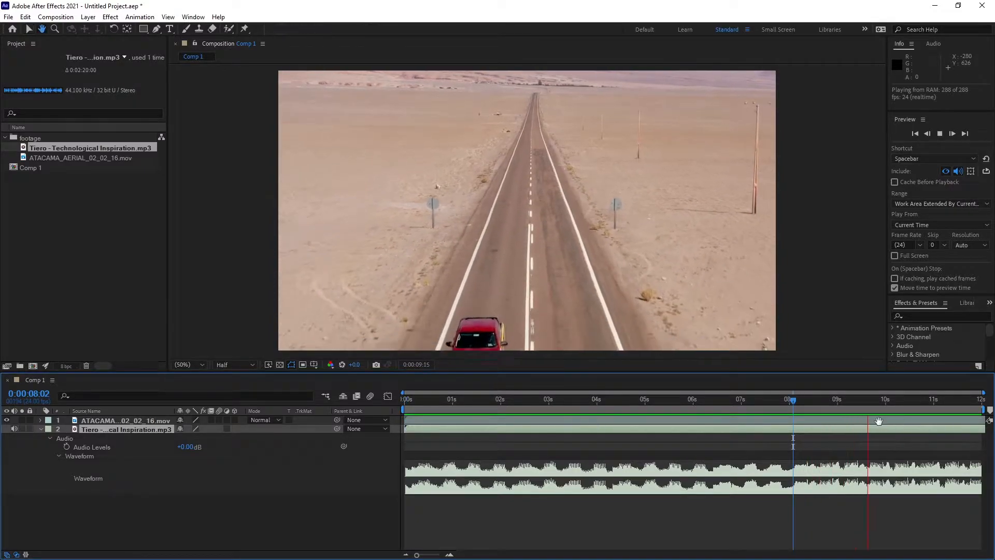
{"action": "left_click", "coordinate": [253, 514]}
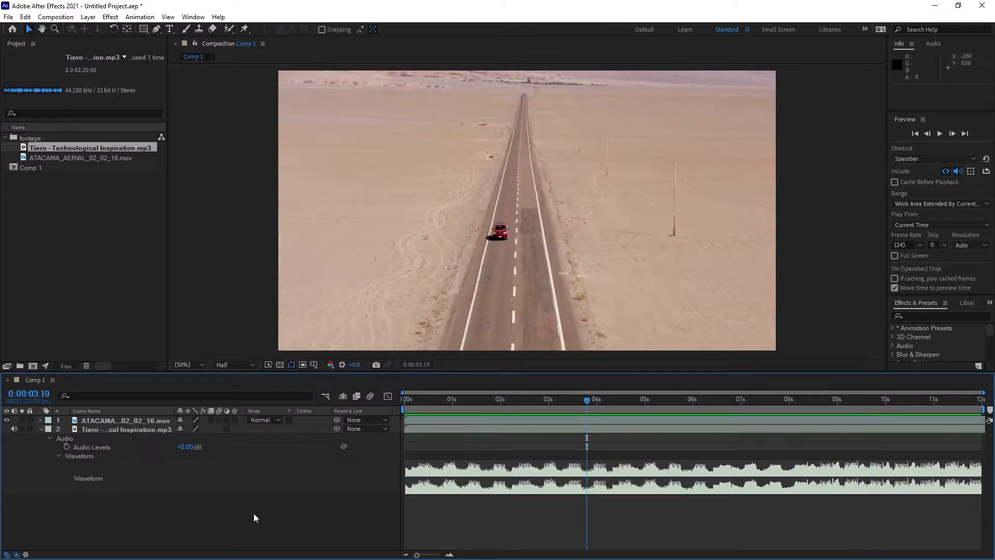
Trim the music layer's in point to about 0:00:07:23 and shift the trimmed layer to start at 0:00:00:00.
{"action": "left_click", "coordinate": [141, 427]}
{"action": "left_click", "coordinate": [111, 422]}
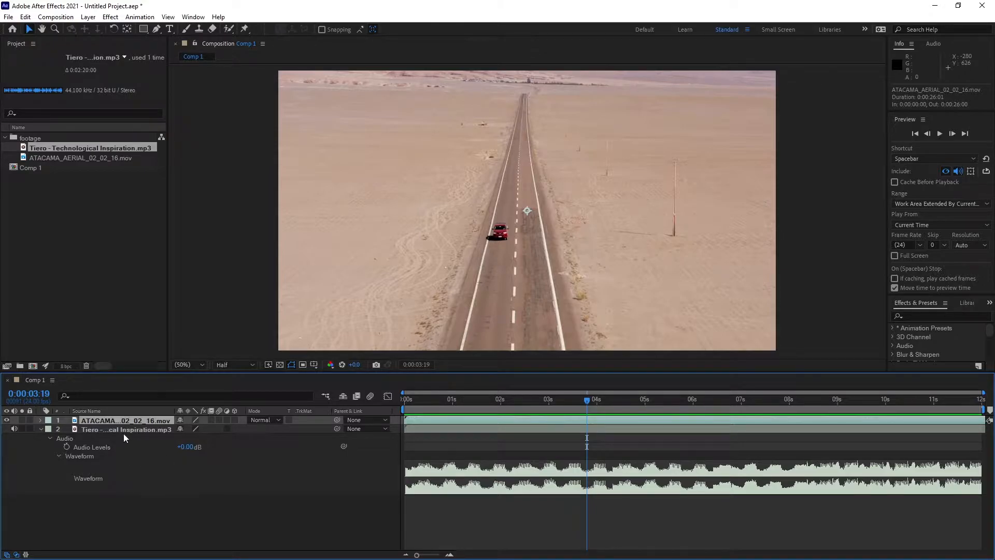
{"action": "left_click", "coordinate": [152, 429]}
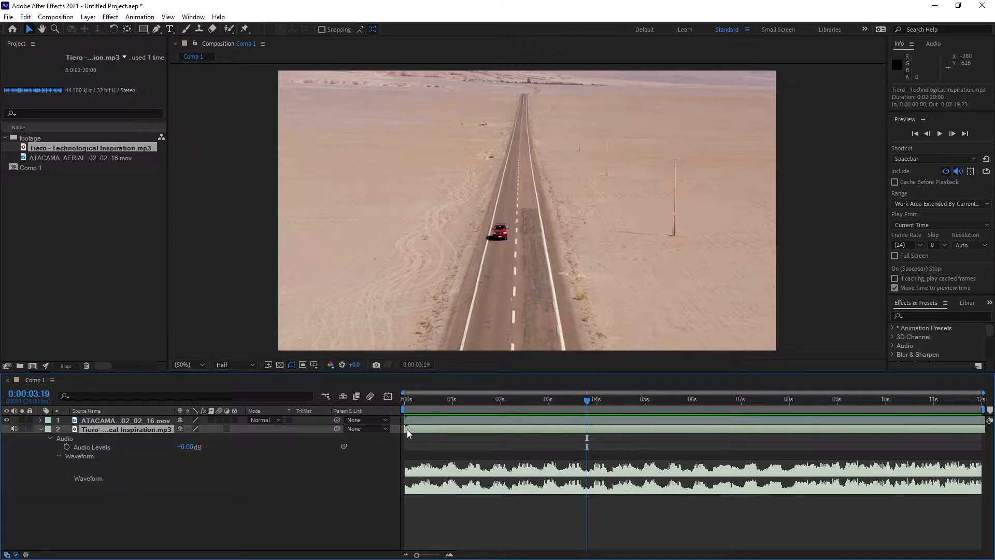
{"action": "left_click_drag", "start_coordinate": [405, 428], "coordinate": [787, 466]}
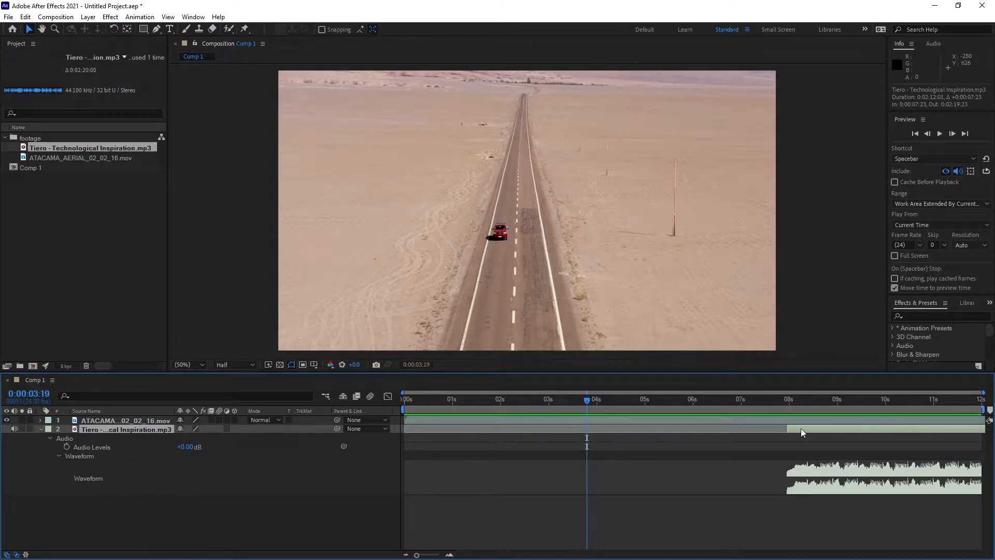
{"action": "left_click_drag", "start_coordinate": [446, 400], "coordinate": [393, 418]}
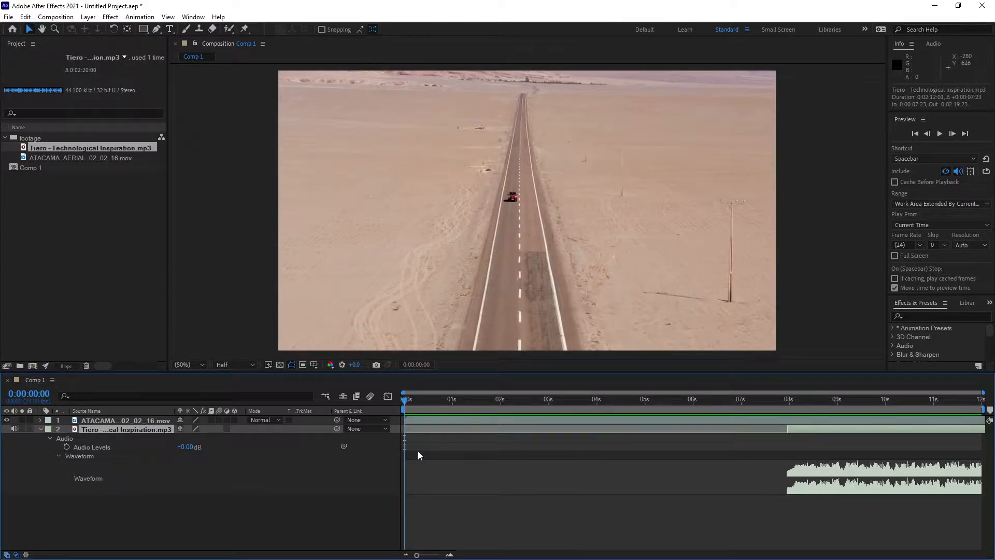
{"action": "key", "text": "bracketleft"}
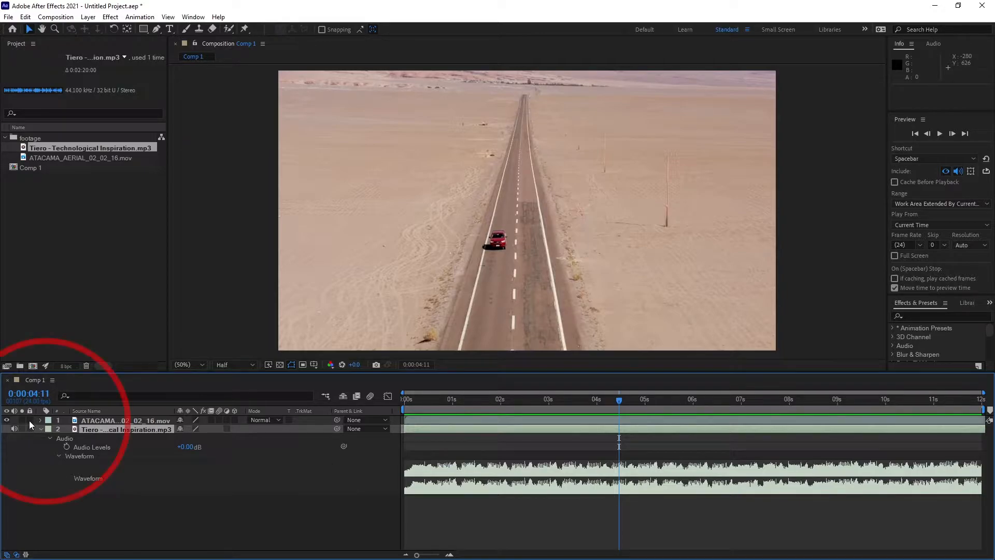
Switch off and lock both the video and music layers, and hide them from the timeline as shy layers.
{"action": "left_click", "coordinate": [6, 420]}
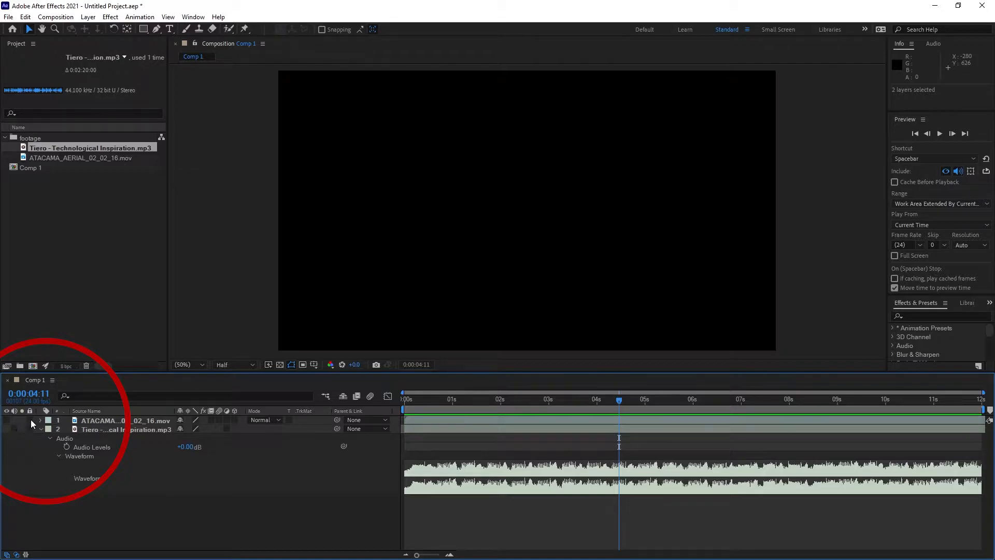
{"action": "left_click", "coordinate": [29, 420]}
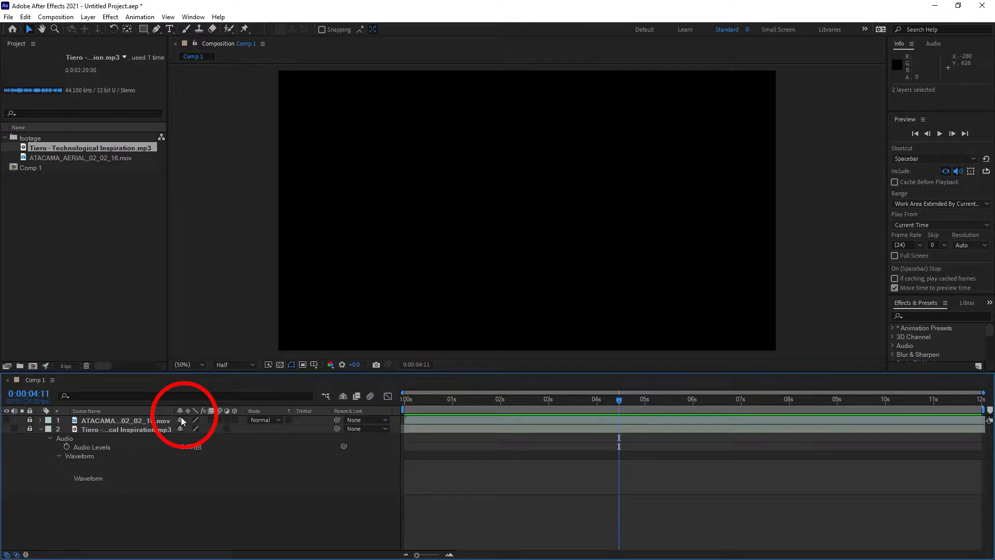
{"action": "left_click", "coordinate": [180, 430]}
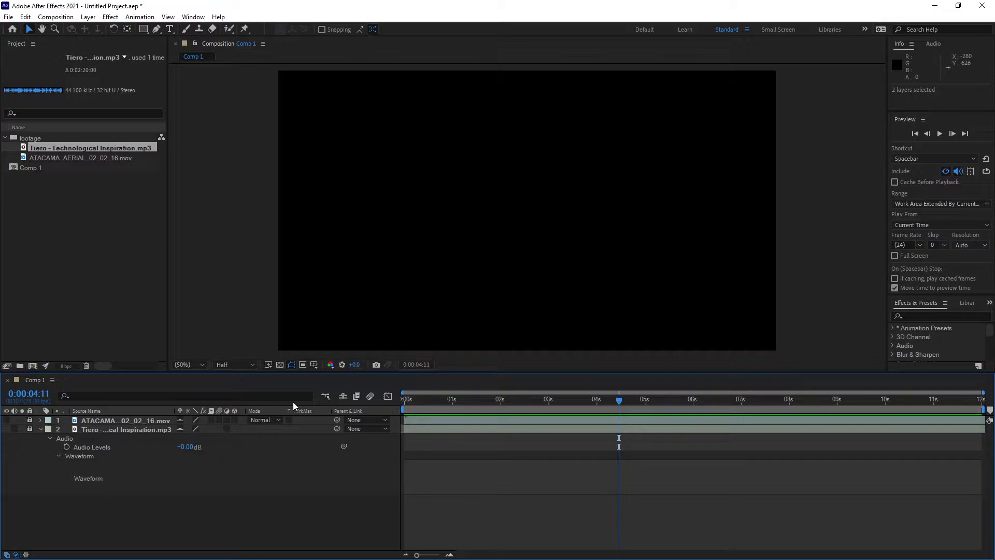
{"action": "left_click", "coordinate": [342, 397]}
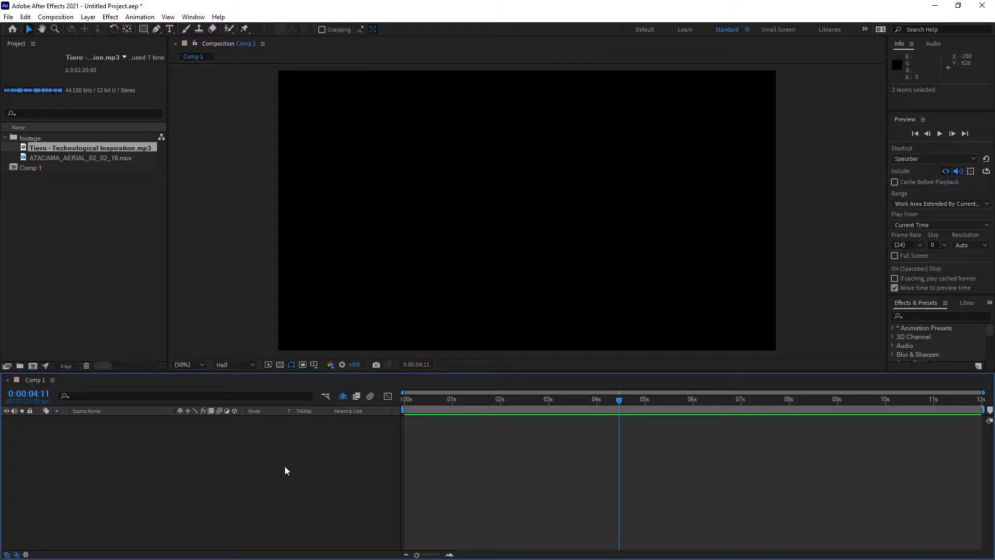
Return to 0:00:00:00 and create a 1920 x 1080 px near-black solid layer with the default name.
{"action": "key", "text": "Home"}
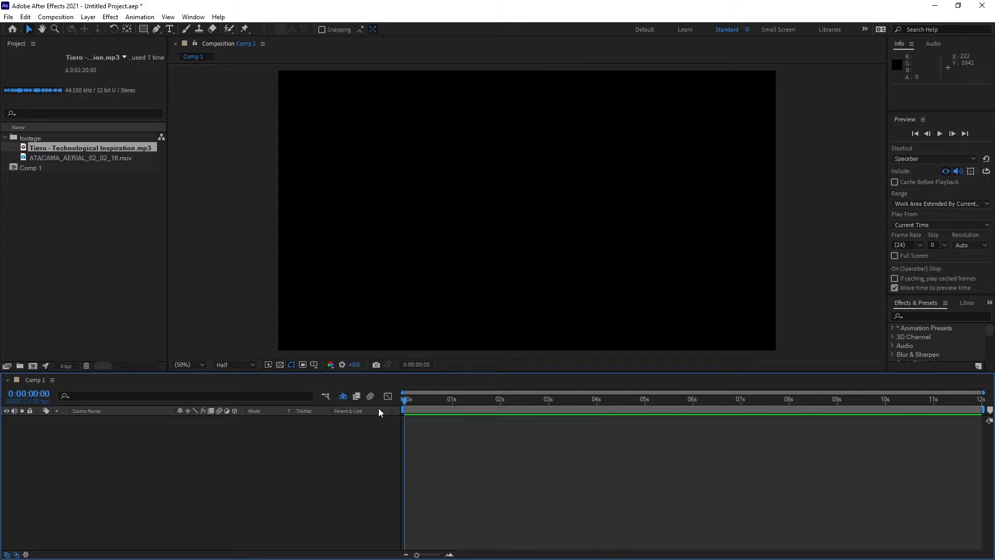
{"action": "left_click", "coordinate": [88, 17]}
{"action": "mouse_move", "coordinate": [96, 34]}
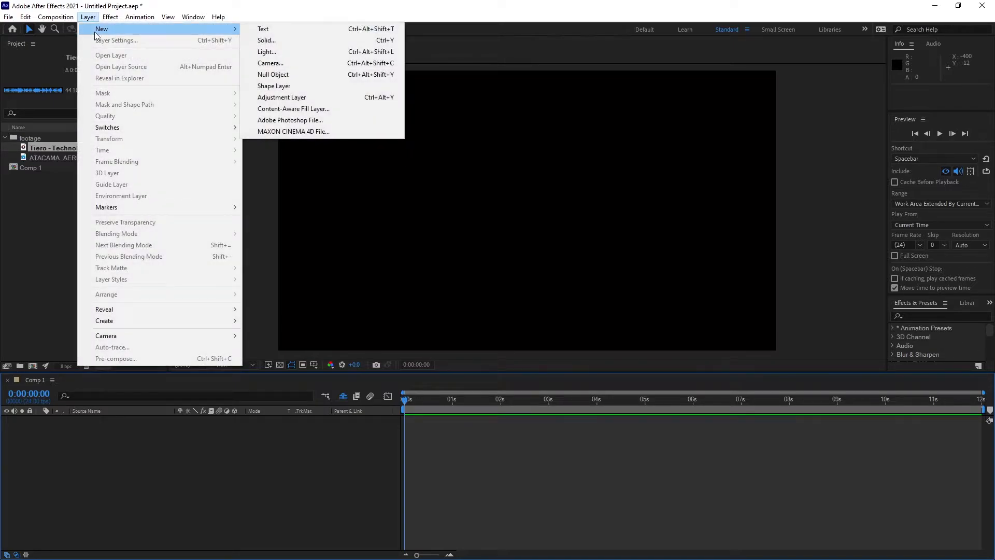
{"action": "left_click", "coordinate": [284, 40]}
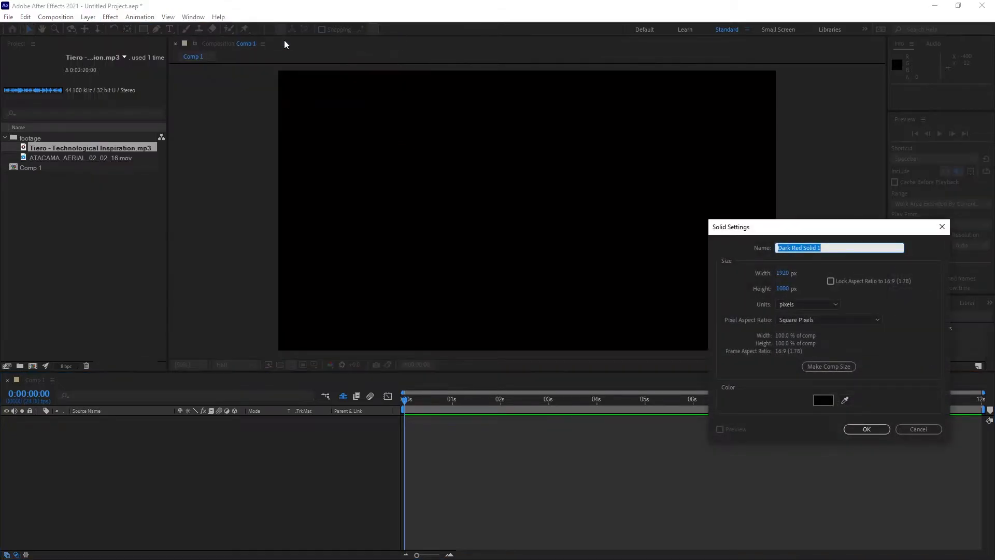
{"action": "left_click", "coordinate": [872, 427]}
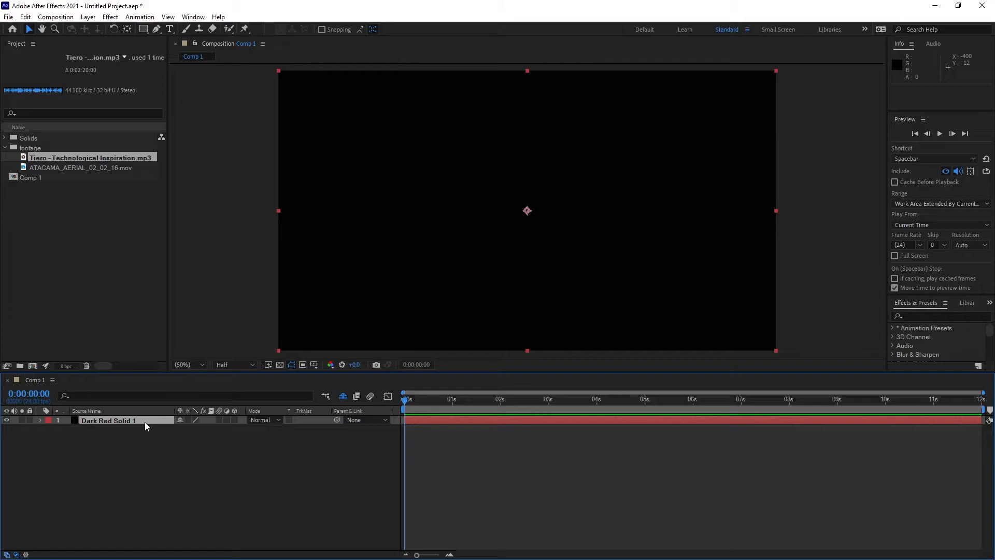
Enlarge the effects list, search it for "grad", and apply the Gradient Ramp effect to the solid layer.
{"action": "left_click", "coordinate": [941, 304]}
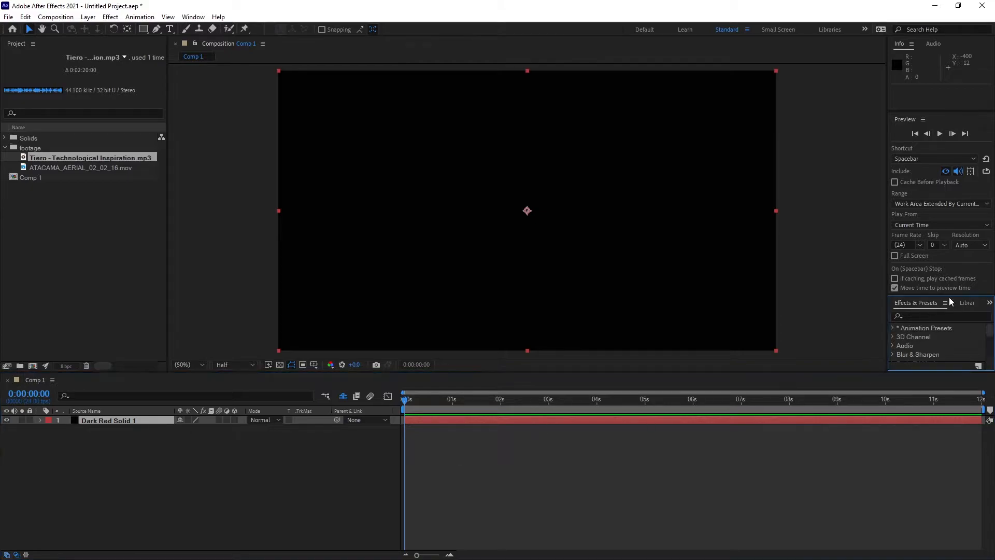
{"action": "left_click_drag", "start_coordinate": [941, 296], "coordinate": [941, 201]}
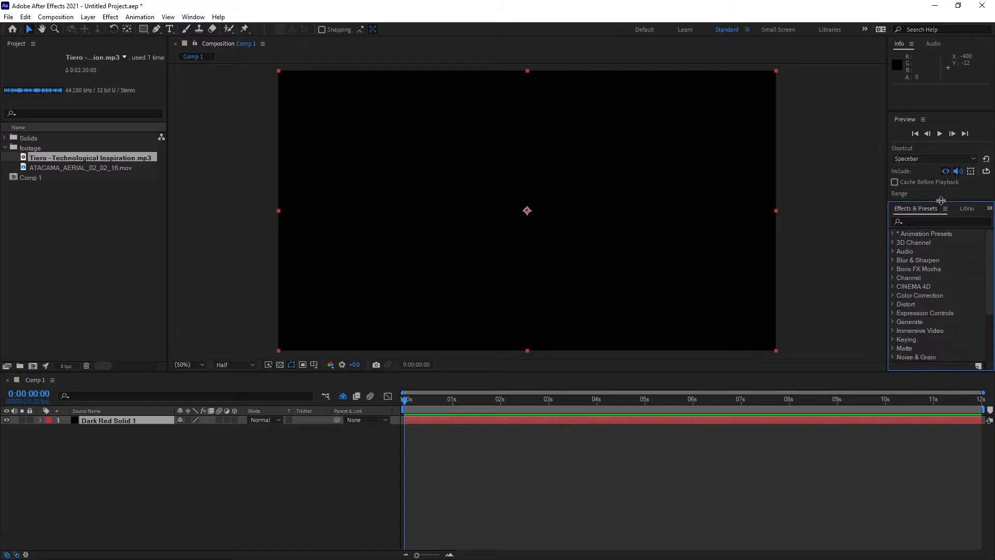
{"action": "left_click", "coordinate": [909, 222]}
{"action": "type", "text": "grad"}
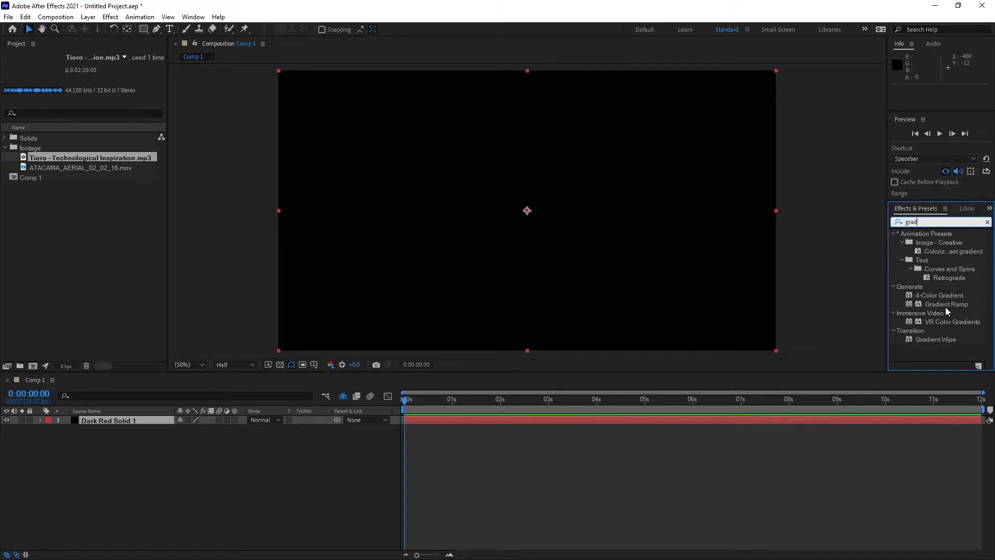
{"action": "left_click", "coordinate": [946, 305]}
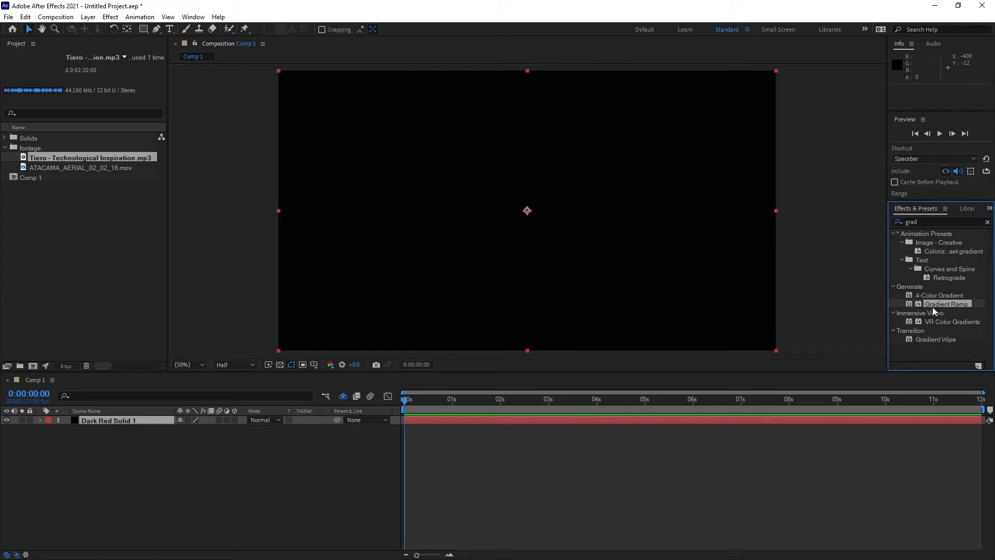
{"action": "double_click", "coordinate": [931, 304]}
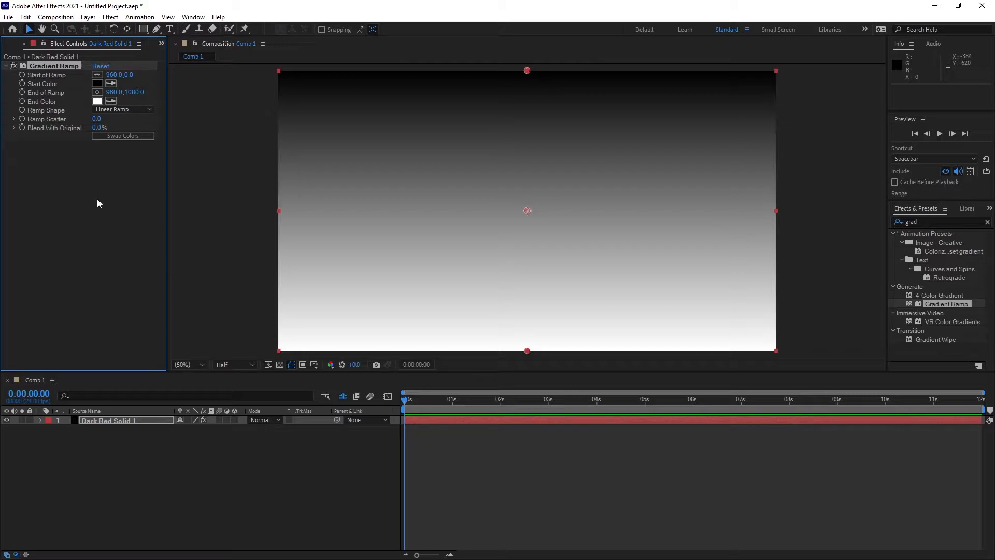
Switch the Gradient Ramp to a Radial Ramp shape and set its end color to near-black 070000.
{"action": "left_click", "coordinate": [146, 110]}
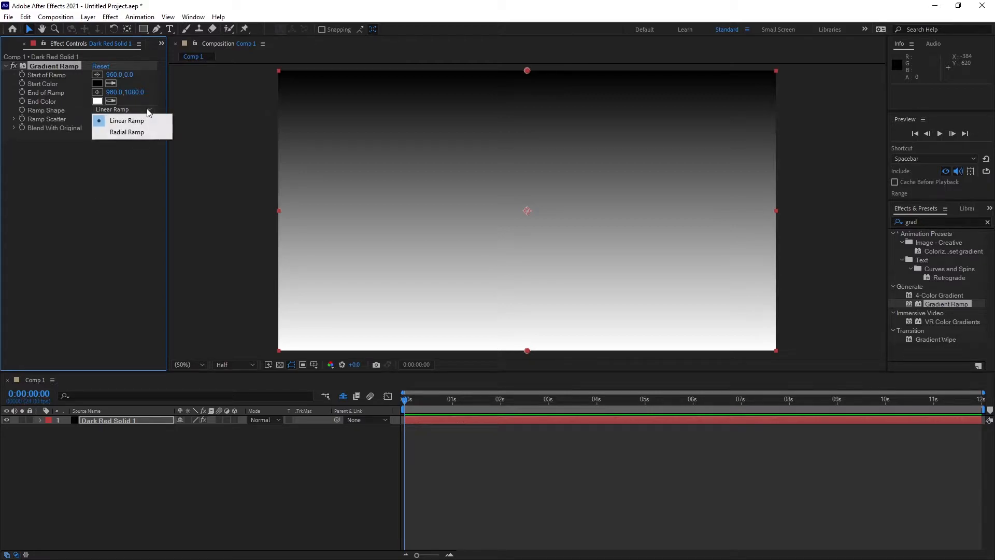
{"action": "left_click", "coordinate": [127, 132]}
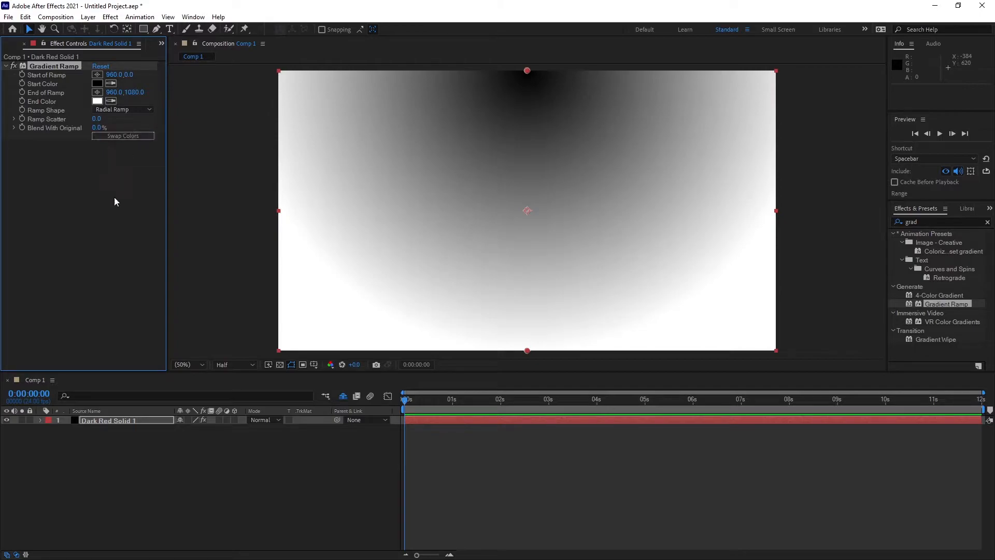
{"action": "left_click", "coordinate": [98, 101]}
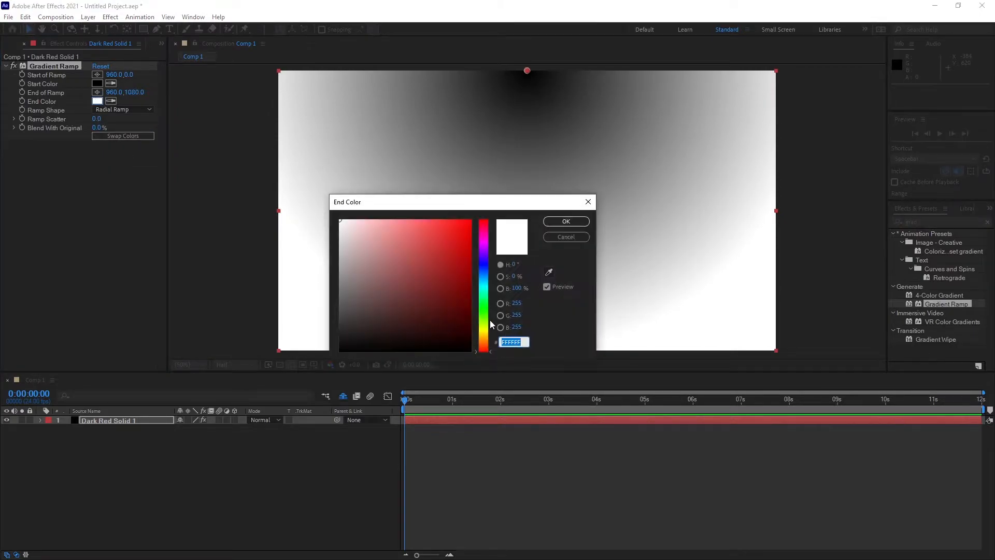
{"action": "left_click", "coordinate": [468, 345]}
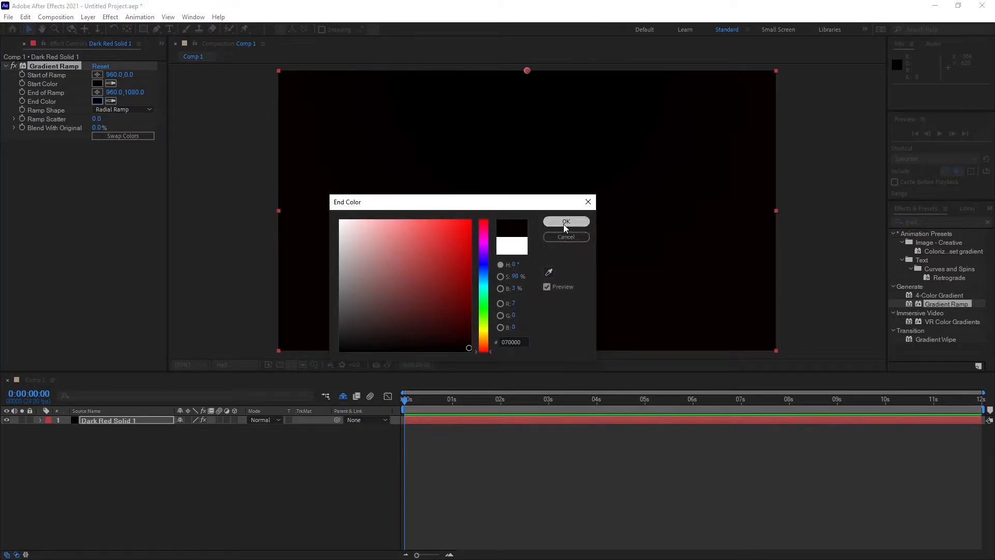
{"action": "left_click", "coordinate": [565, 221]}
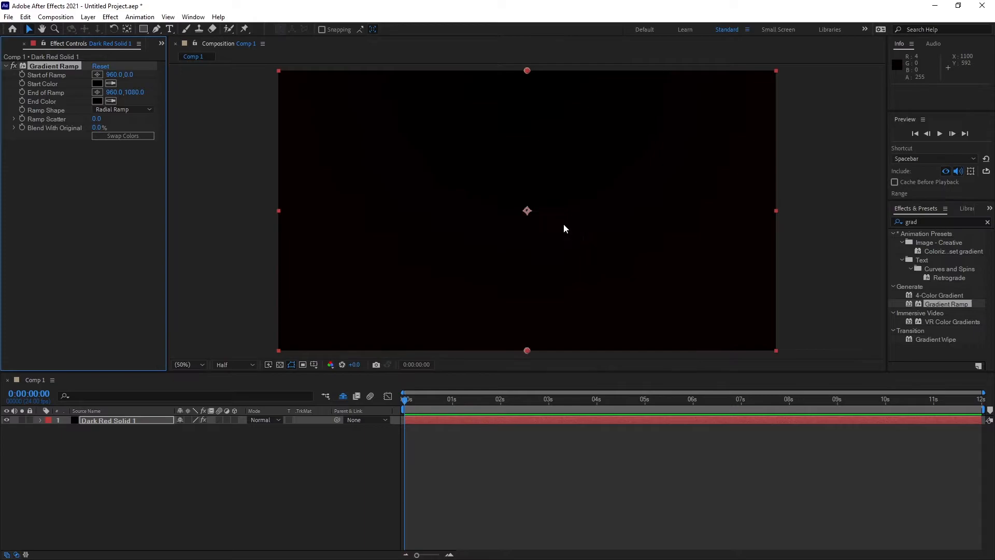
Set the Gradient Ramp's start color to dark blue 00036F.
{"action": "left_click", "coordinate": [98, 83]}
{"action": "left_click", "coordinate": [484, 263]}
{"action": "left_click", "coordinate": [472, 276]}
{"action": "left_click_drag", "start_coordinate": [473, 276], "coordinate": [470, 294]}
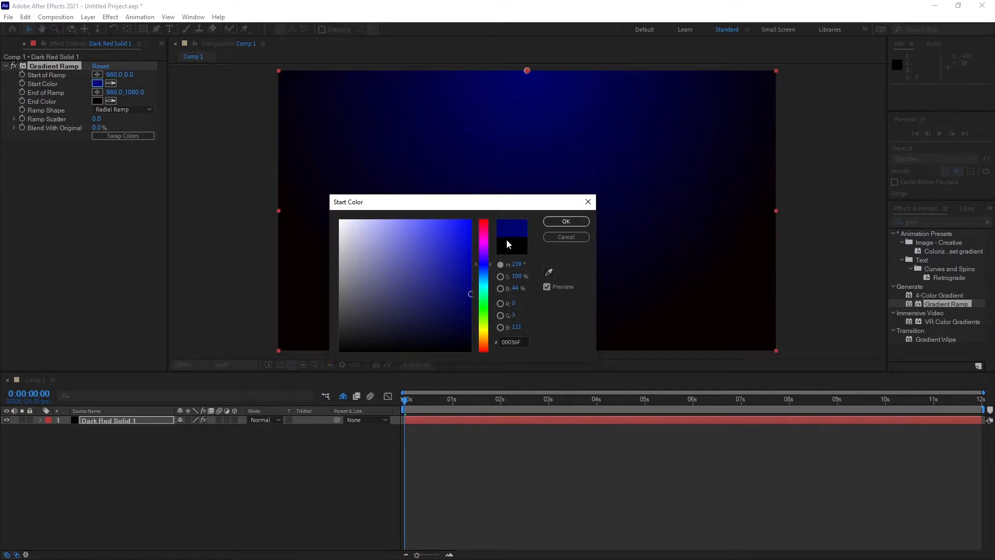
{"action": "left_click", "coordinate": [566, 222]}
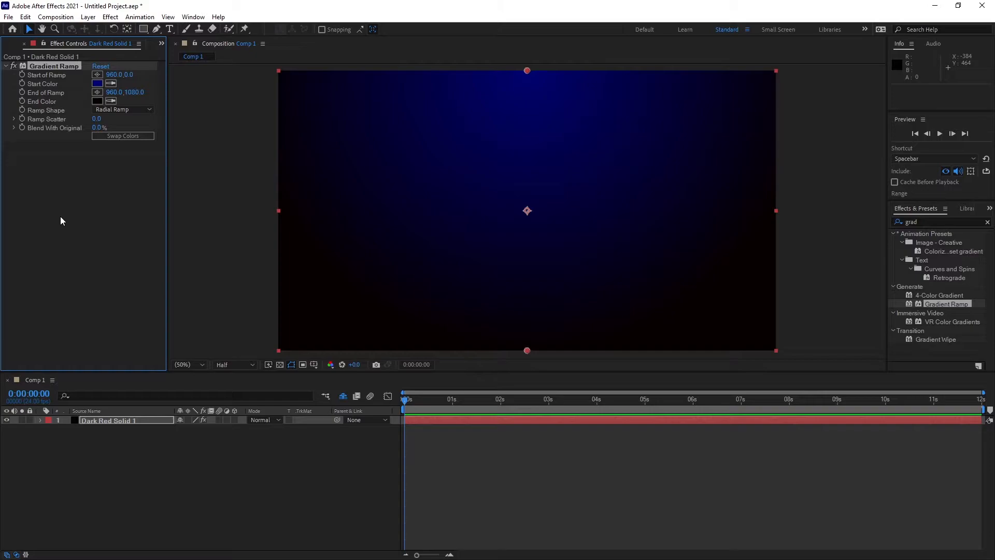
Create a new shape layer and draw a straight horizontal line across the middle of the frame with the Pen tool.
{"action": "left_click", "coordinate": [148, 450]}
{"action": "left_click", "coordinate": [88, 17]}
{"action": "mouse_move", "coordinate": [98, 32]}
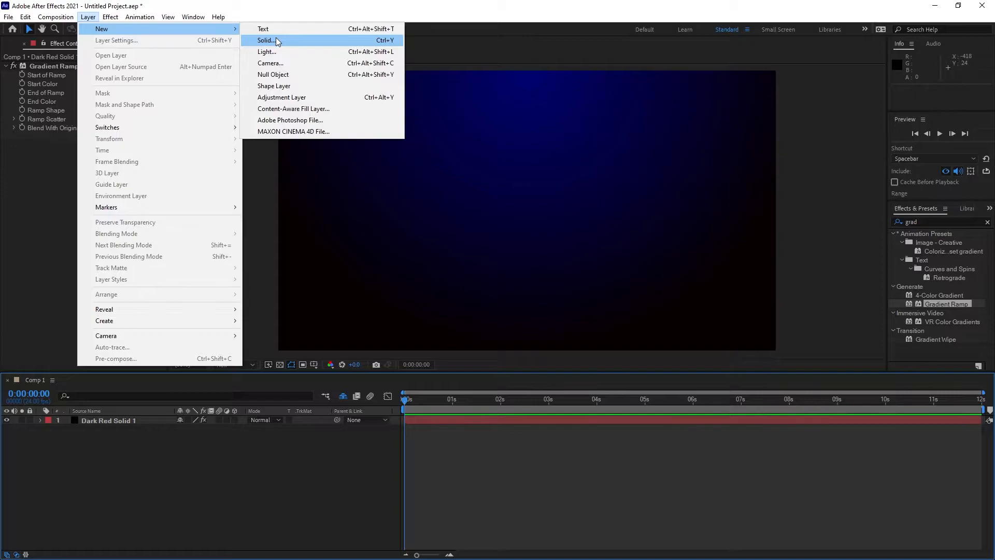
{"action": "left_click", "coordinate": [294, 86]}
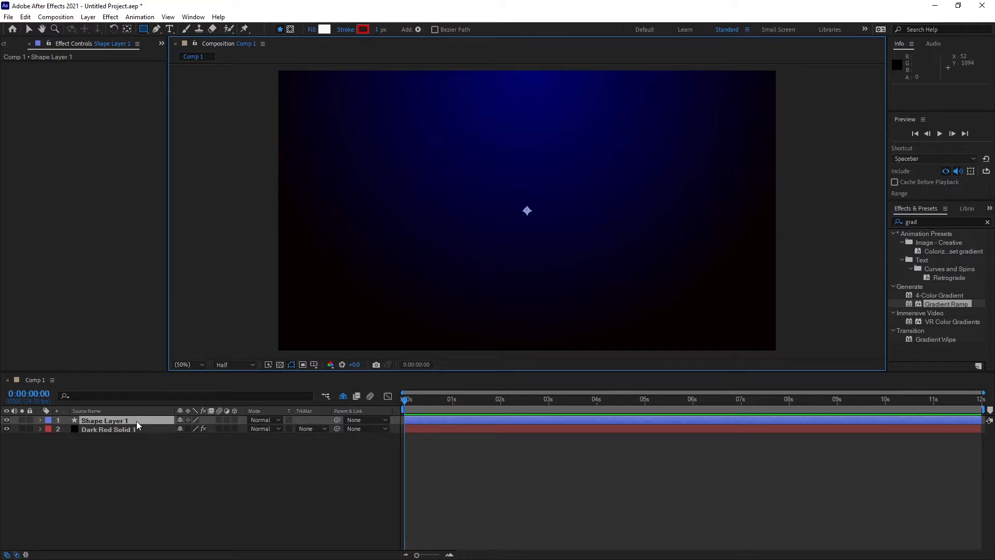
{"action": "left_click", "coordinate": [157, 30]}
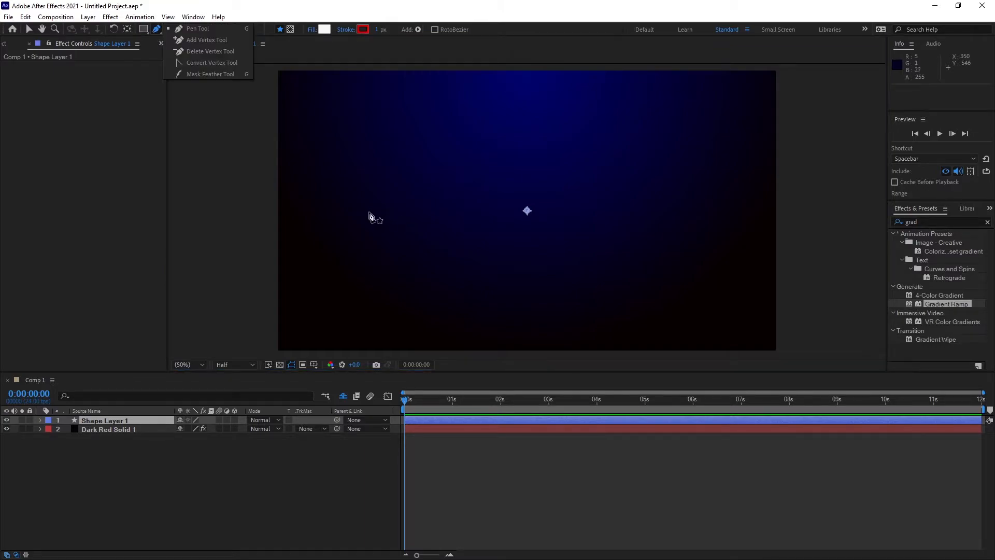
{"action": "left_click", "coordinate": [369, 212]}
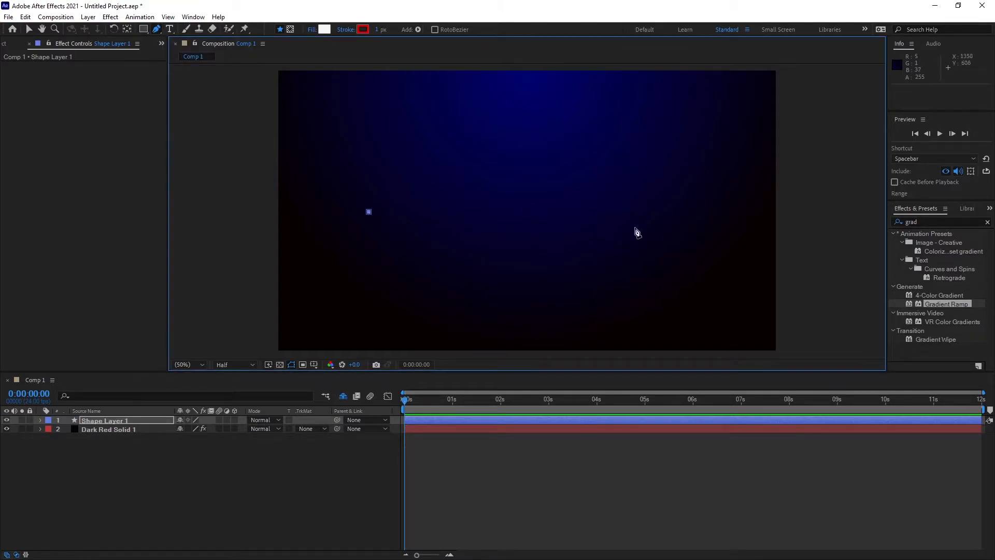
{"action": "left_click", "coordinate": [660, 212]}
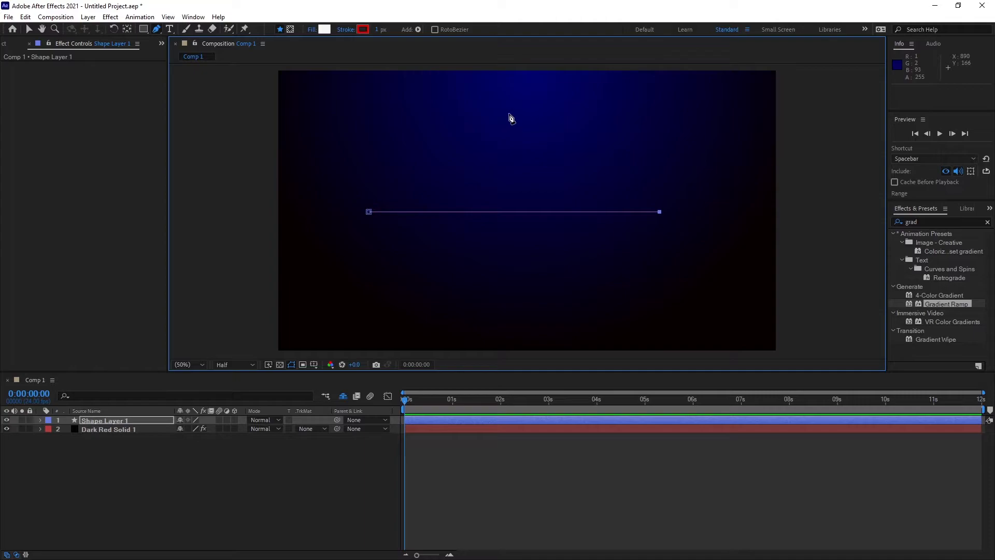
{"action": "left_click", "coordinate": [29, 29]}
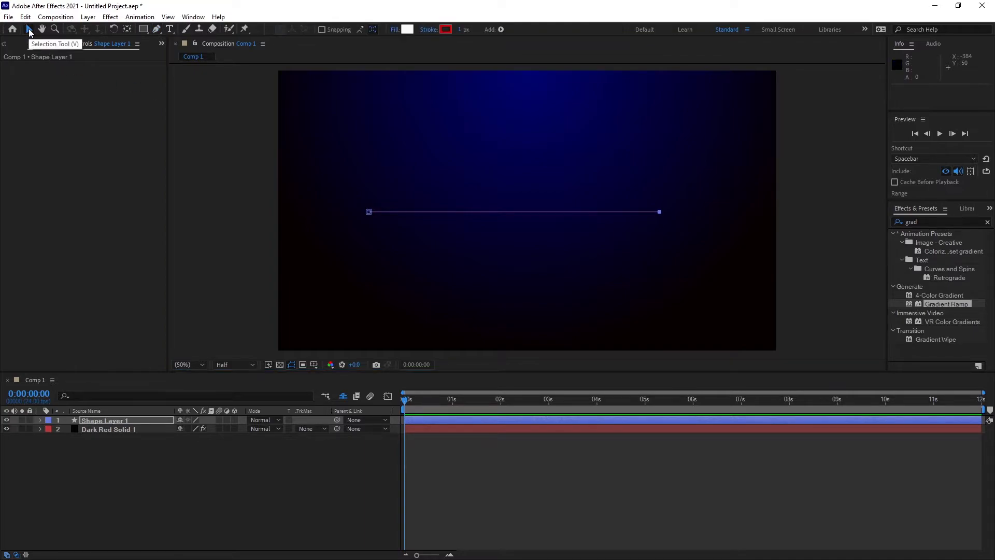
Expand the shape layer's Contents and Shape 1 group to reveal its path, stroke and fill, and deselect the layer.
{"action": "left_click", "coordinate": [40, 421]}
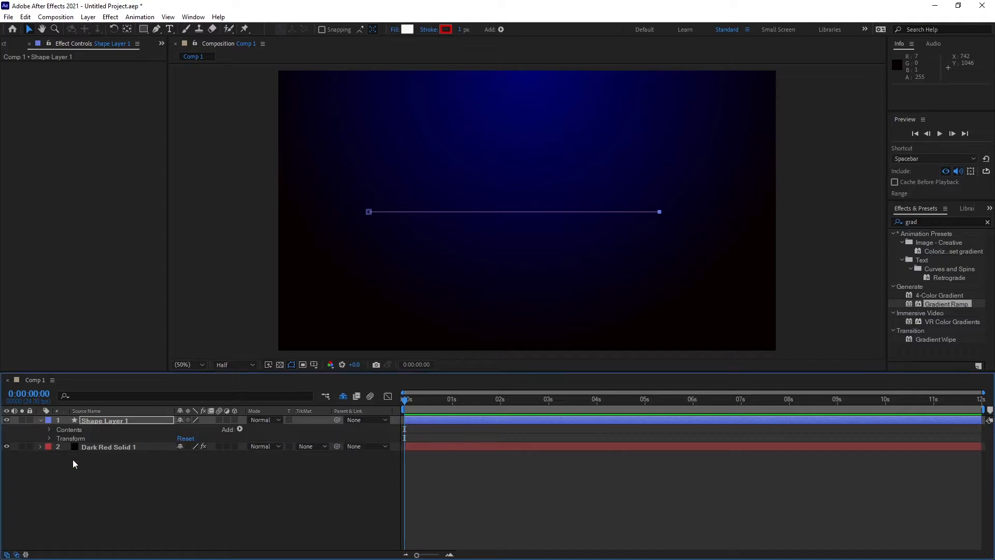
{"action": "left_click", "coordinate": [49, 430]}
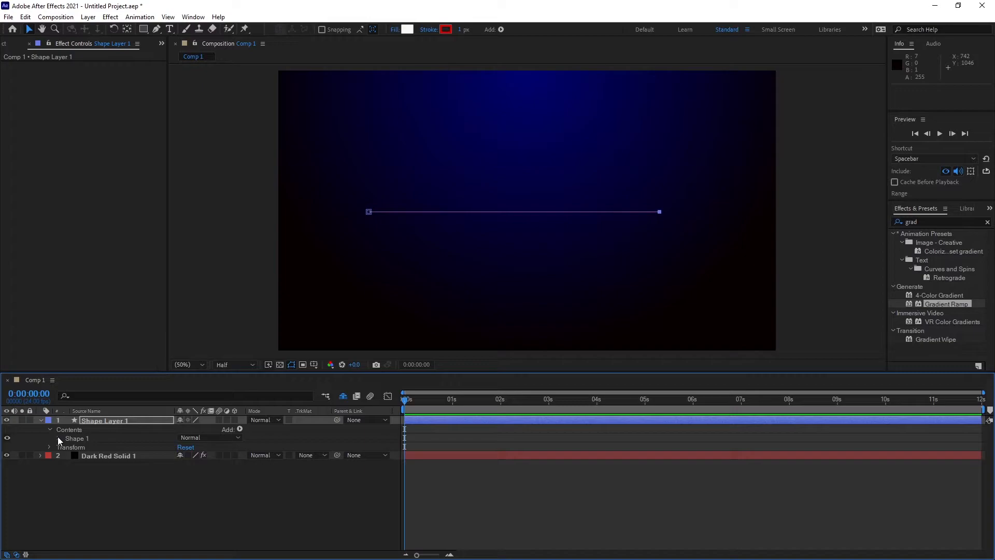
{"action": "left_click", "coordinate": [59, 439]}
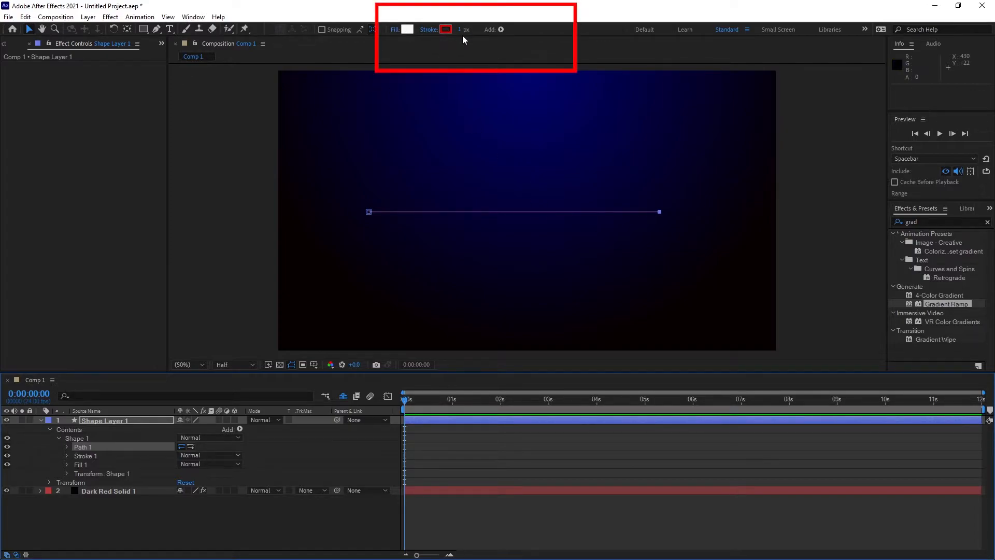
{"action": "left_click", "coordinate": [602, 519]}
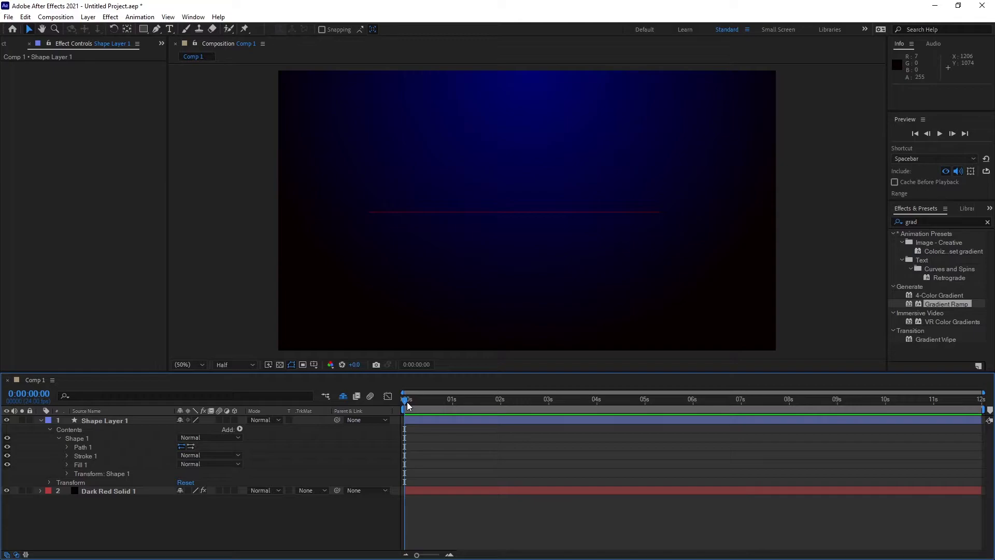
Center the line layer's anchor point in its layer content and center the layer in view.
{"action": "left_click", "coordinate": [410, 420]}
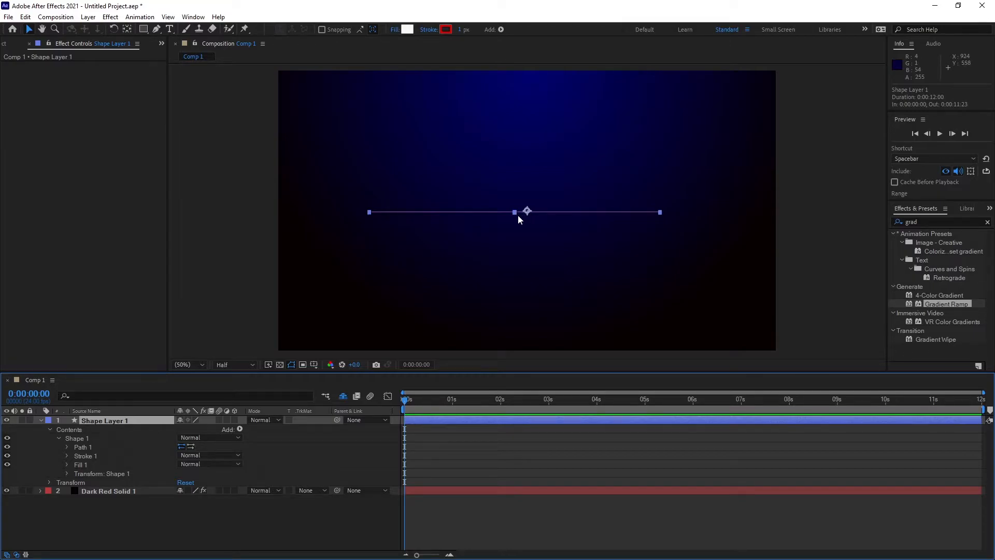
{"action": "left_click", "coordinate": [518, 215]}
{"action": "left_click", "coordinate": [91, 20]}
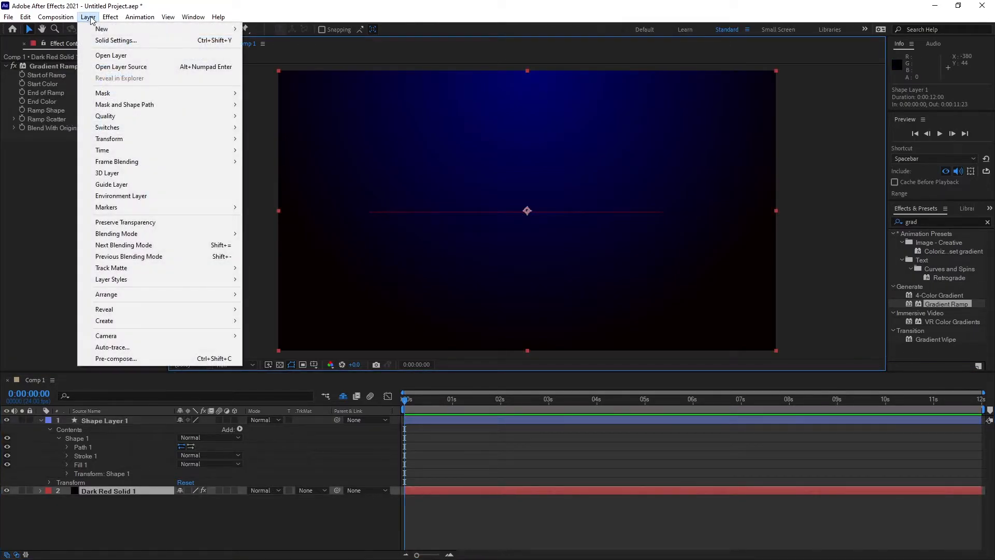
{"action": "mouse_move", "coordinate": [222, 139]}
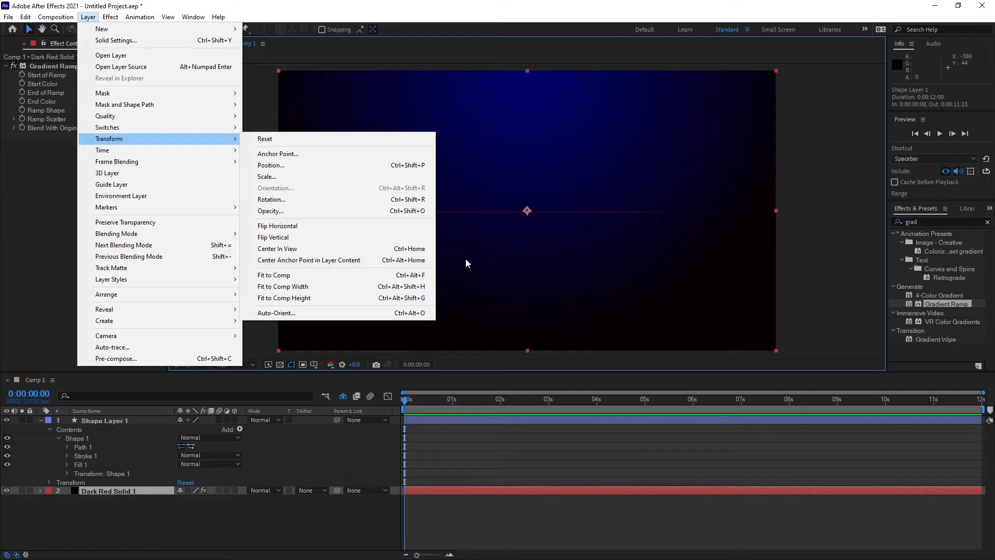
{"action": "left_click", "coordinate": [99, 419]}
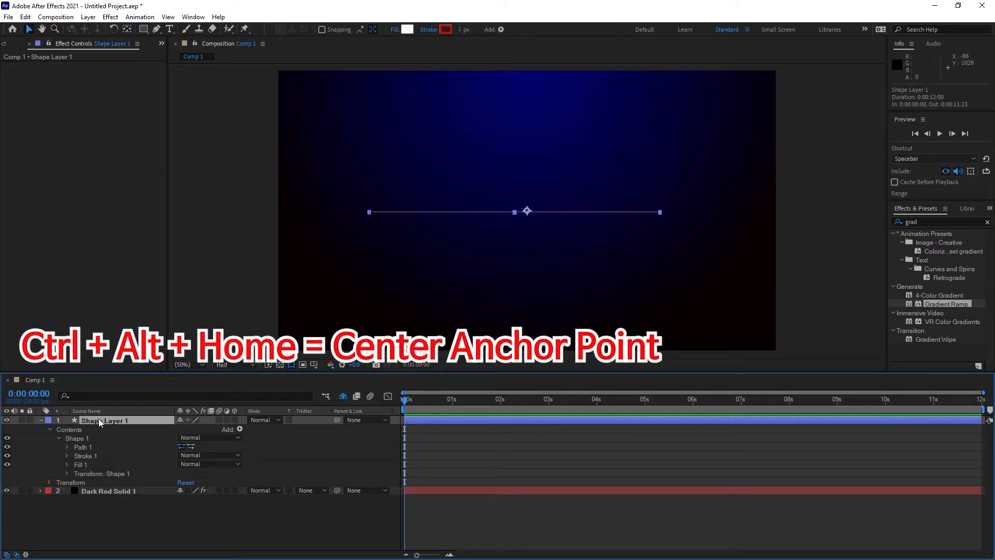
{"action": "key", "text": "ctrl+alt+Home"}
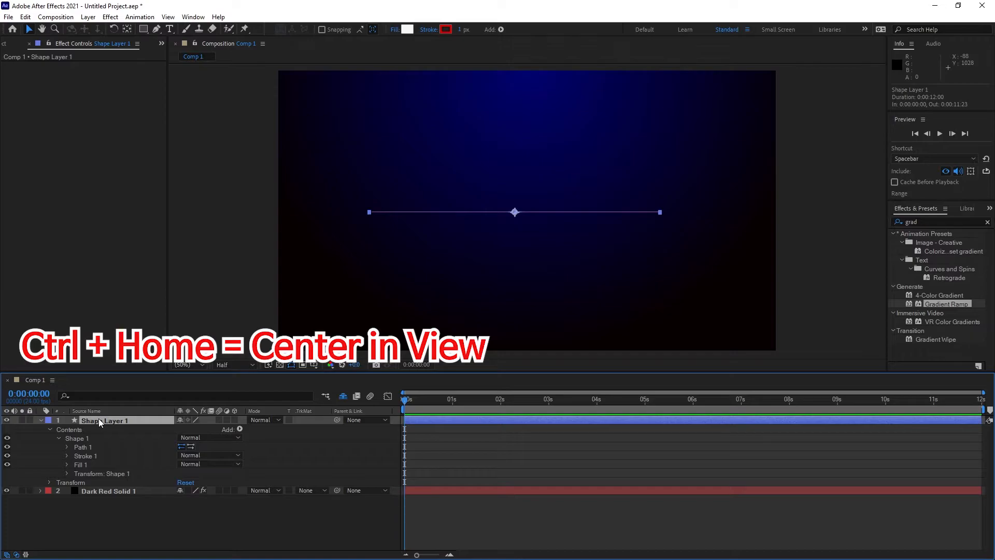
{"action": "key", "text": "ctrl+Home"}
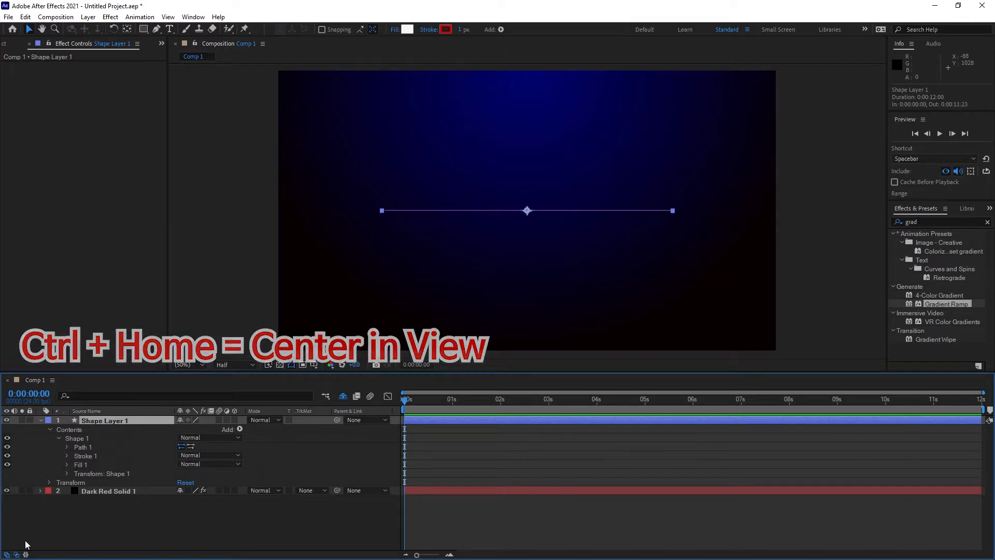
Set the line's stroke color to white and its stroke width to 5.
{"action": "left_click", "coordinate": [67, 456]}
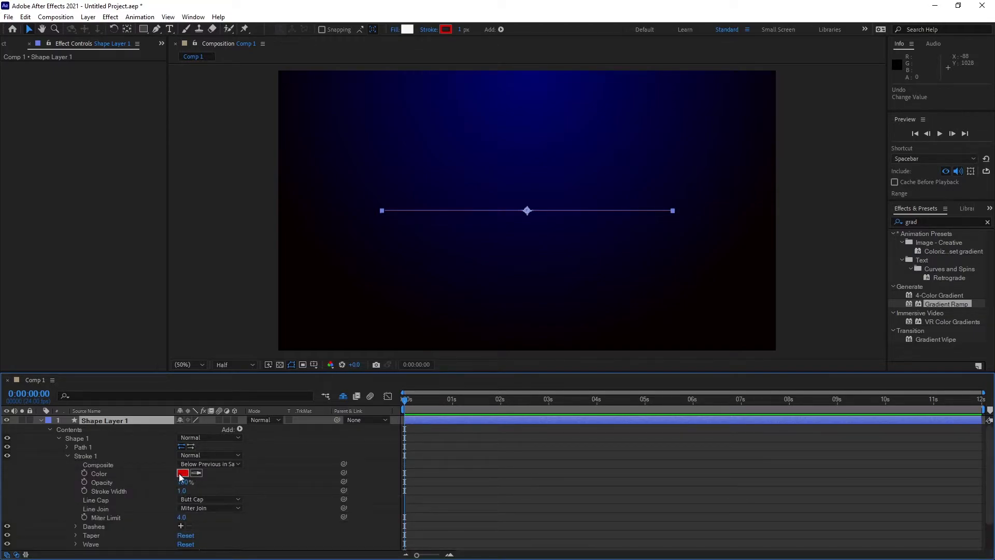
{"action": "left_click", "coordinate": [182, 473]}
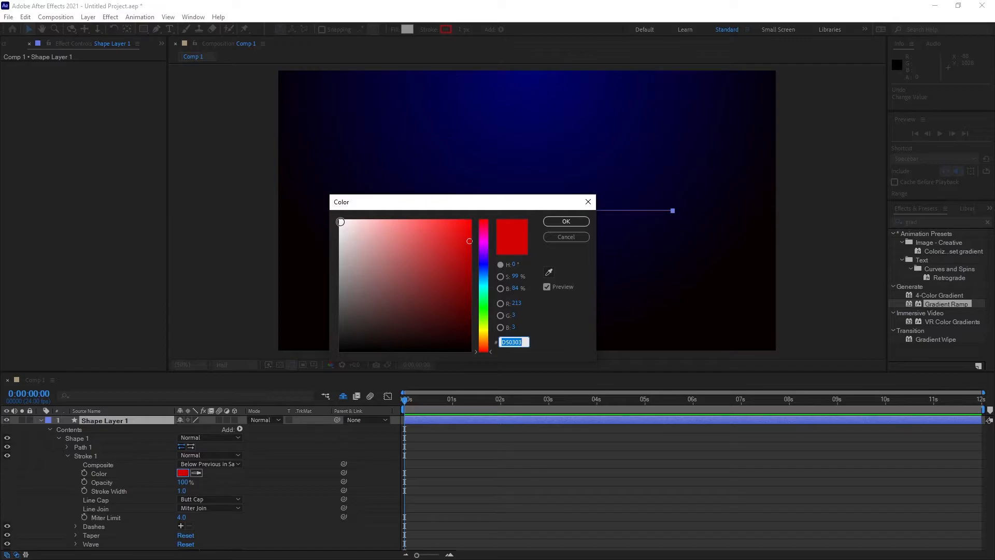
{"action": "left_click", "coordinate": [341, 221]}
{"action": "left_click", "coordinate": [569, 223]}
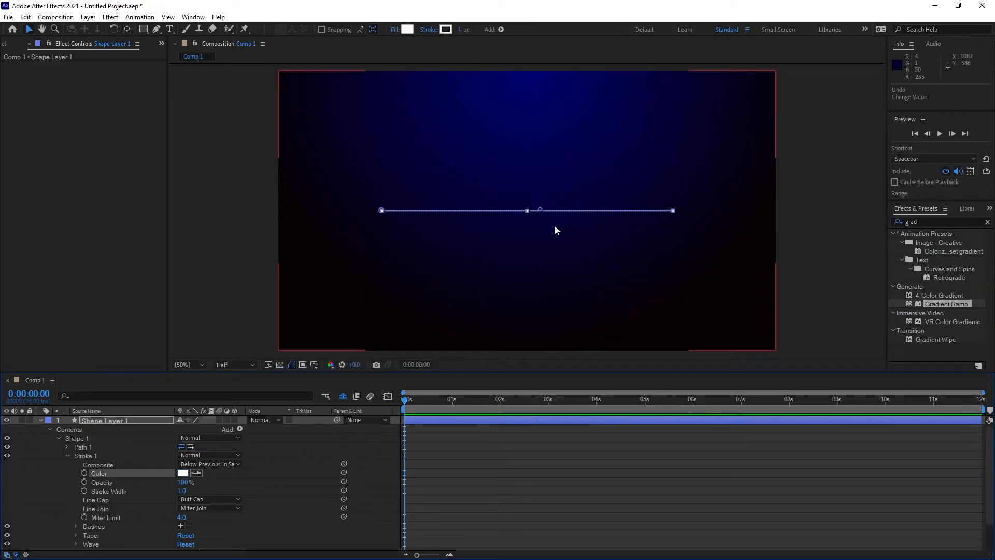
{"action": "left_click_drag", "start_coordinate": [181, 491], "coordinate": [184, 491]}
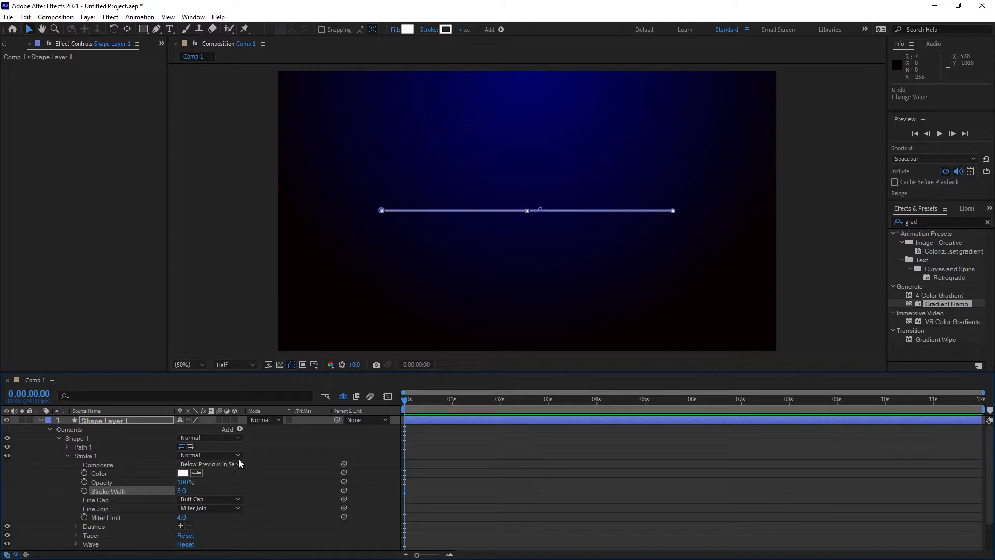
Add Trim Paths to the line and keyframe its End from 0% at 0:00:00:00 to 100% at 0:00:01:00.
{"action": "left_click", "coordinate": [239, 429]}
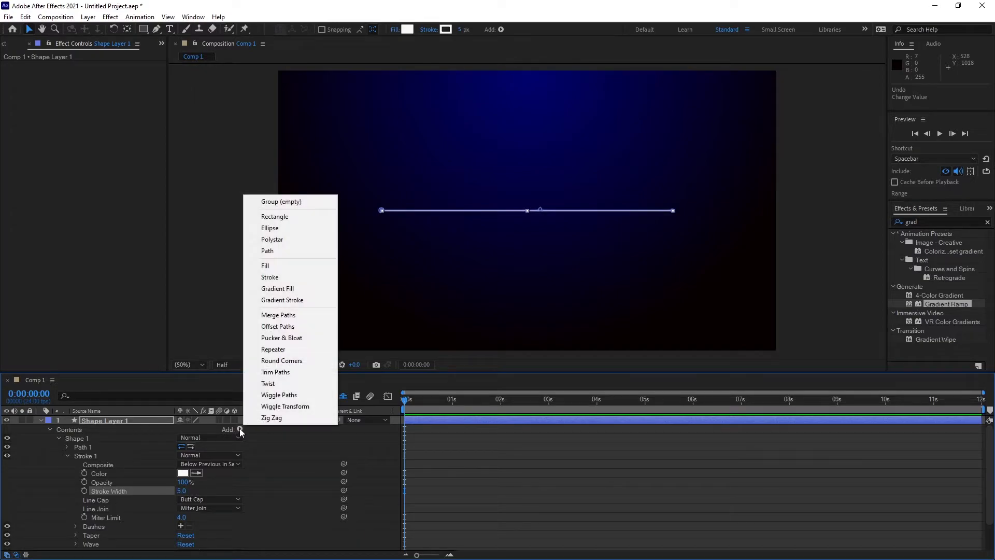
{"action": "left_click", "coordinate": [288, 372]}
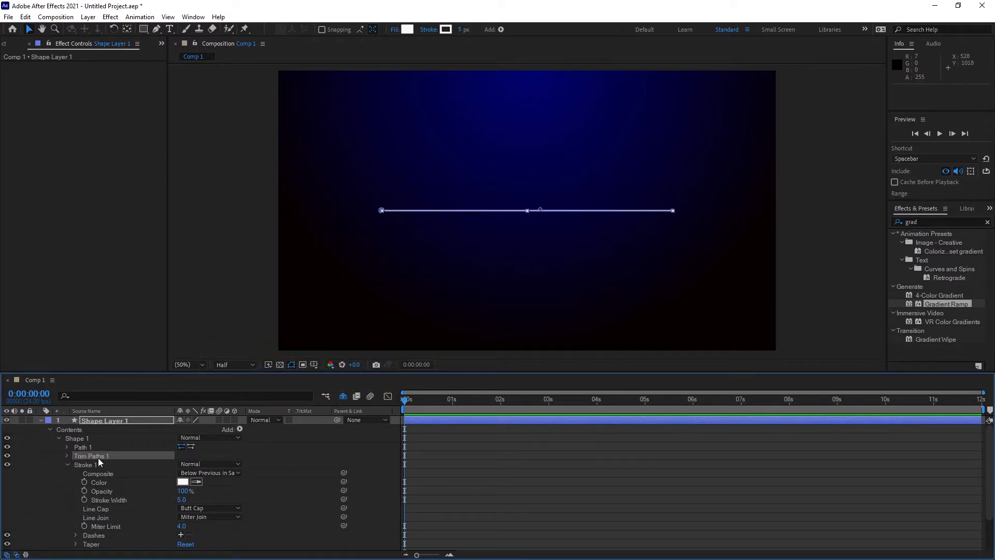
{"action": "left_click", "coordinate": [67, 456]}
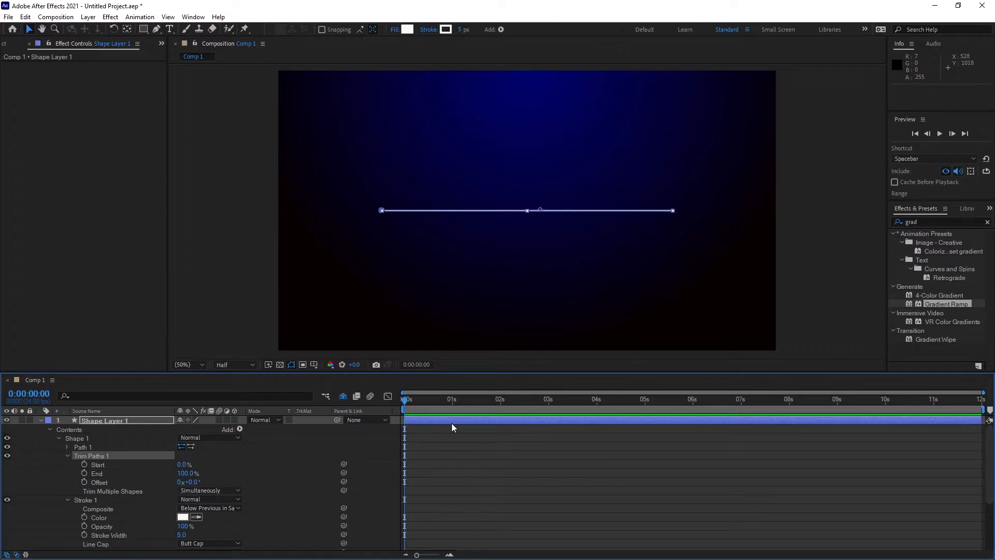
{"action": "left_click_drag", "start_coordinate": [186, 473], "coordinate": [125, 469]}
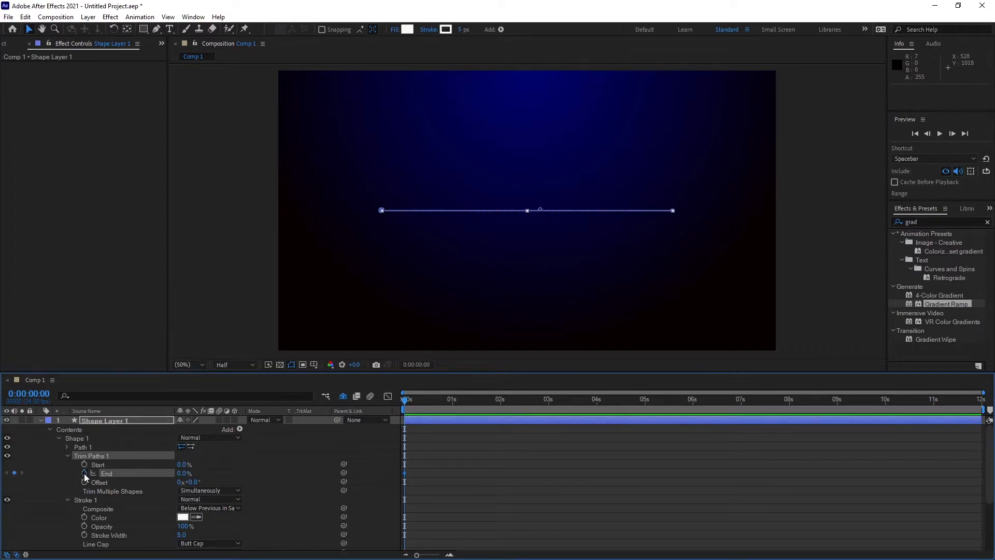
{"action": "left_click_drag", "start_coordinate": [451, 403], "coordinate": [452, 403]}
{"action": "left_click_drag", "start_coordinate": [184, 473], "coordinate": [245, 479]}
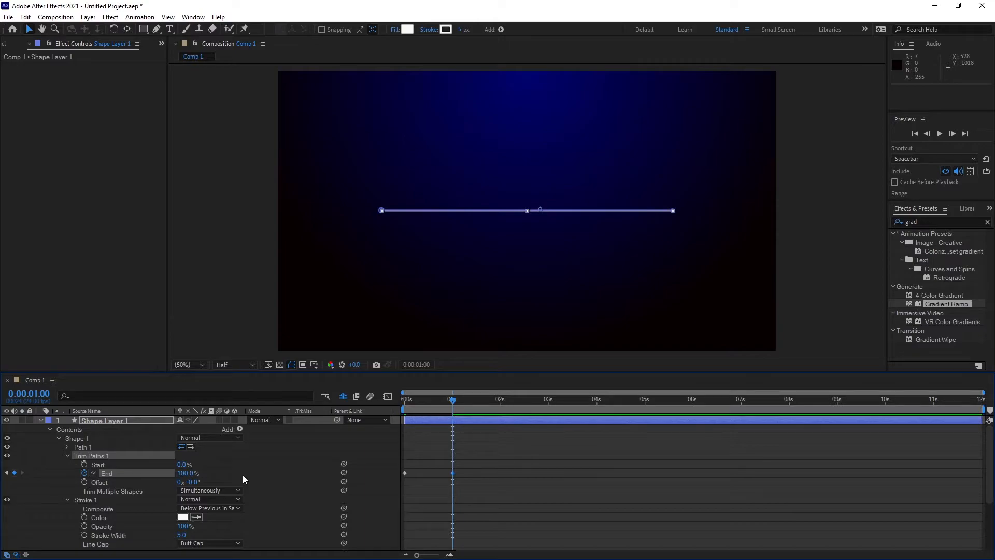
Return to 0:00:00:00 and preview the line's draw-on animation.
{"action": "left_click_drag", "start_coordinate": [439, 401], "coordinate": [403, 402]}
{"action": "left_click", "coordinate": [293, 446]}
{"action": "key", "text": "space"}
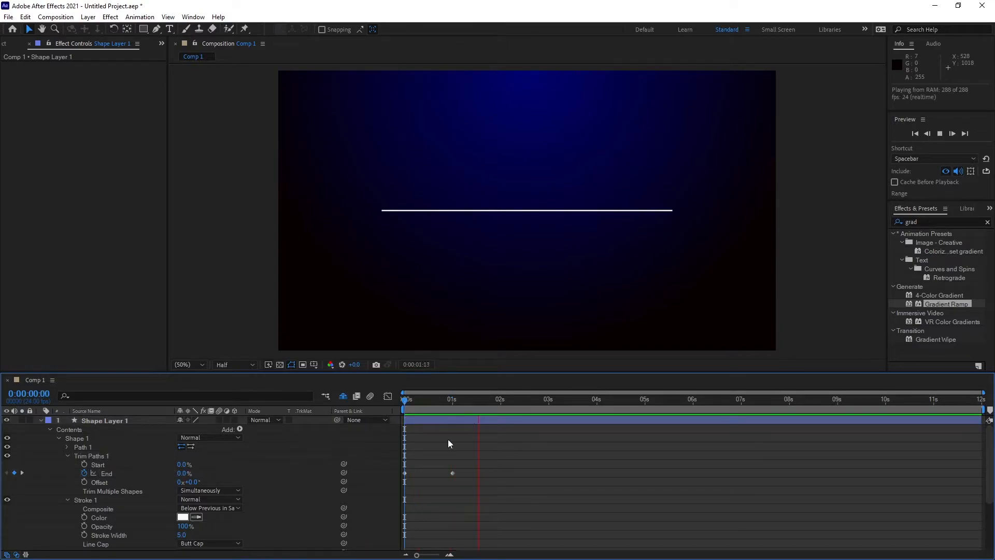
{"action": "key", "text": "space"}
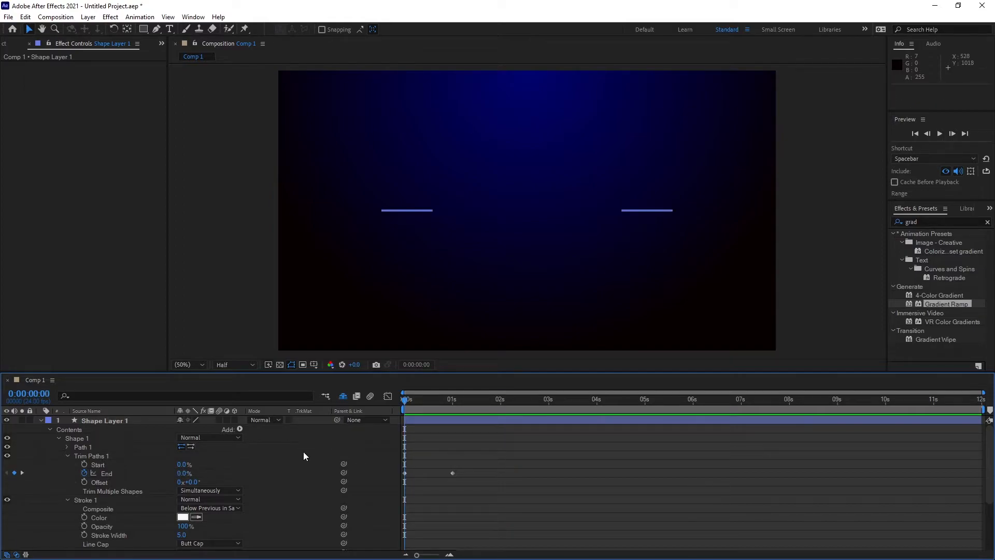
{"action": "key", "text": "space"}
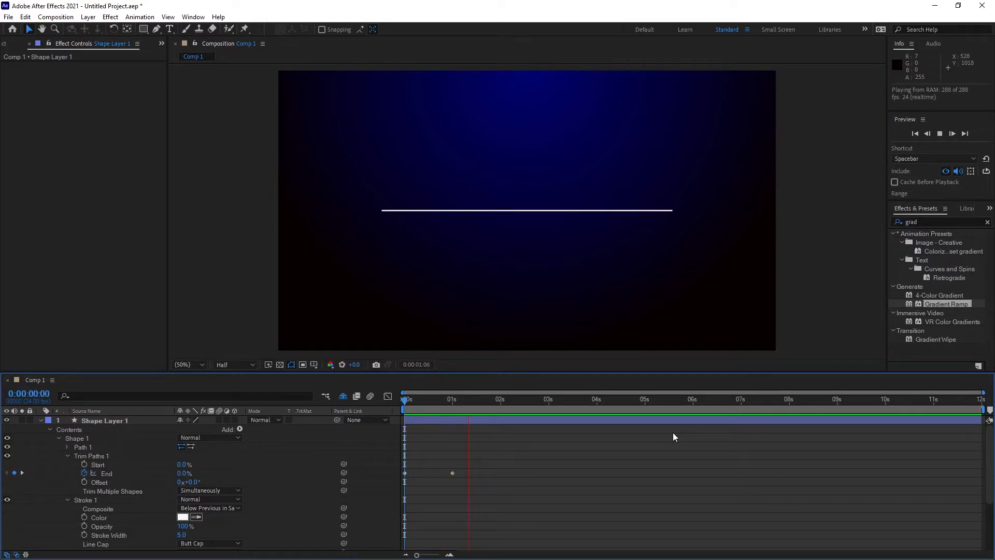
Stop the preview and, at 0:00:01:00, add a text layer above the line reading "Ultimate".
{"action": "key", "text": "space"}
{"action": "left_click", "coordinate": [453, 401]}
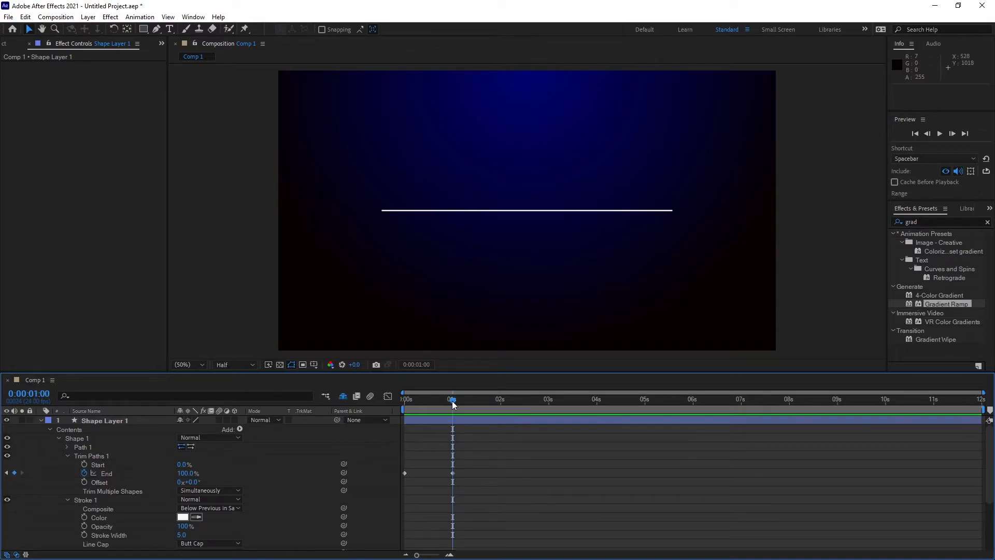
{"action": "key", "text": "ctrl+t"}
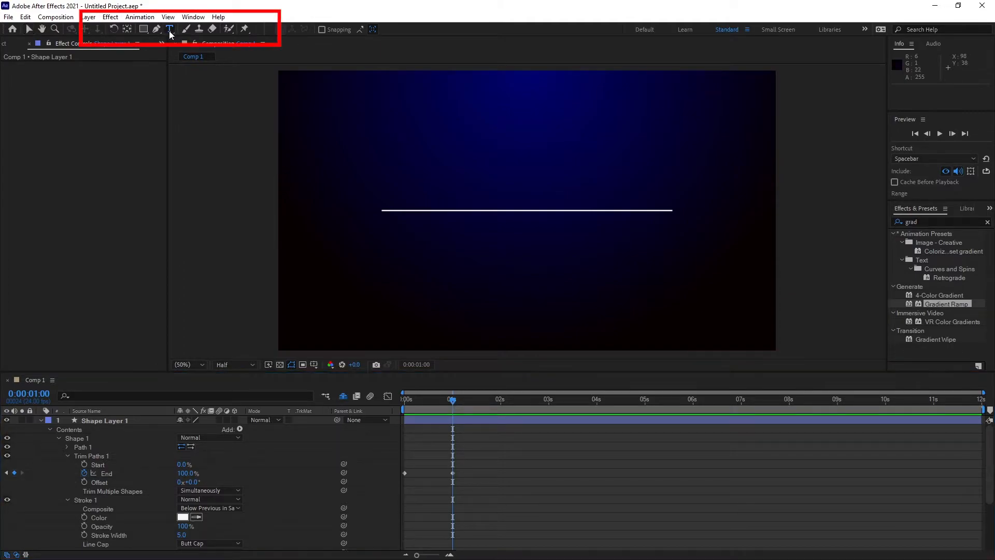
{"action": "left_click", "coordinate": [433, 172]}
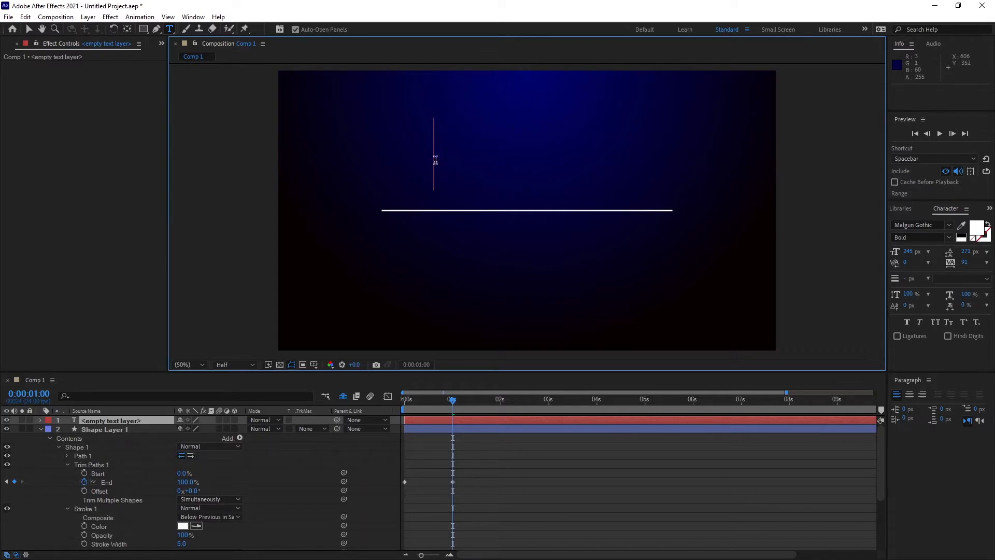
{"action": "type", "text": "U"}
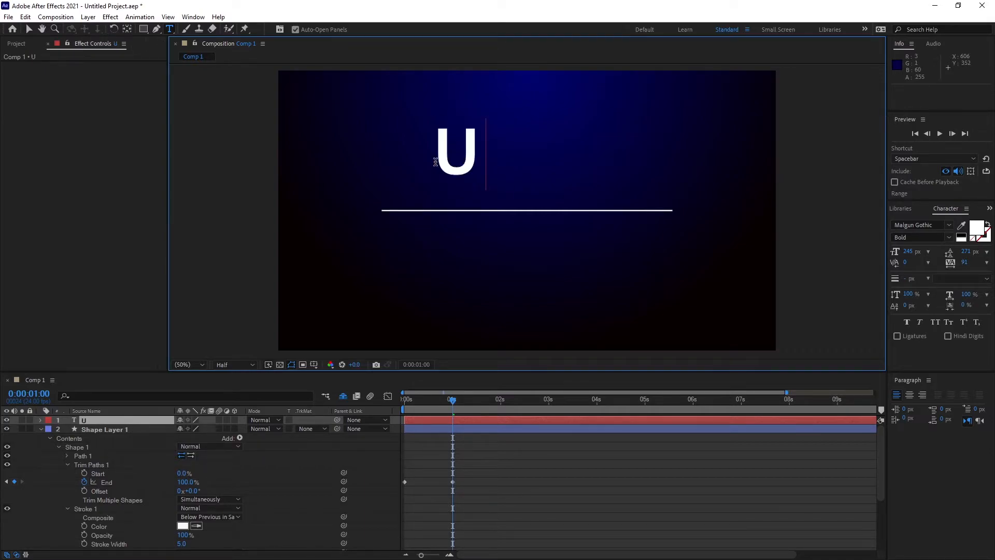
{"action": "type", "text": "ltimate"}
{"action": "key", "text": "Escape"}
{"action": "key", "text": "v"}
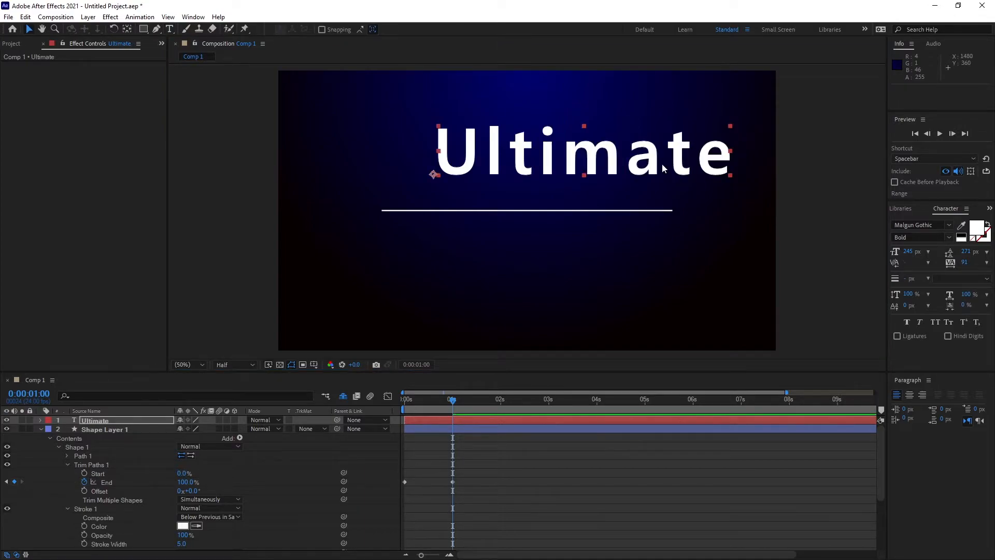
Set the "Ultimate" text's font to Tangier and its font size to 140 px.
{"action": "left_click", "coordinate": [950, 226]}
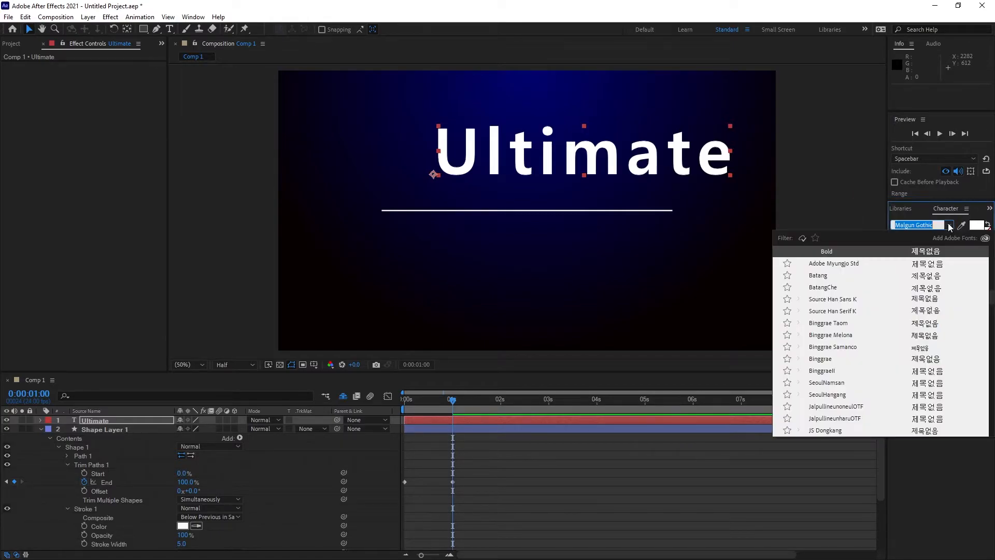
{"action": "scroll", "coordinate": [880, 378], "scroll_direction": "down", "scroll_amount": 10}
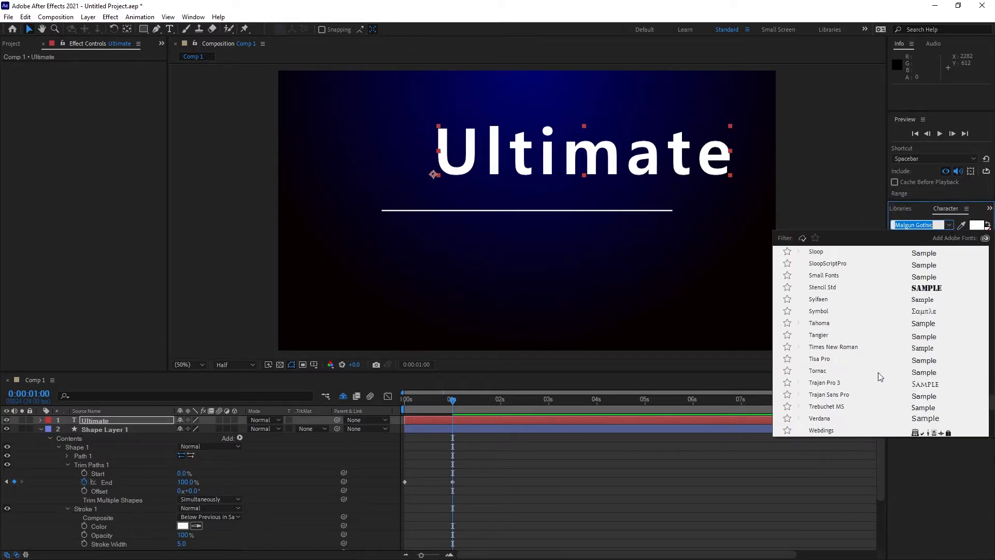
{"action": "left_click", "coordinate": [820, 335]}
{"action": "left_click_drag", "start_coordinate": [907, 252], "coordinate": [853, 253]}
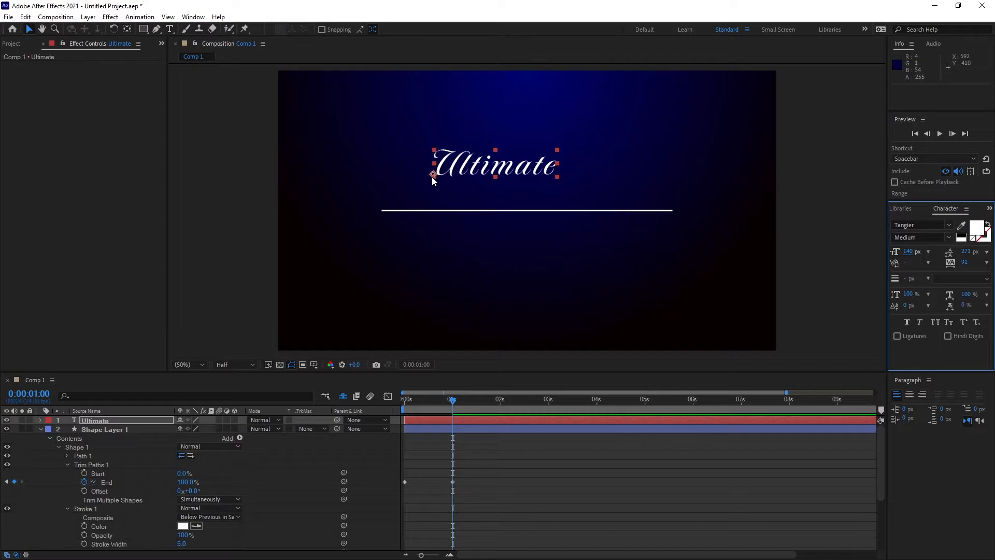
Center the text layer's anchor point in its content and center the layer in view.
{"action": "key", "text": "ctrl+alt+Home"}
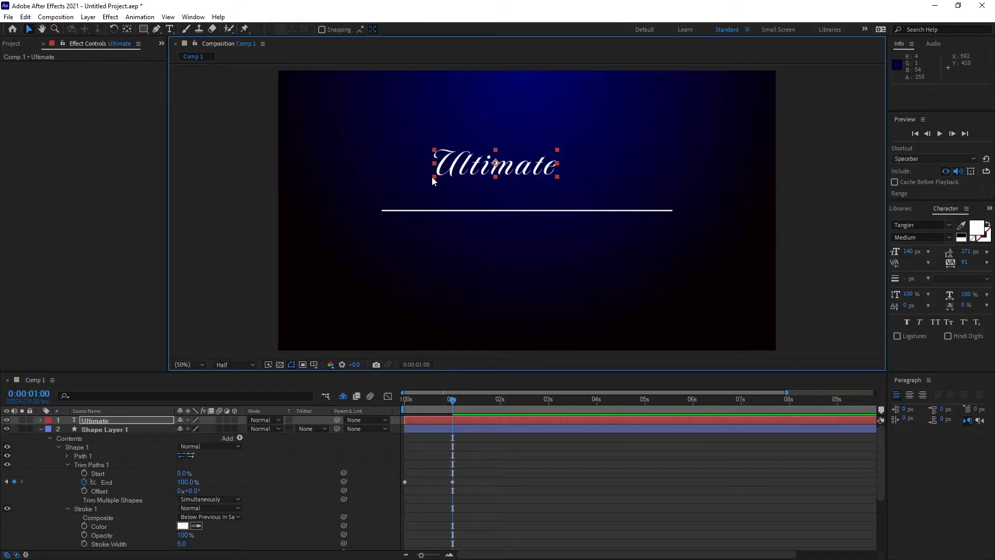
{"action": "key", "text": "ctrl+Home"}
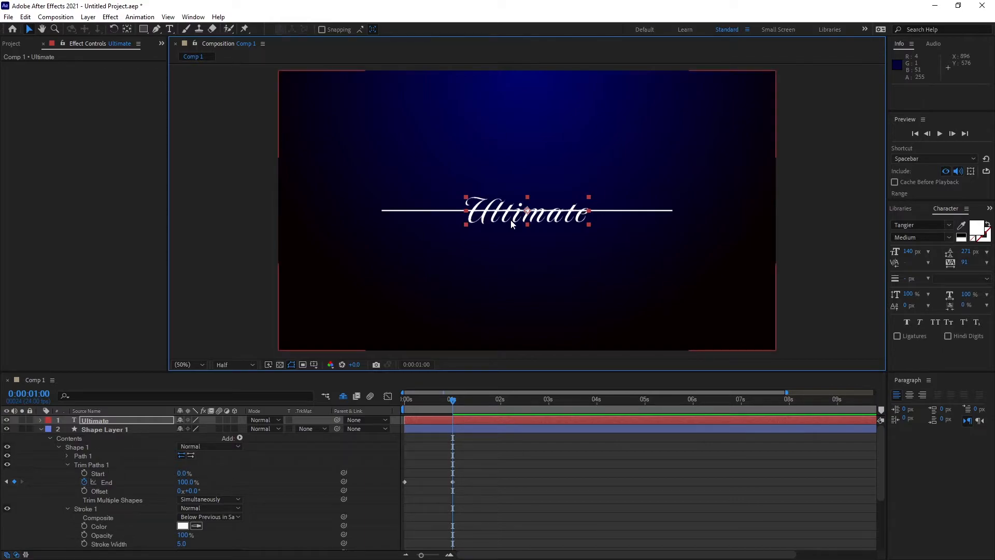
Move the "Ultimate" text just below the line by setting its Position to 960, 594.
{"action": "left_click", "coordinate": [41, 420]}
{"action": "left_click", "coordinate": [40, 420]}
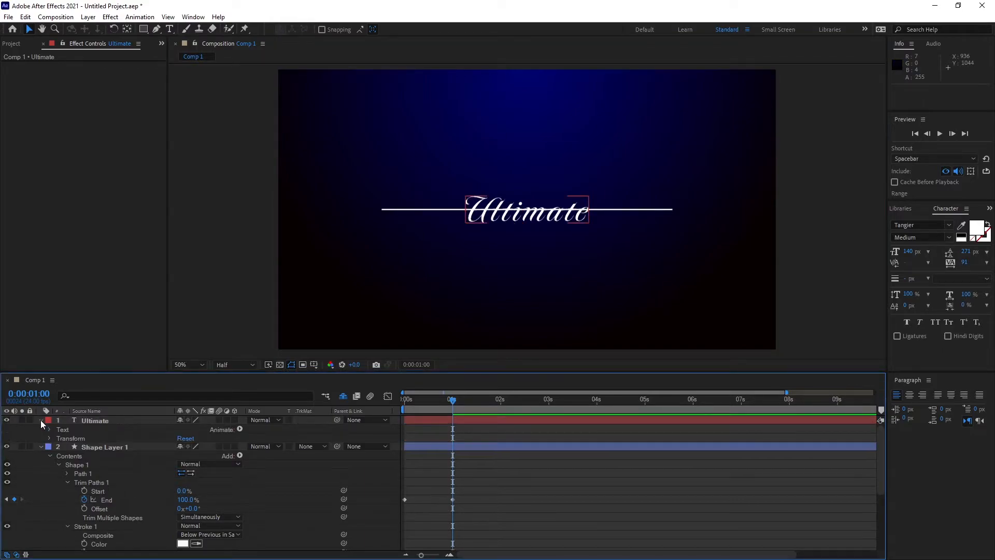
{"action": "left_click", "coordinate": [50, 439]}
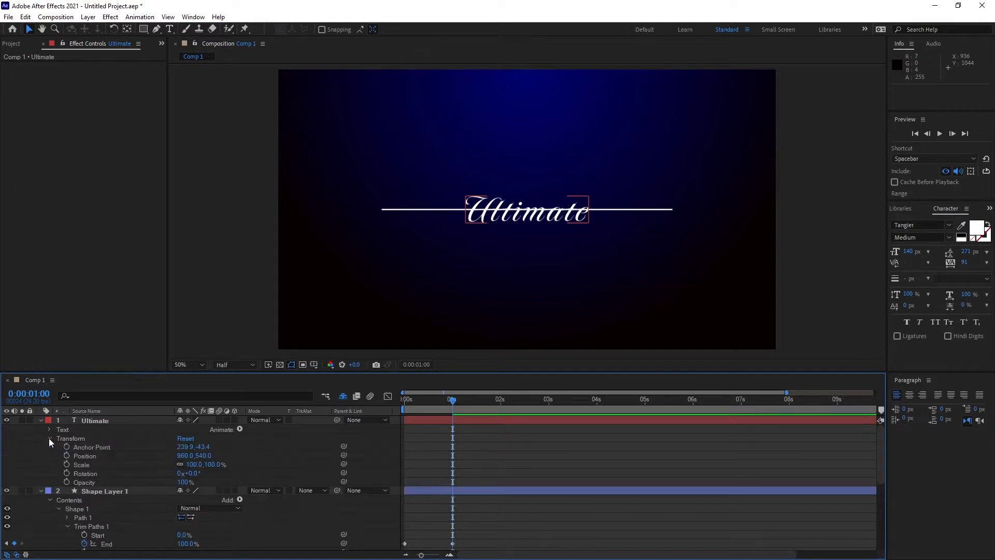
{"action": "left_click_drag", "start_coordinate": [203, 457], "coordinate": [228, 460]}
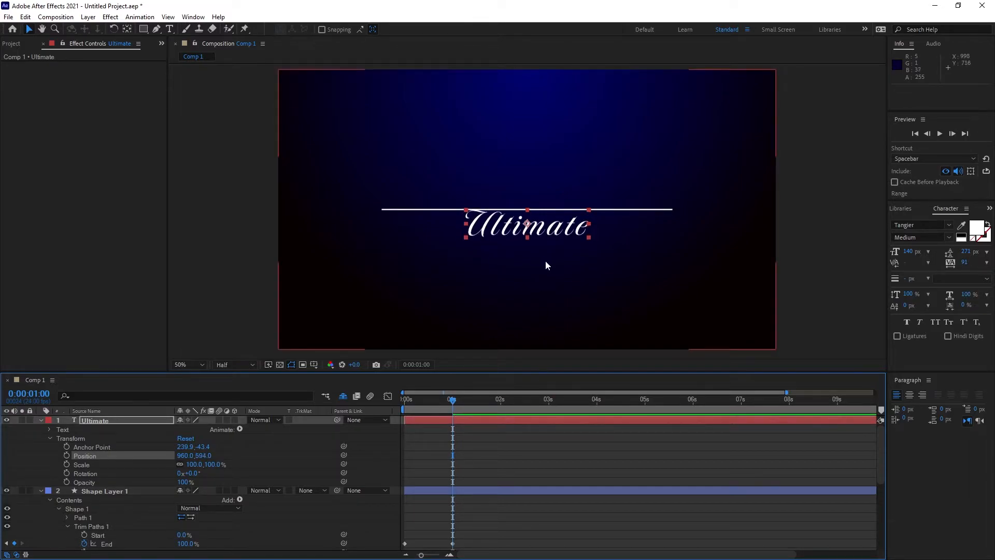
{"action": "left_click", "coordinate": [523, 179]}
Move the "Ultimate" layer's In point to the current time, 0:00:01:00.
{"action": "left_click", "coordinate": [478, 420]}
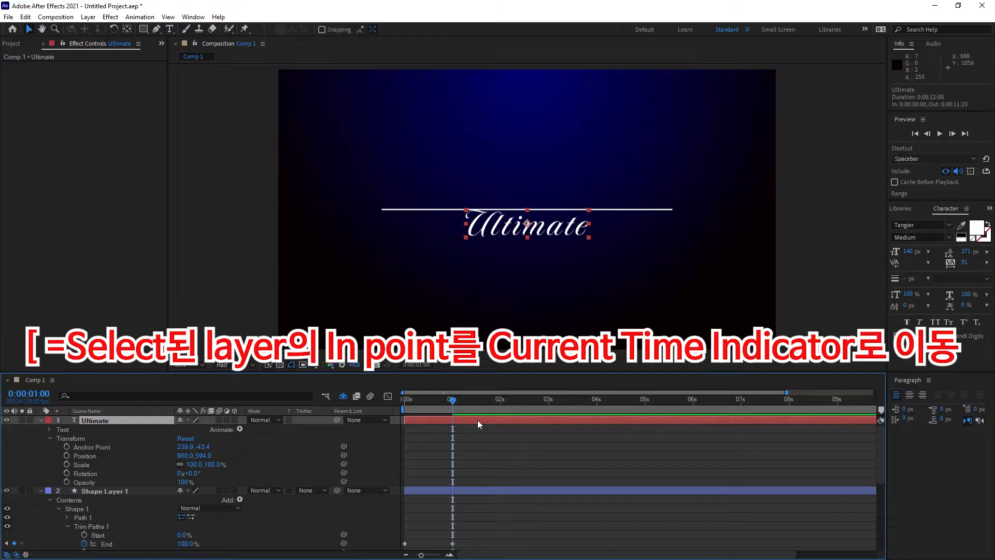
{"action": "key", "text": "bracketleft"}
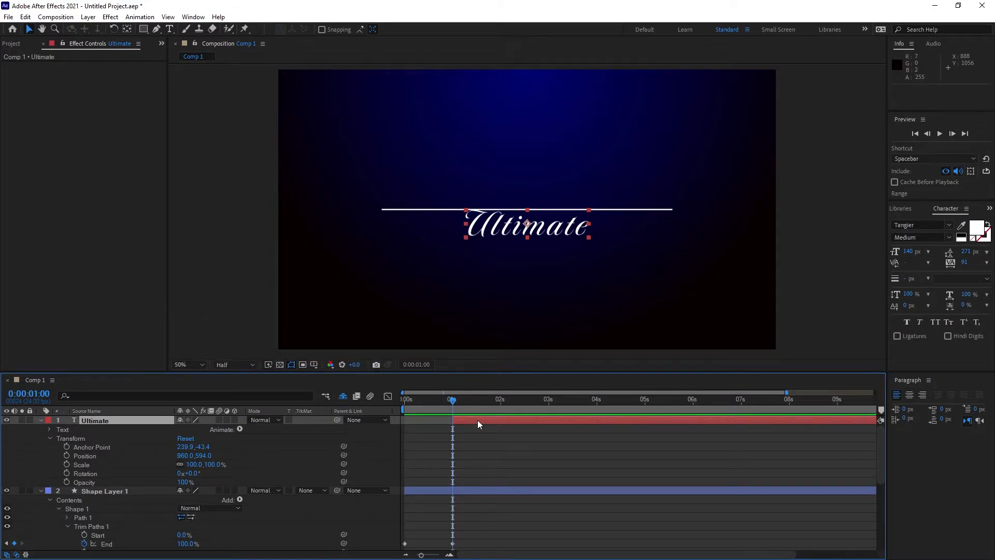
{"action": "left_click", "coordinate": [259, 468]}
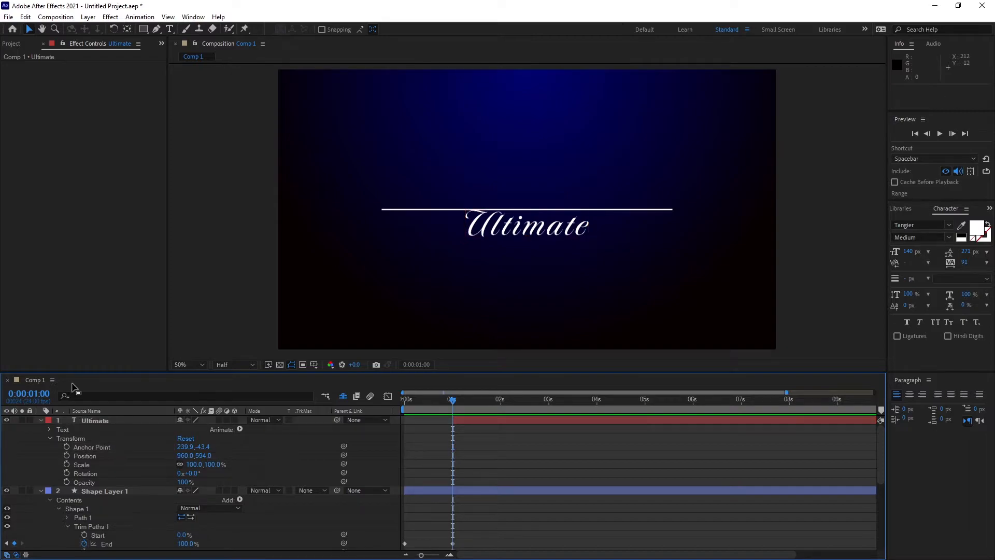
Draw a rectangle shape about 1330 by 232 px directly above the line, spanning its full width.
{"action": "left_click", "coordinate": [144, 29]}
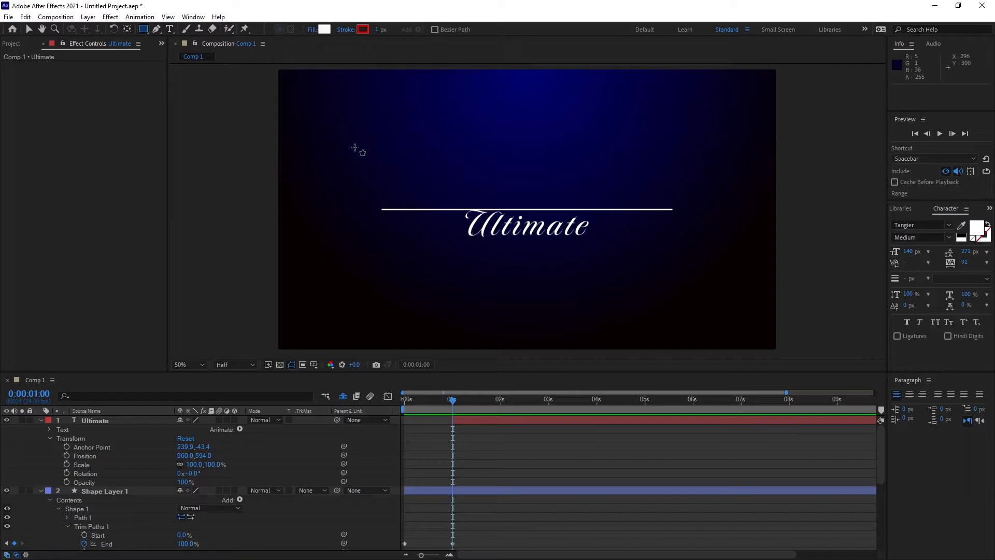
{"action": "left_click_drag", "start_coordinate": [355, 148], "coordinate": [700, 208]}
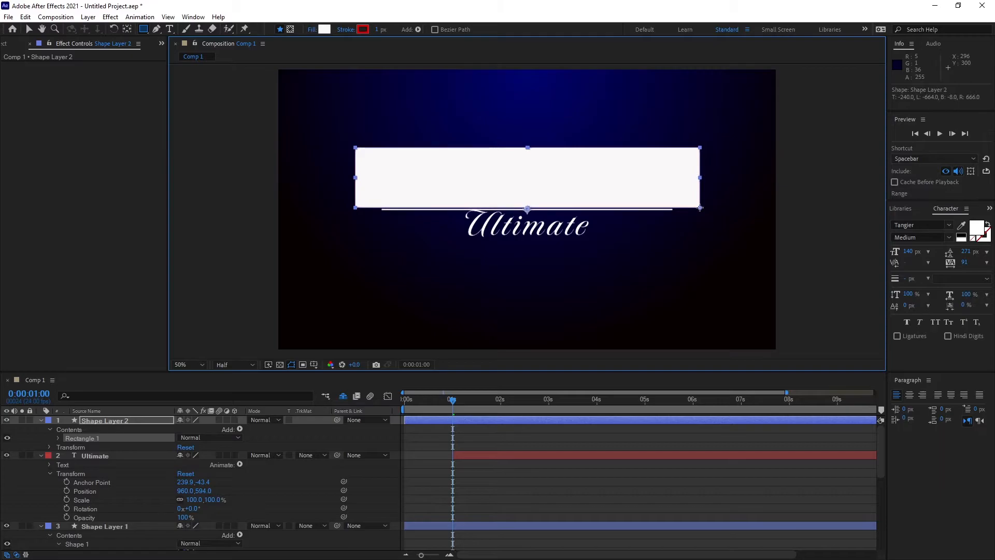
{"action": "key", "text": "v"}
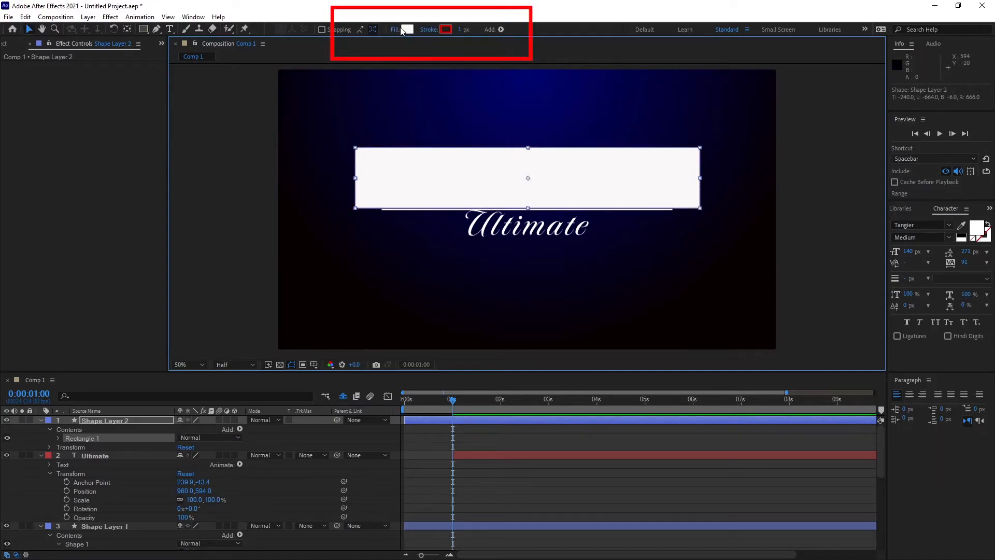
Set the rectangle's stroke to None and its fill color to black.
{"action": "left_click", "coordinate": [427, 31]}
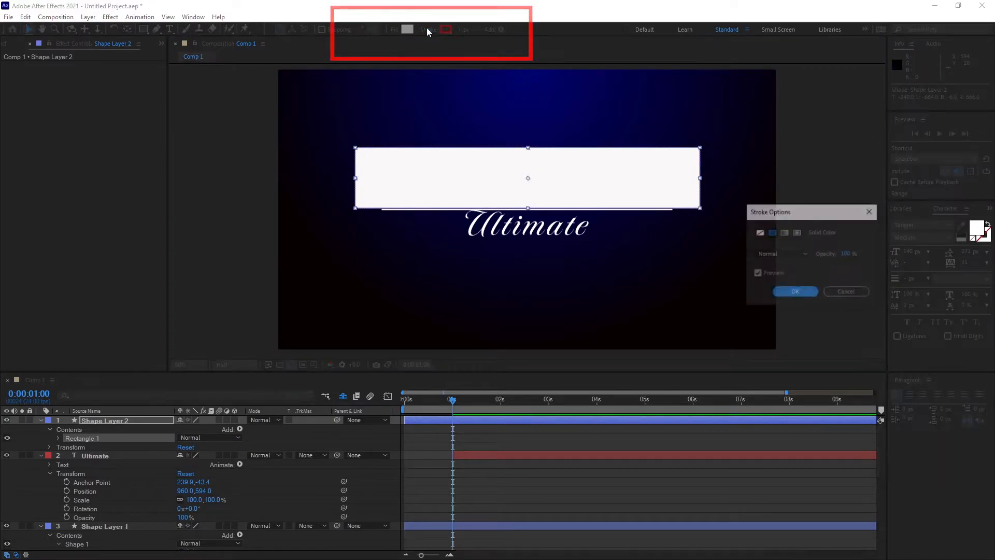
{"action": "left_click", "coordinate": [759, 232]}
{"action": "left_click", "coordinate": [802, 294]}
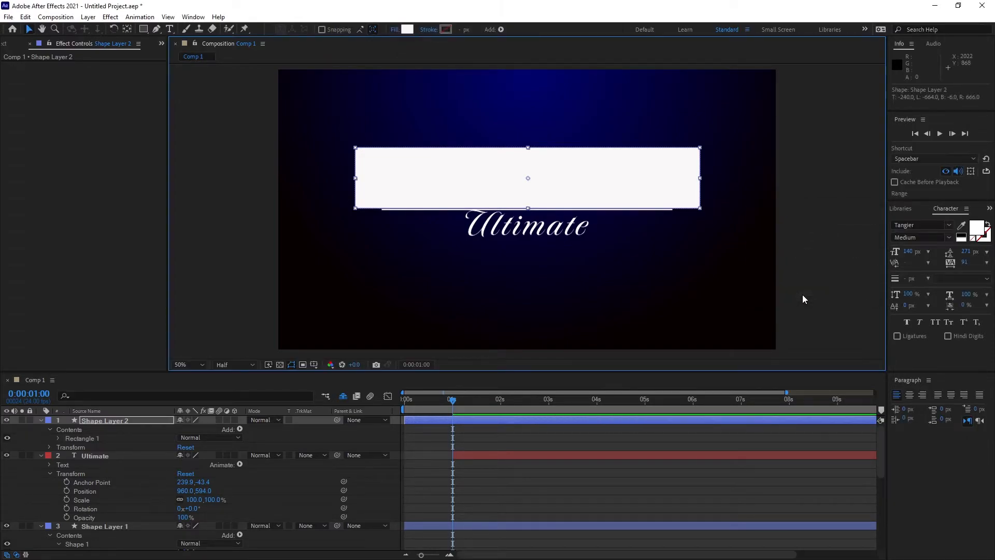
{"action": "left_click", "coordinate": [408, 30]}
{"action": "left_click_drag", "start_coordinate": [388, 340], "coordinate": [345, 348]}
{"action": "left_click", "coordinate": [575, 221]}
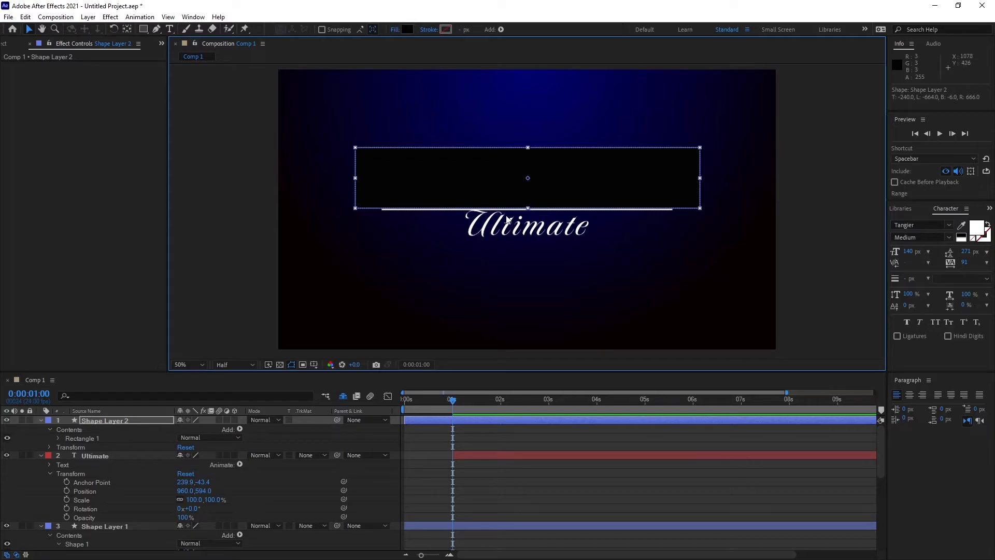
{"action": "left_click", "coordinate": [426, 314]}
Set the "Ultimate" layer's track matte to Alpha Matte "Shape Layer 2".
{"action": "left_click", "coordinate": [95, 457]}
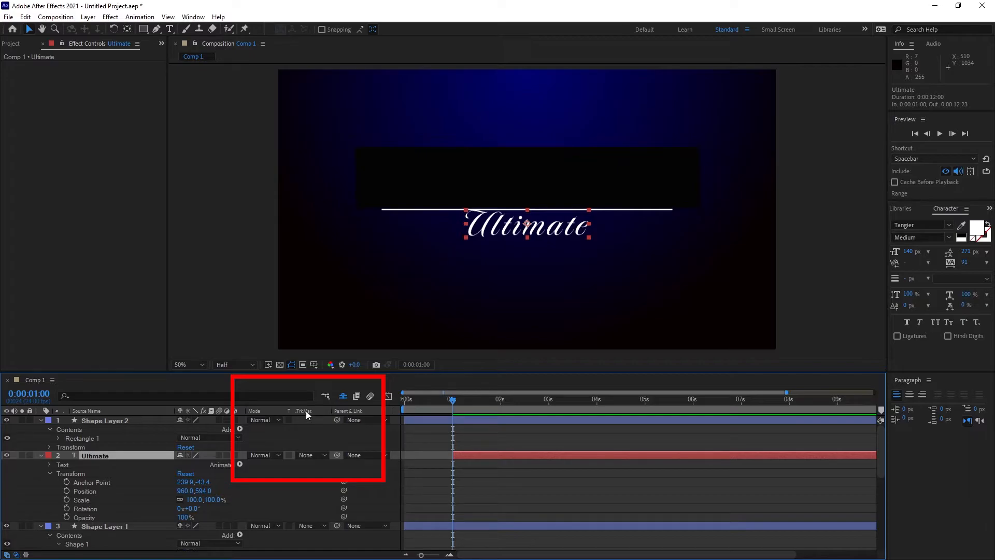
{"action": "left_click", "coordinate": [325, 455]}
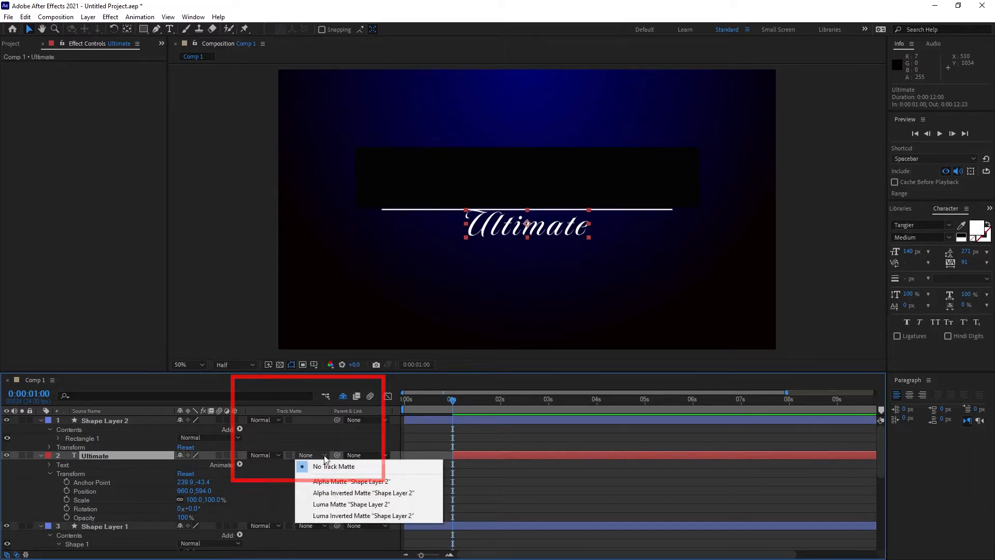
{"action": "left_click", "coordinate": [330, 482]}
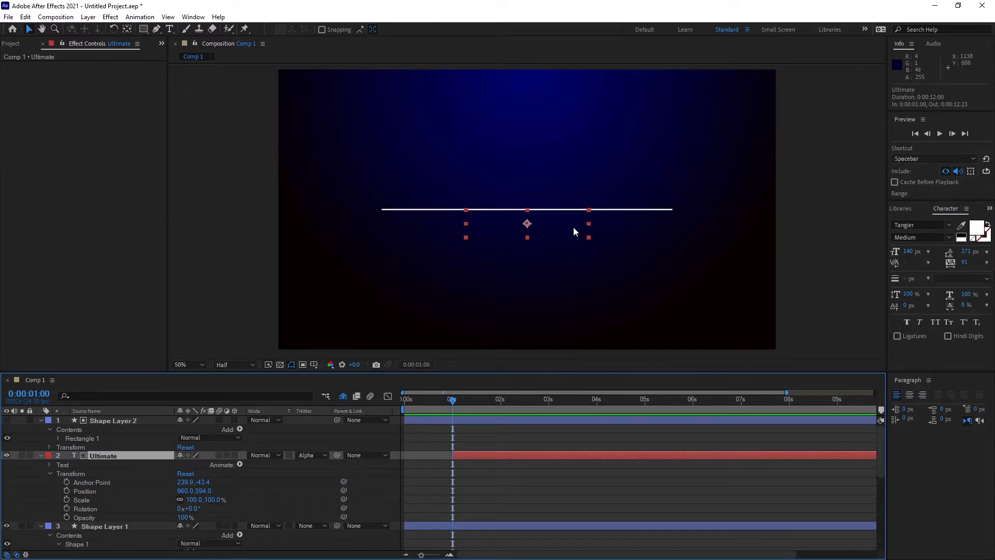
Keyframe the "Ultimate" layer's Position from 960, 594 at 0:00:01:00 to 960, 458 at 0:00:02:00.
{"action": "left_click", "coordinate": [68, 490]}
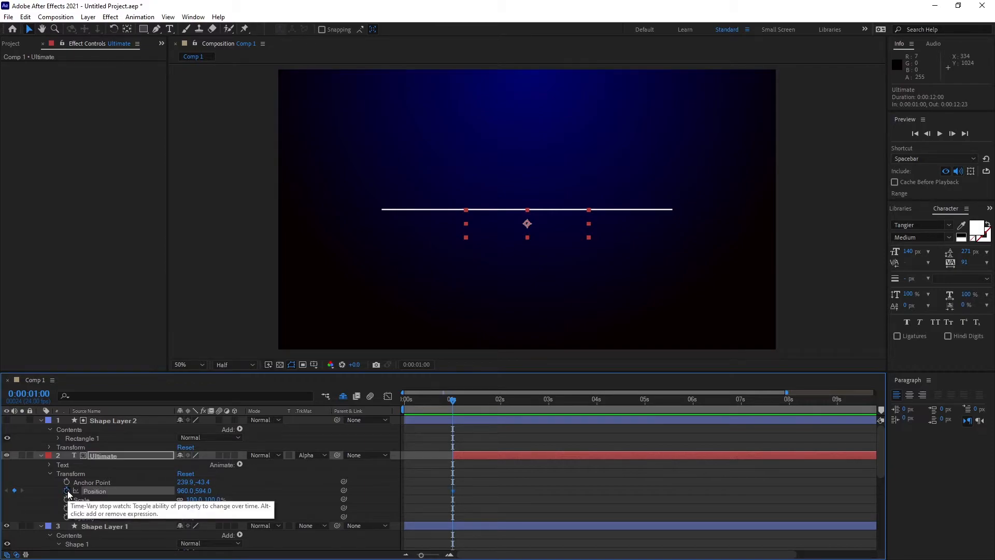
{"action": "left_click", "coordinate": [500, 406]}
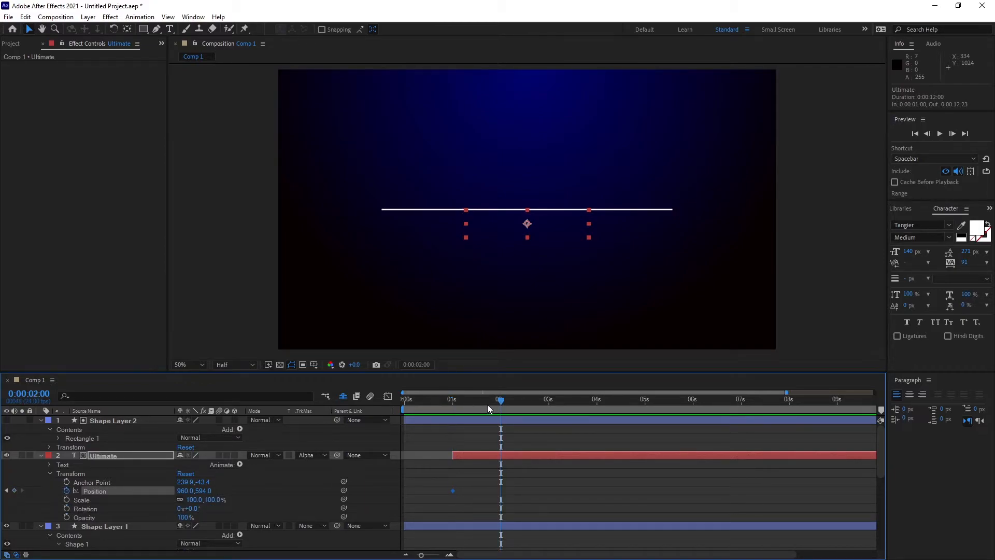
{"action": "left_click_drag", "start_coordinate": [203, 491], "coordinate": [134, 493]}
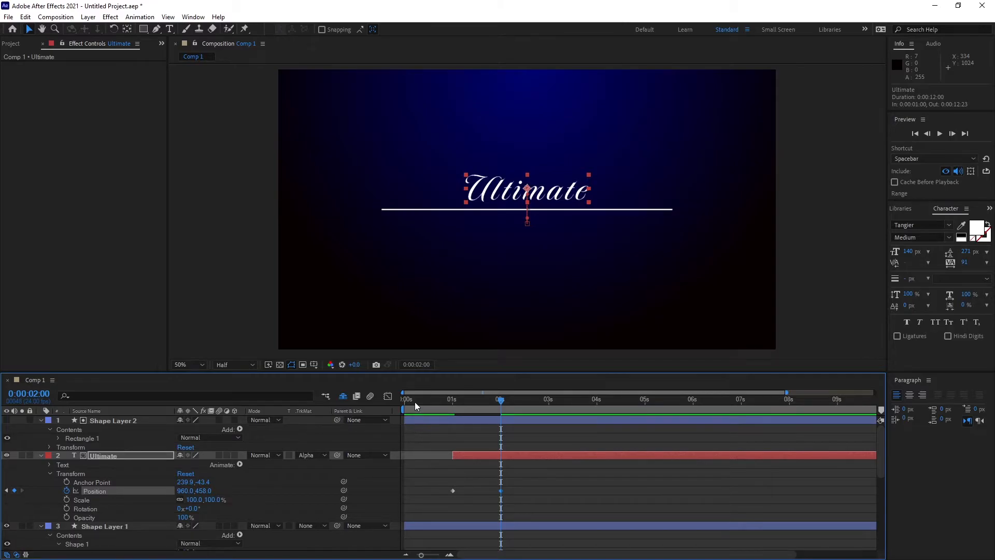
Preview the text reveal animation from 0:00:00:00.
{"action": "left_click", "coordinate": [415, 402]}
{"action": "key", "text": "space"}
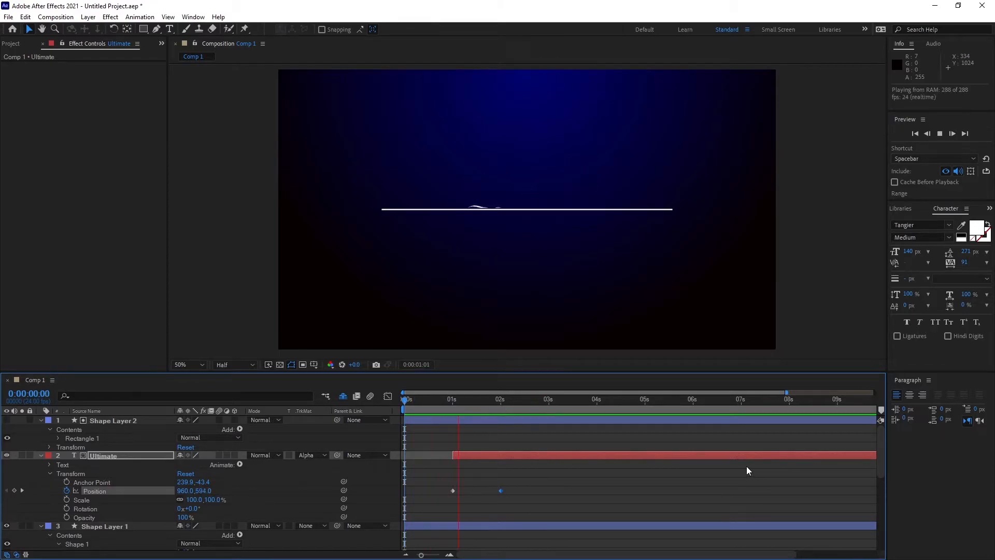
{"action": "key", "text": "space"}
Rename the line's shape layer, Shape Layer 1, as "line".
{"action": "scroll", "coordinate": [615, 468], "scroll_direction": "down", "scroll_amount": 3}
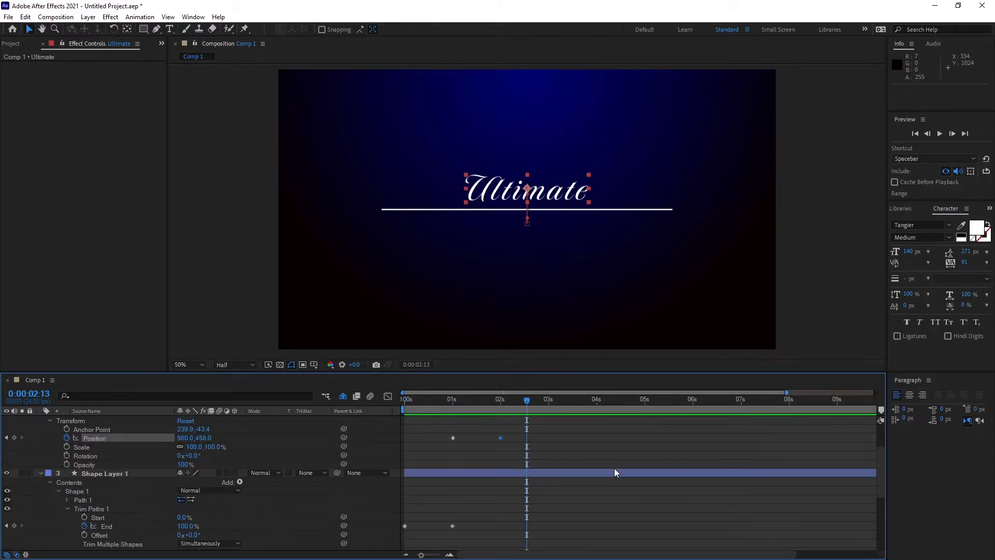
{"action": "left_click", "coordinate": [117, 473]}
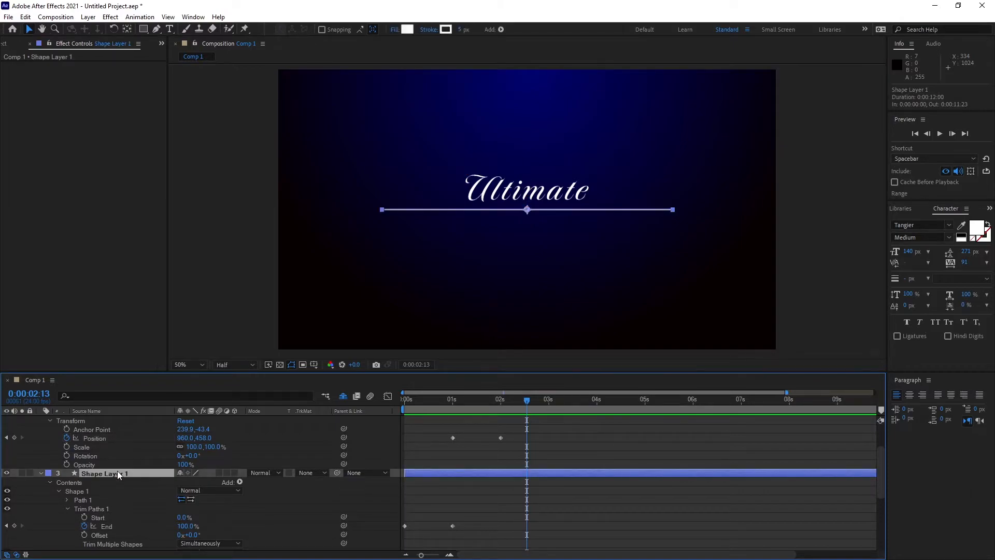
{"action": "key", "text": "Return"}
{"action": "type", "text": "line"}
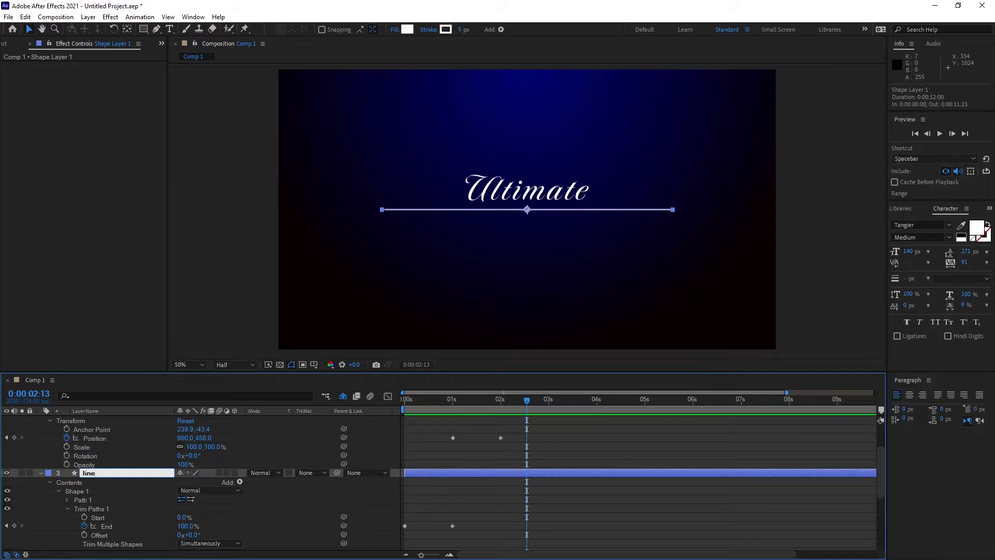
{"action": "key", "text": "Return"}
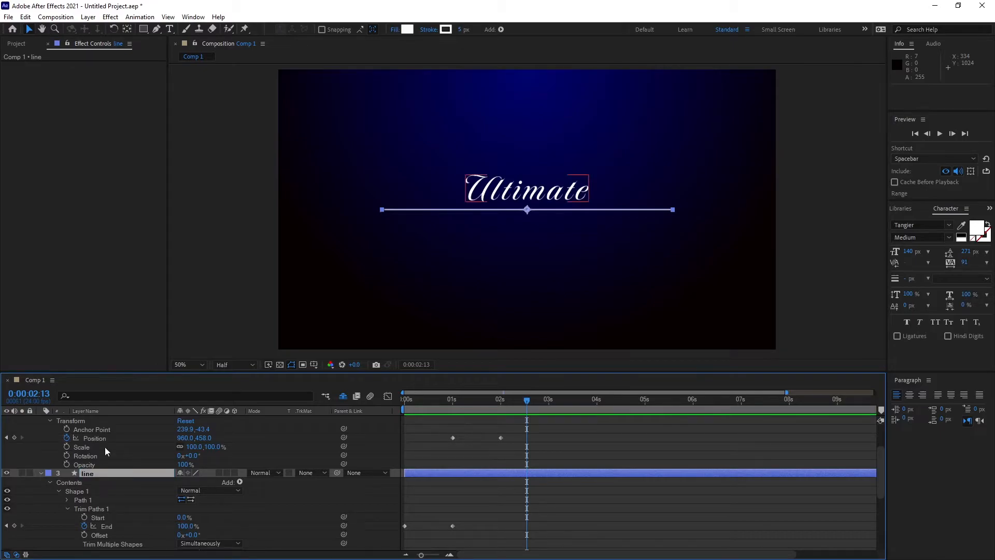
Rename the matte's shape layer, Shape Layer 2, as "matte".
{"action": "scroll", "coordinate": [111, 455], "scroll_direction": "up", "scroll_amount": 1}
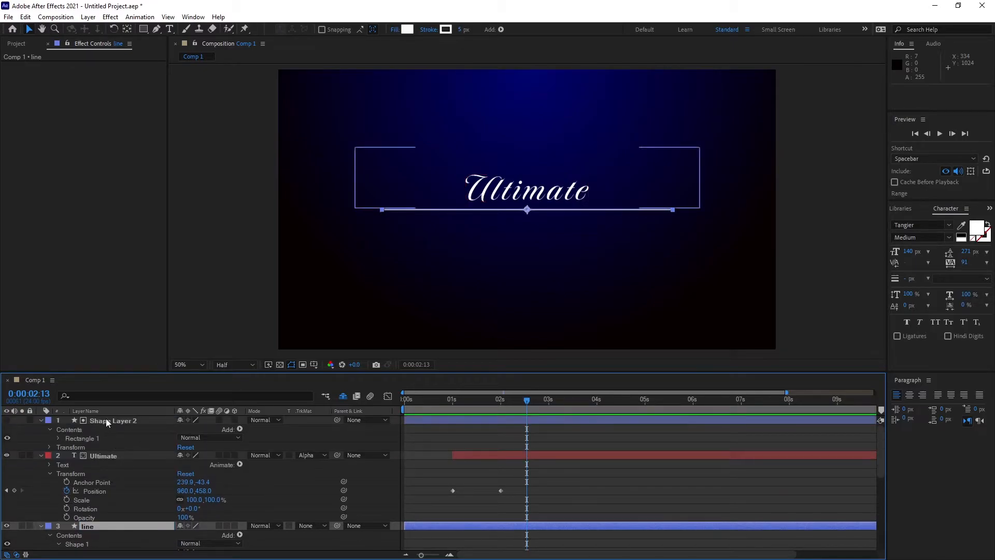
{"action": "left_click", "coordinate": [107, 417]}
{"action": "key", "text": "Return"}
{"action": "type", "text": "matte"}
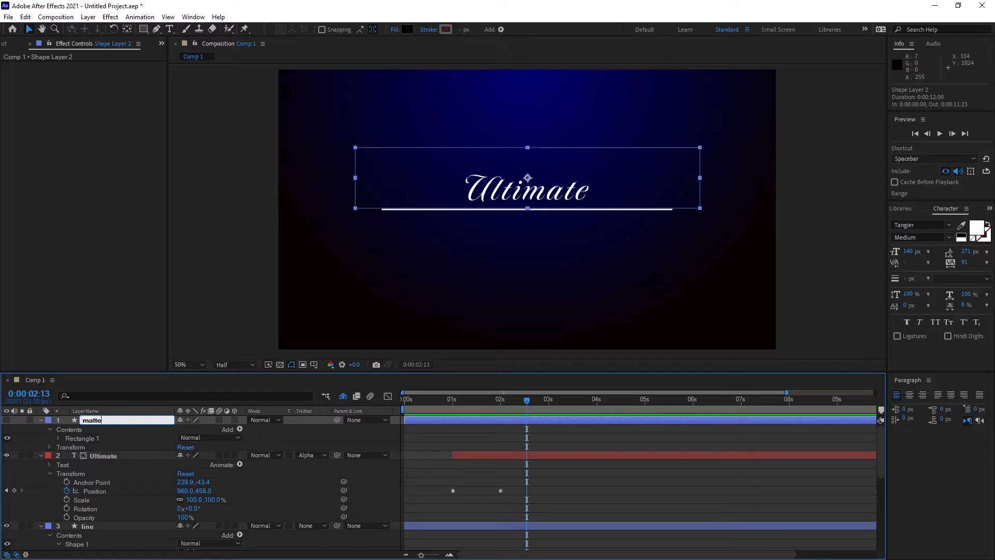
{"action": "key", "text": "Return"}
Apply Easy Ease to the line's Trim Paths End keyframes and the "Ultimate" layer's Position keyframes, and preview the animation.
{"action": "scroll", "coordinate": [281, 456], "scroll_direction": "down", "scroll_amount": 5}
{"action": "scroll", "coordinate": [281, 456], "scroll_direction": "up", "scroll_amount": 3}
{"action": "left_click_drag", "start_coordinate": [472, 518], "coordinate": [403, 532]}
{"action": "left_click_drag", "start_coordinate": [512, 431], "coordinate": [441, 441]}
{"action": "right_click", "coordinate": [453, 440]}
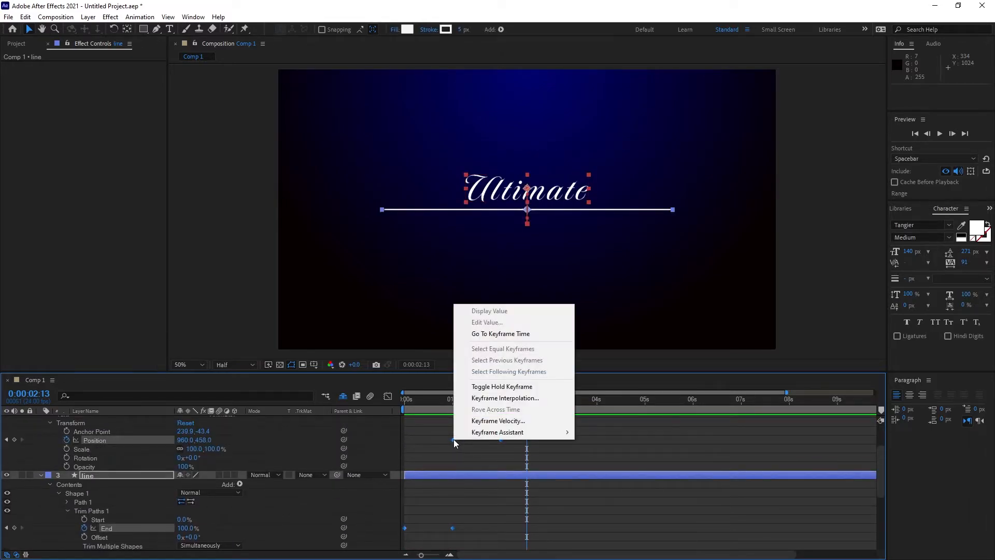
{"action": "left_click", "coordinate": [453, 441]}
{"action": "right_click", "coordinate": [453, 440]}
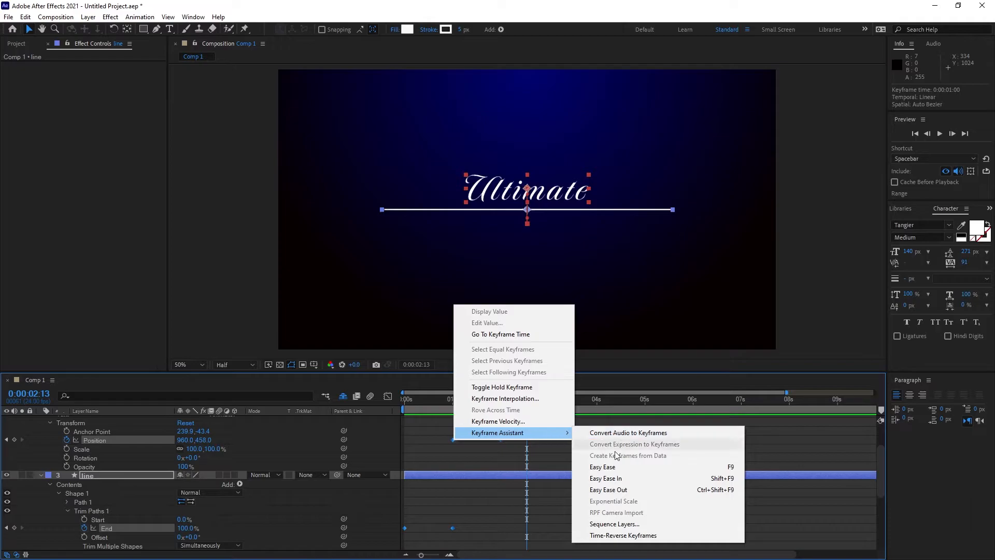
{"action": "left_click", "coordinate": [614, 469]}
{"action": "key", "text": "space"}
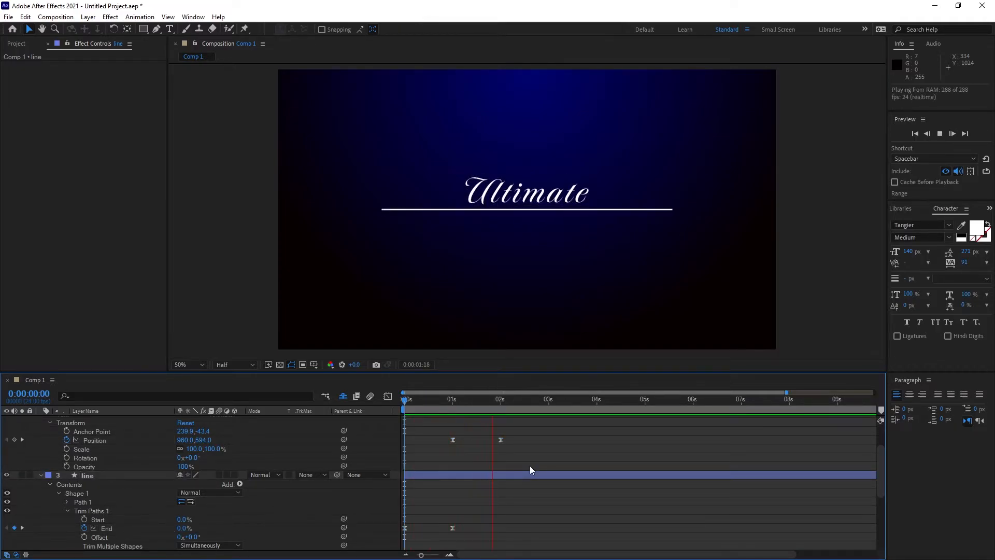
{"action": "left_click", "coordinate": [596, 414]}
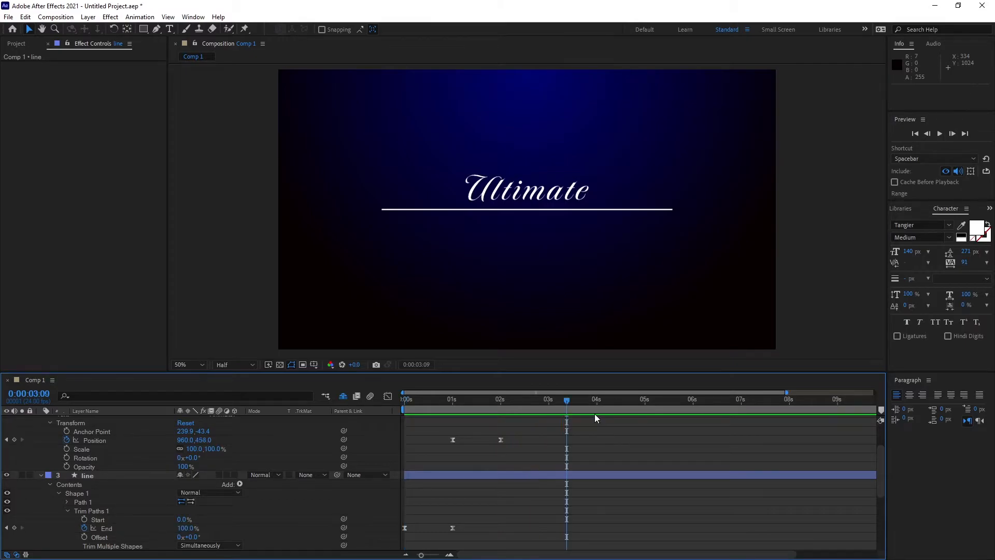
Set the "Ultimate" layer's Position keyframe at 0:00:02:00 to 960, 471.
{"action": "scroll", "coordinate": [570, 437], "scroll_direction": "up", "scroll_amount": 3}
{"action": "left_click", "coordinate": [6, 490]}
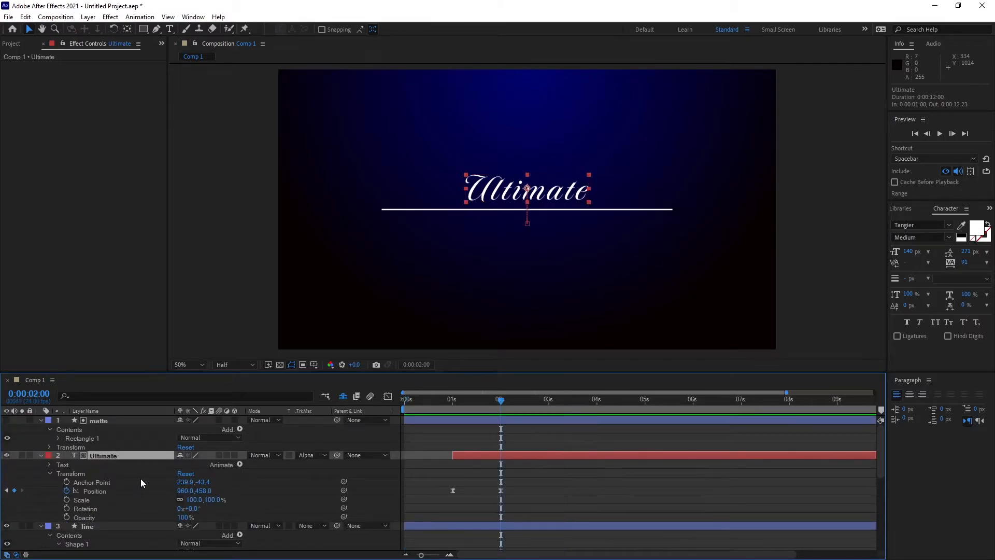
{"action": "left_click_drag", "start_coordinate": [203, 491], "coordinate": [212, 491]}
{"action": "left_click", "coordinate": [515, 434]}
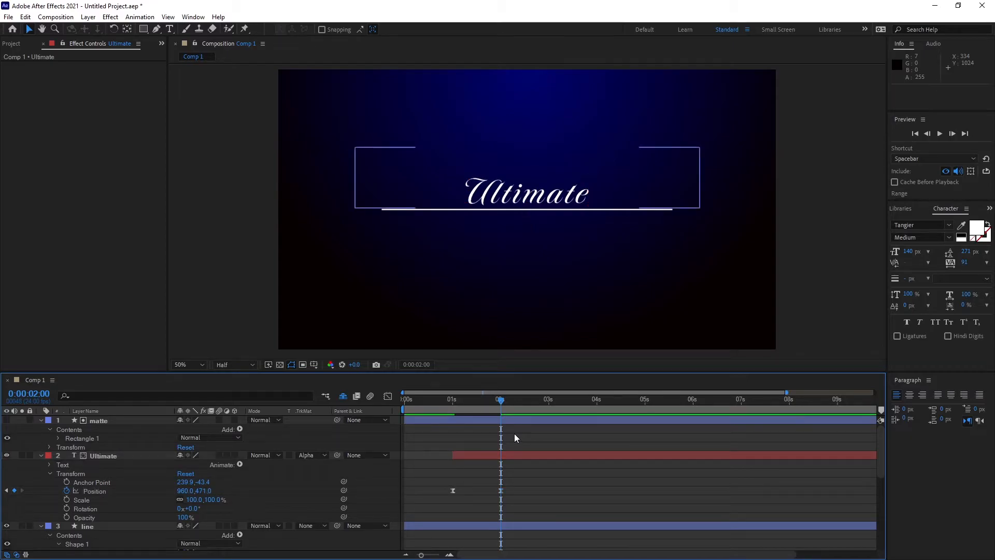
Add a text layer reading "Power" below the line and move it under "Ultimate", at about 756, 658.
{"action": "left_click", "coordinate": [169, 28]}
{"action": "left_click", "coordinate": [487, 240]}
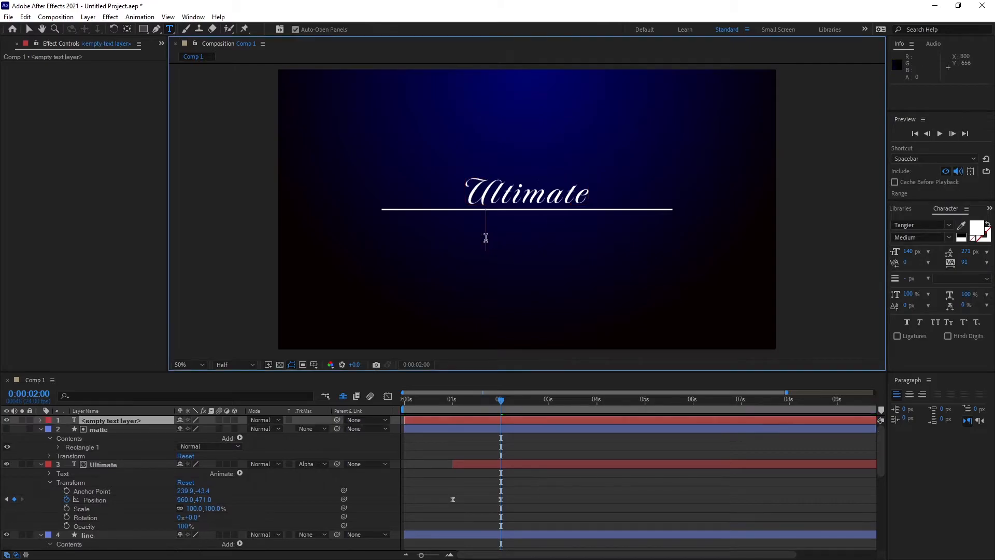
{"action": "type", "text": "Power"}
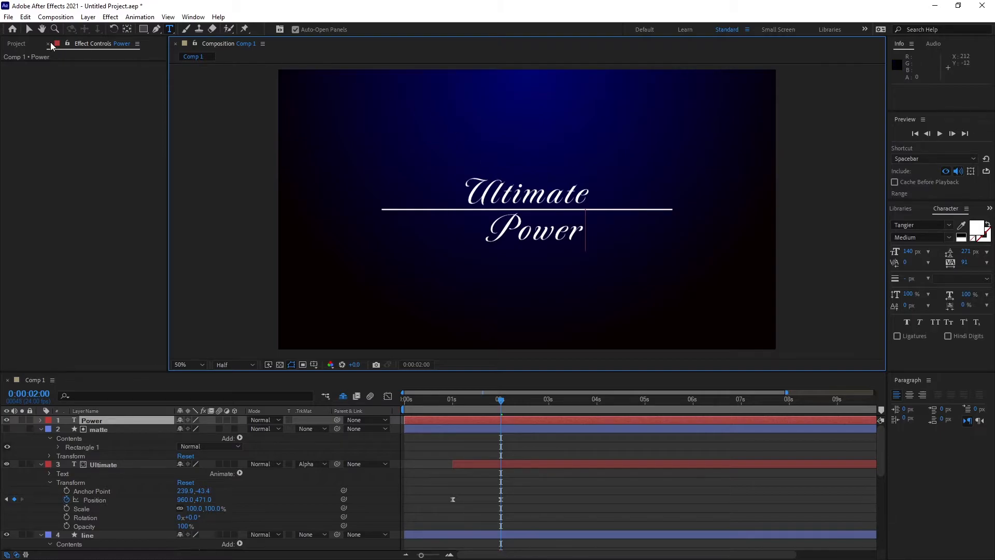
{"action": "left_click", "coordinate": [29, 30]}
{"action": "left_click_drag", "start_coordinate": [538, 235], "coordinate": [527, 236]}
Set the "Power" text to the NanumBarunGothic font in Bold at 81 px.
{"action": "left_click", "coordinate": [950, 226]}
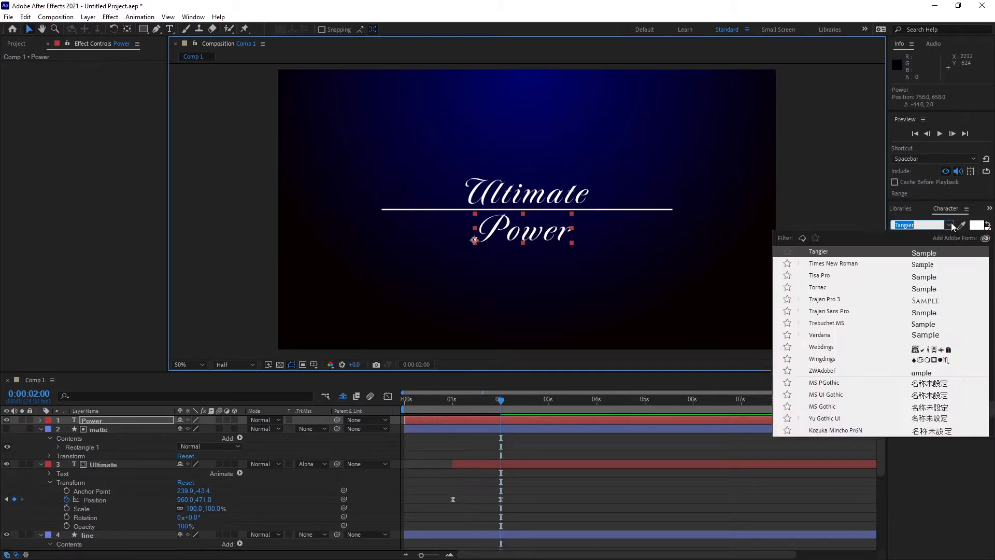
{"action": "scroll", "coordinate": [879, 352], "scroll_direction": "up", "scroll_amount": 10}
{"action": "scroll", "coordinate": [880, 352], "scroll_direction": "down", "scroll_amount": 10}
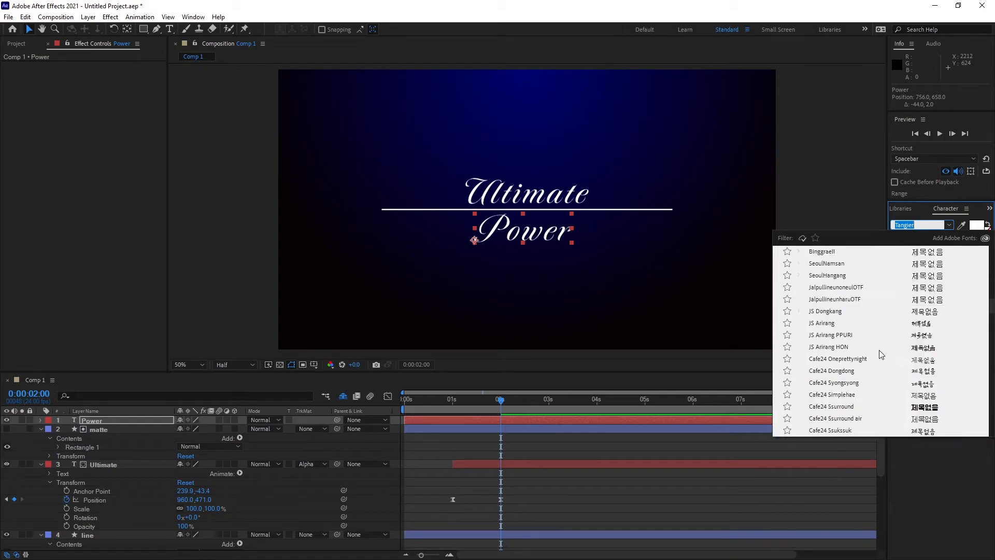
{"action": "left_click", "coordinate": [860, 310]}
{"action": "left_click", "coordinate": [949, 237]}
{"action": "left_click", "coordinate": [914, 282]}
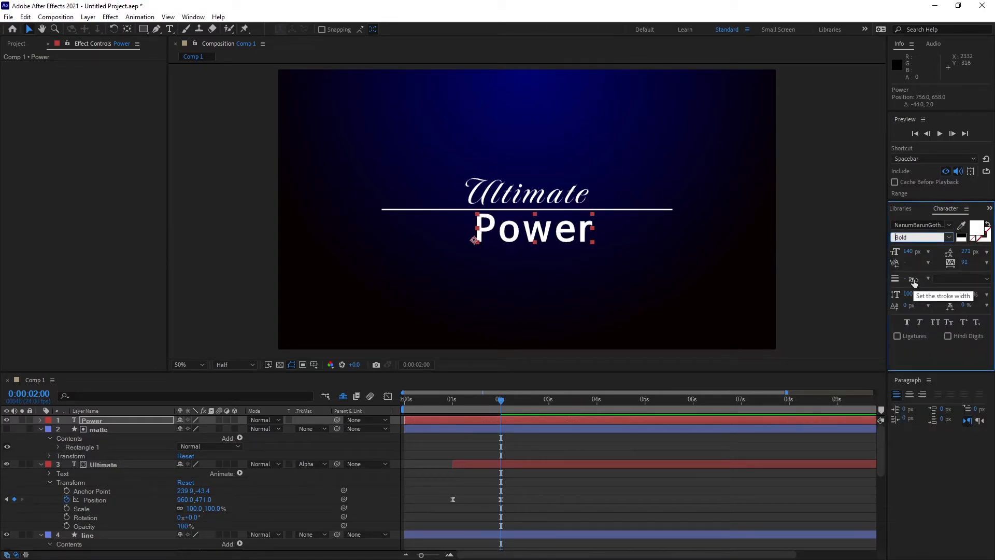
{"action": "mouse_move", "coordinate": [908, 251]}
{"action": "left_mouse_down"}
{"action": "mouse_move", "coordinate": [869, 242]}
{"action": "mouse_move", "coordinate": [901, 251]}
{"action": "left_mouse_up"}
Center the "Power" layer's anchor point on its text and place the layer just below the line at Position 960, 587.
{"action": "left_click", "coordinate": [529, 239]}
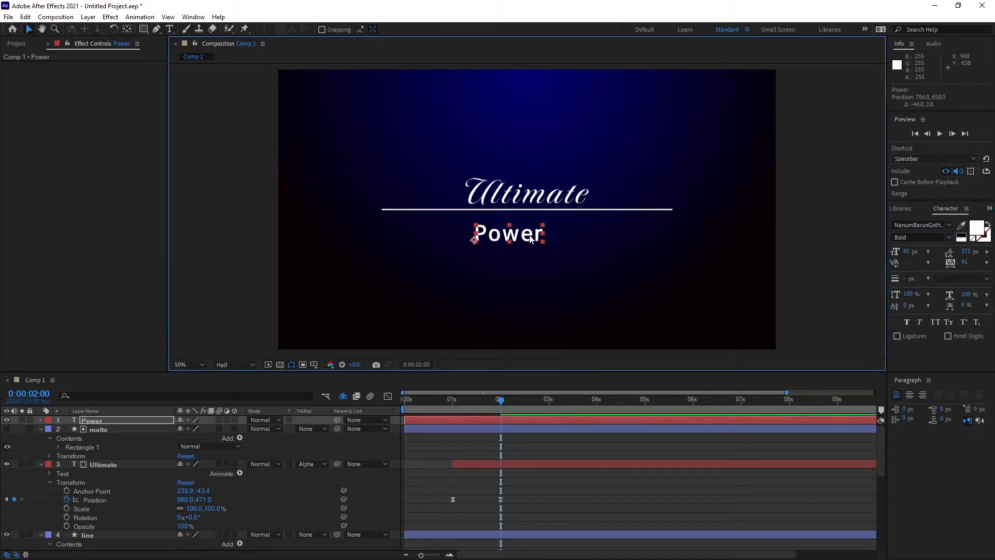
{"action": "key", "text": "ctrl+alt+Home"}
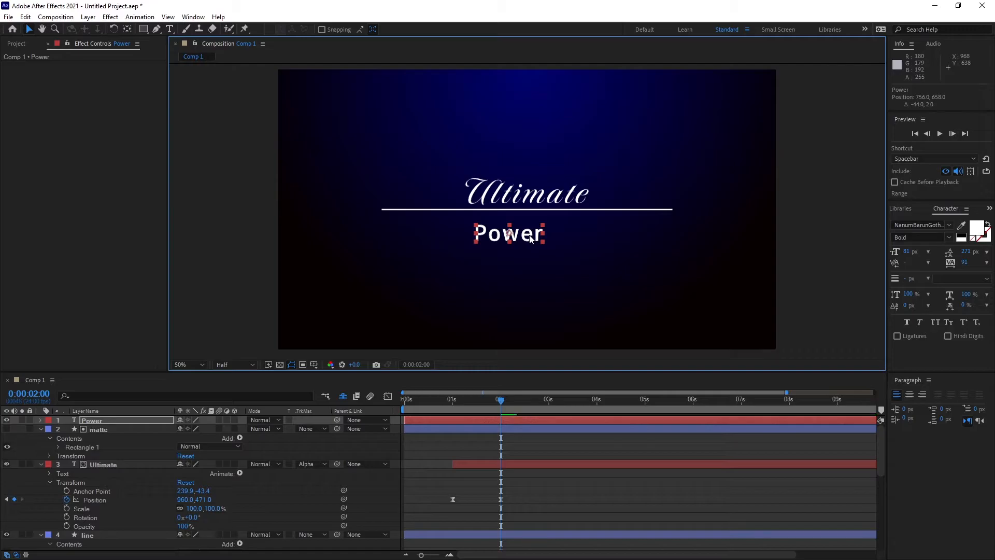
{"action": "key", "text": "ctrl+Home"}
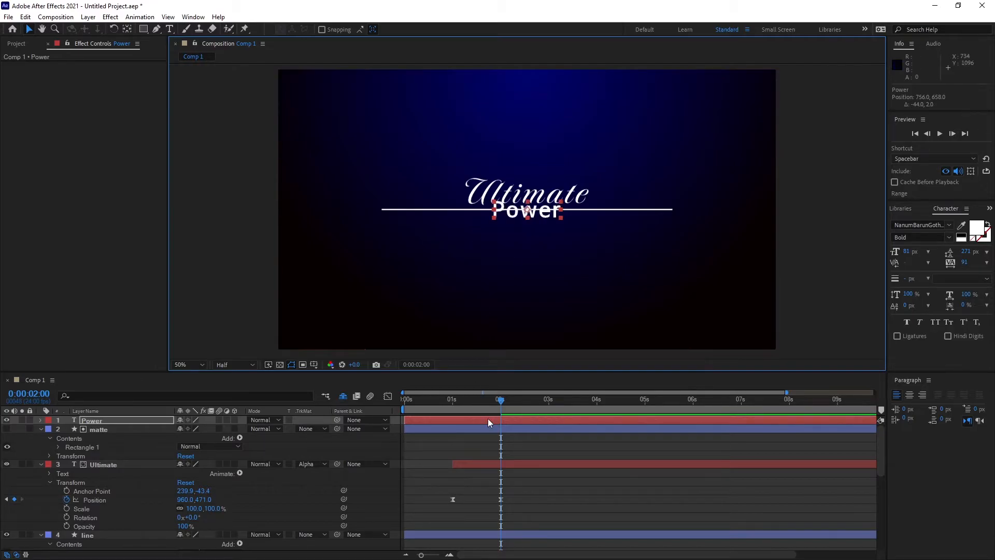
{"action": "key", "text": "p"}
{"action": "left_click_drag", "start_coordinate": [202, 429], "coordinate": [227, 430]}
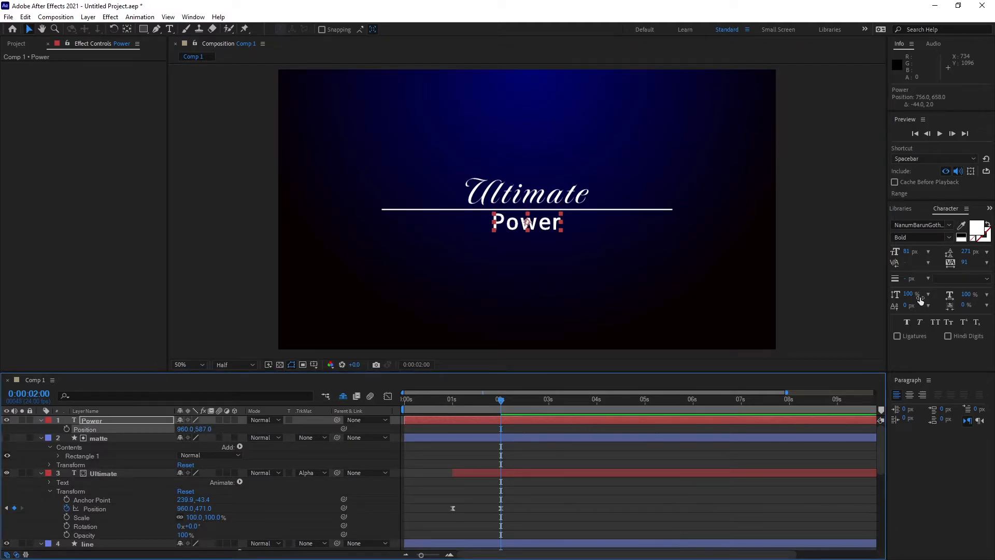
Enlarge the "Power" text to 95 px and place it under the line at Position 960, 595.
{"action": "left_click", "coordinate": [910, 253]}
{"action": "left_click_drag", "start_coordinate": [910, 253], "coordinate": [918, 253]}
{"action": "key", "text": "ctrl+Home"}
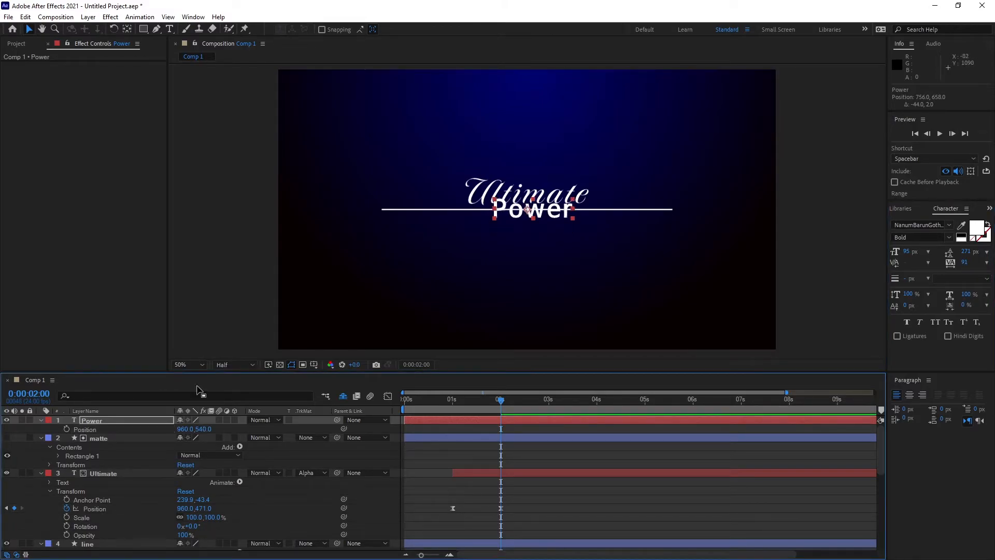
{"action": "left_click_drag", "start_coordinate": [204, 430], "coordinate": [233, 429]}
Move the "Power" layer's in point to 0:00:02:00.
{"action": "left_click_drag", "start_coordinate": [476, 446], "coordinate": [501, 459]}
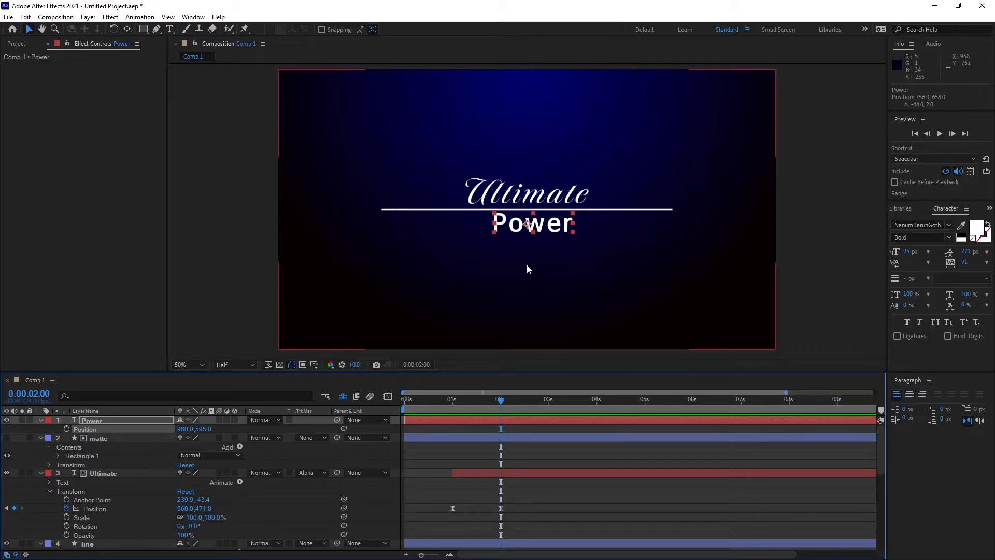
{"action": "left_click", "coordinate": [474, 418]}
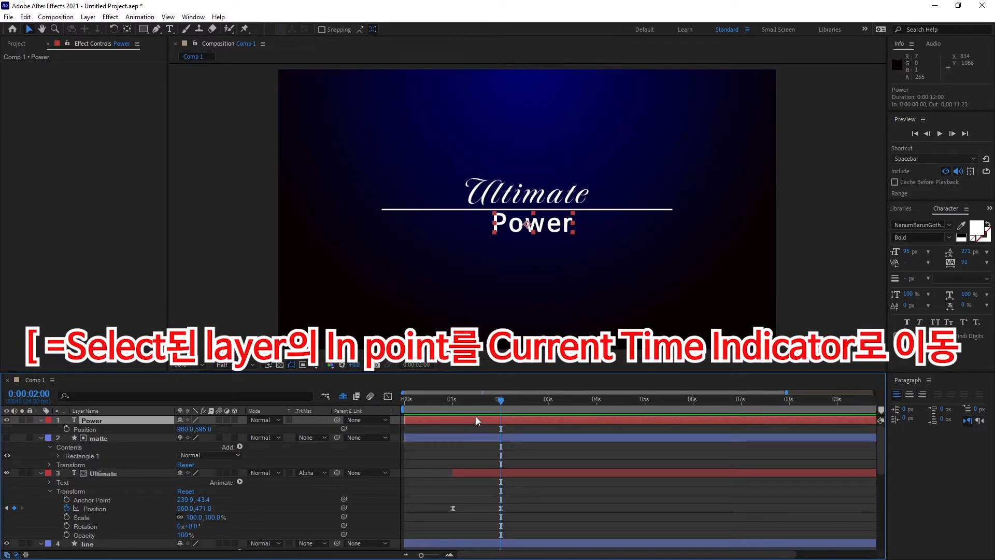
{"action": "key", "text": "bracketleft"}
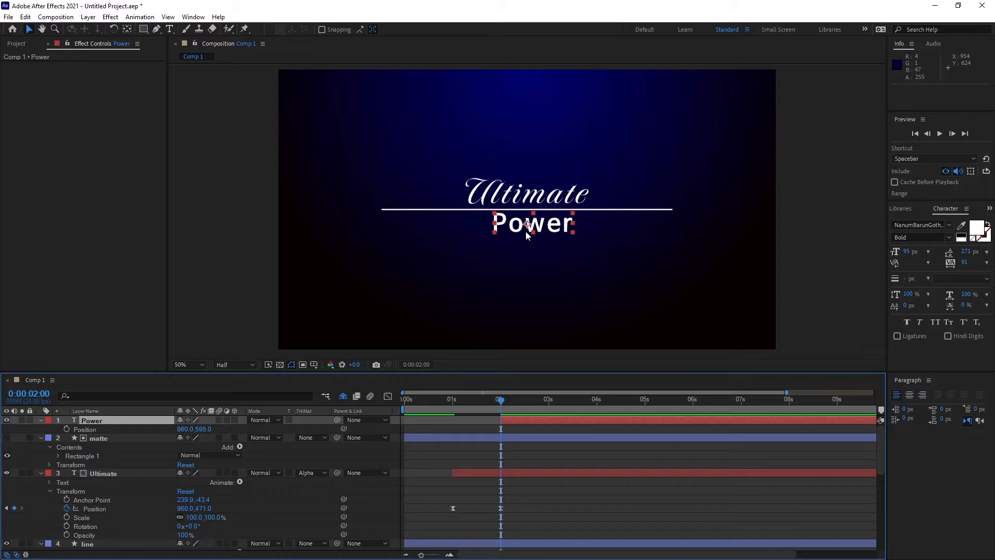
Clear the "grad" filter from the effects and presets and list the 3D Text animation presets with readable names.
{"action": "left_click", "coordinate": [195, 18]}
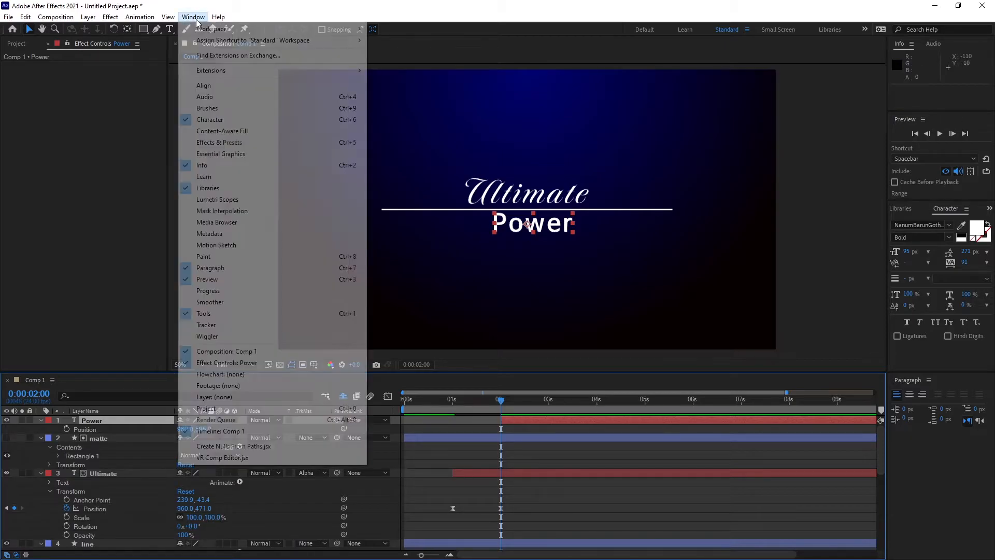
{"action": "left_click", "coordinate": [231, 145]}
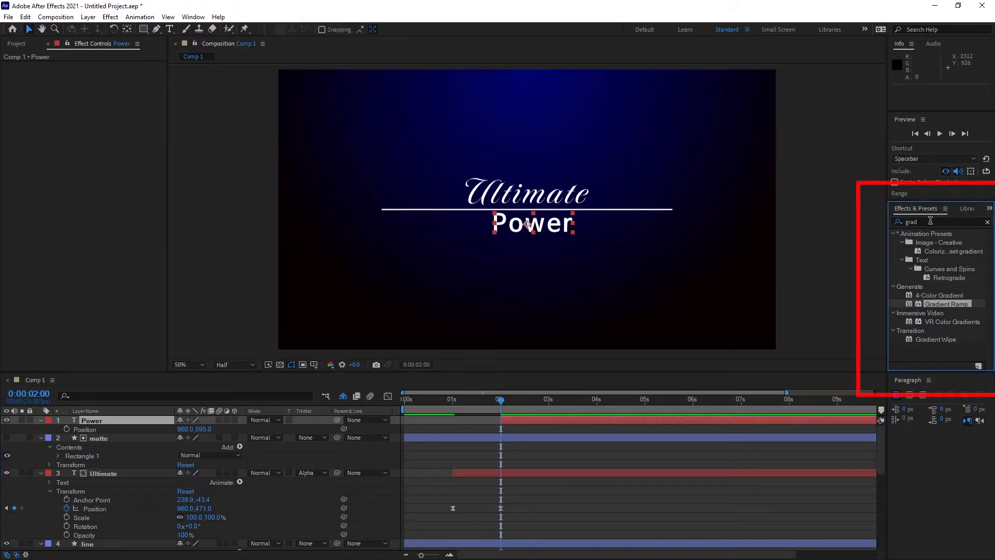
{"action": "left_click_drag", "start_coordinate": [931, 221], "coordinate": [904, 247]}
{"action": "key", "text": "BackSpace"}
{"action": "left_click", "coordinate": [895, 235]}
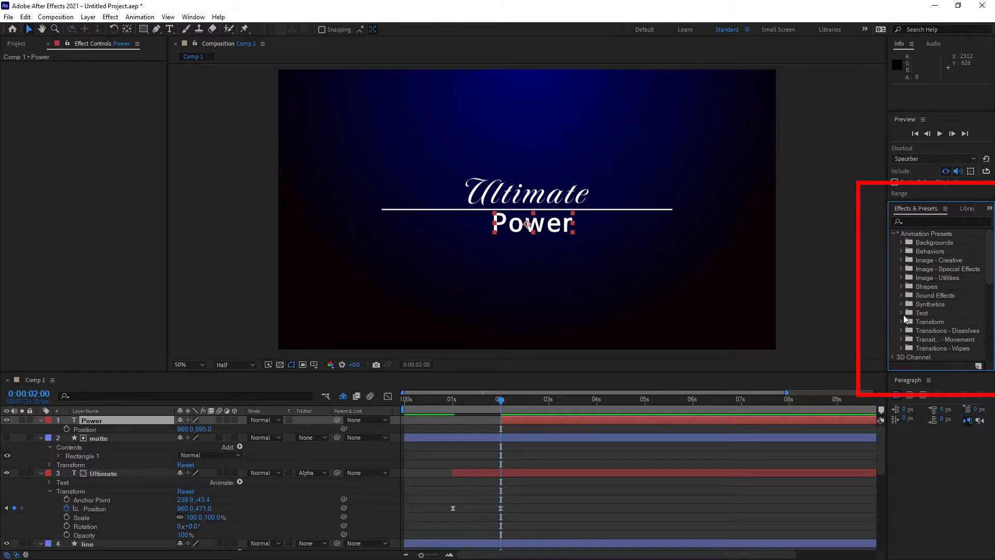
{"action": "left_click", "coordinate": [902, 314]}
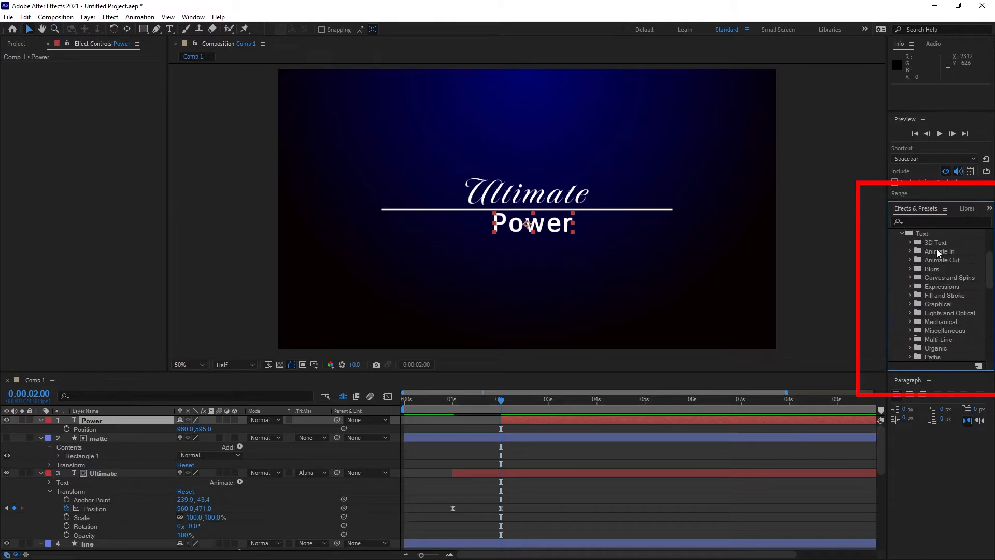
{"action": "left_click", "coordinate": [910, 243]}
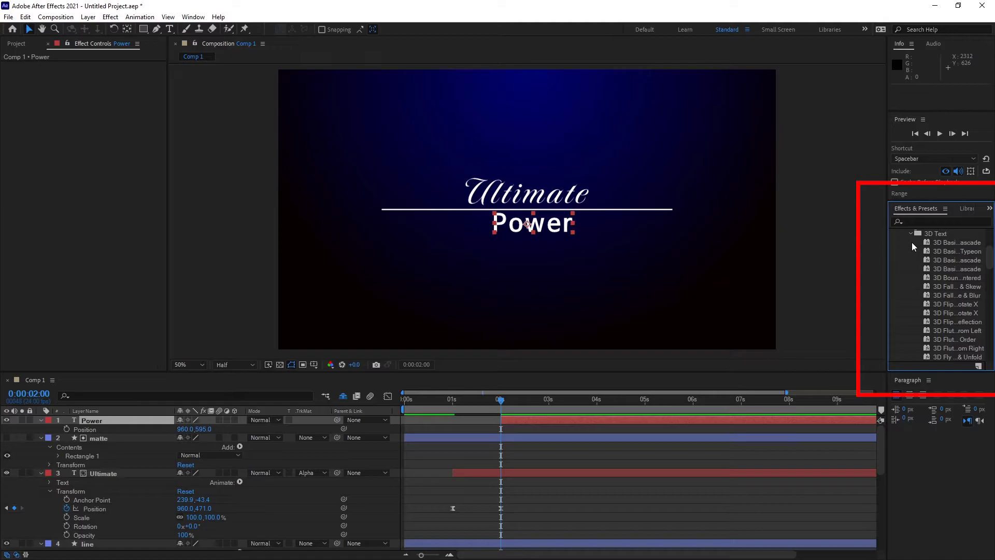
{"action": "left_click_drag", "start_coordinate": [888, 263], "coordinate": [829, 263]}
Apply the 3D Basic Rotate Y Cascade preset to the "Power" layer at 0:00:02:00 and preview the composition from the start.
{"action": "double_click", "coordinate": [892, 260]}
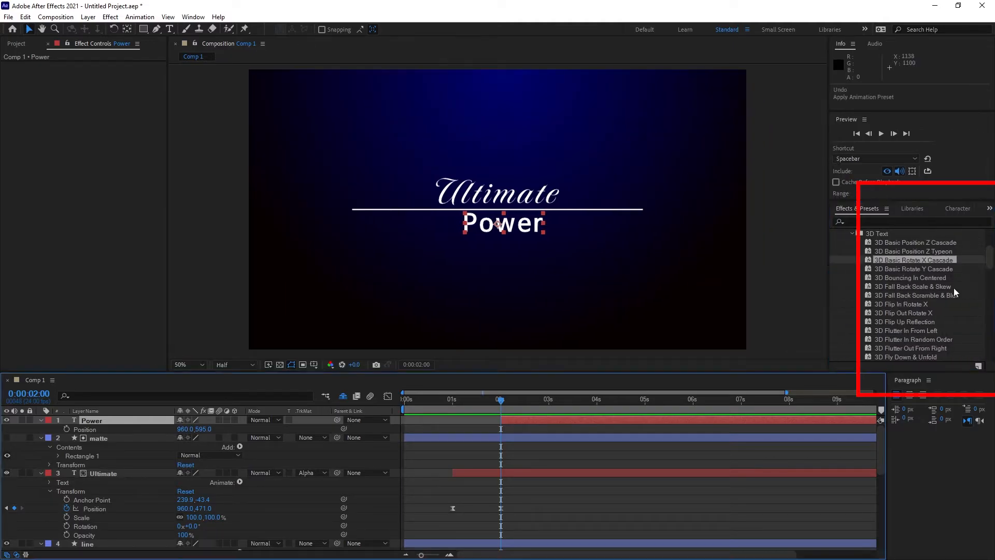
{"action": "double_click", "coordinate": [869, 270]}
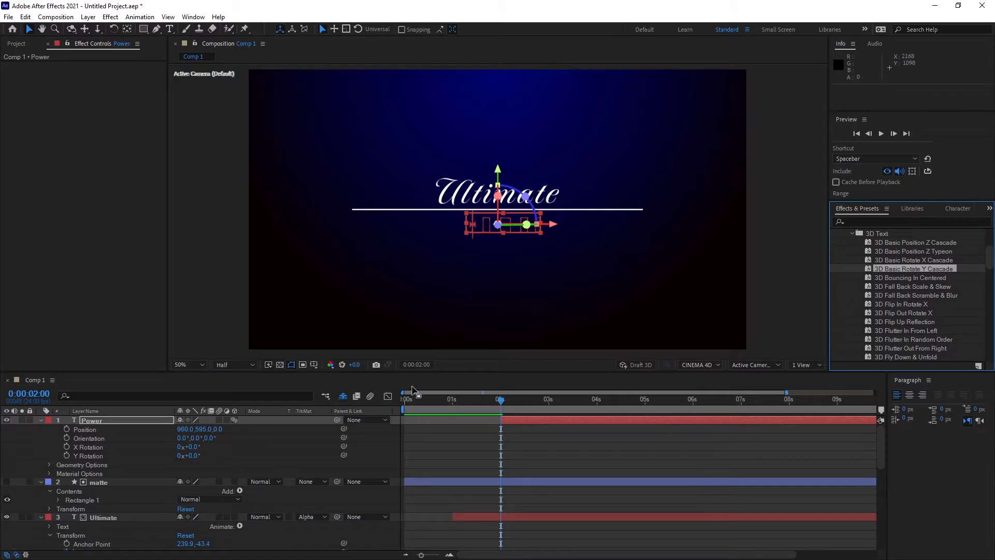
{"action": "left_click_drag", "start_coordinate": [414, 402], "coordinate": [362, 419]}
{"action": "key", "text": "space"}
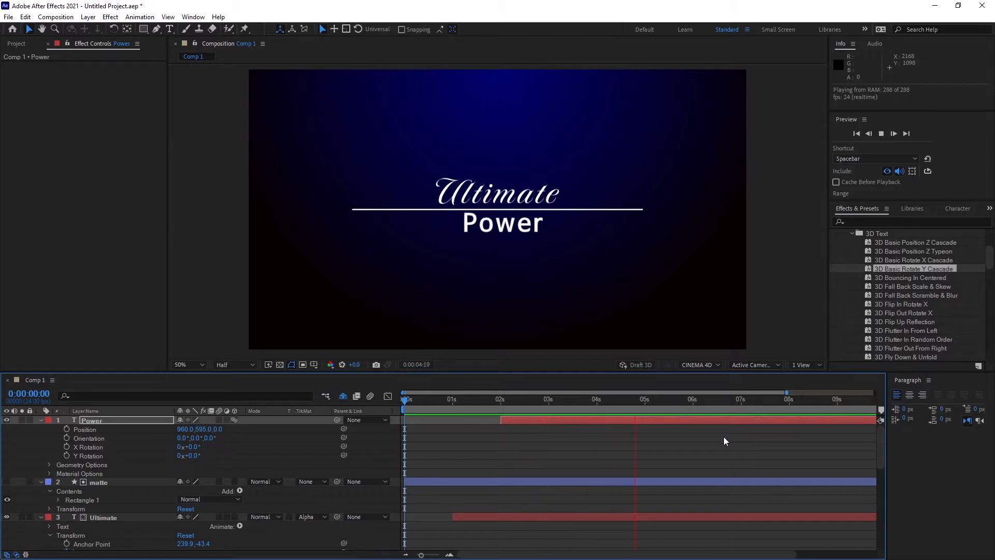
{"action": "key", "text": "space"}
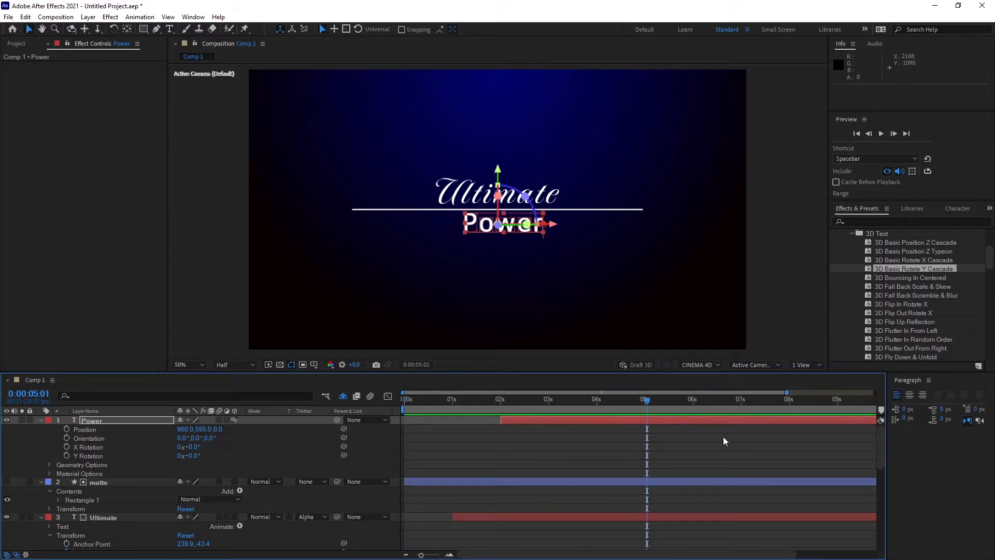
Shift the line shape horizontally through its Shape 1 transform position so it starts beneath the beginning of "Ultimate".
{"action": "left_click", "coordinate": [613, 443]}
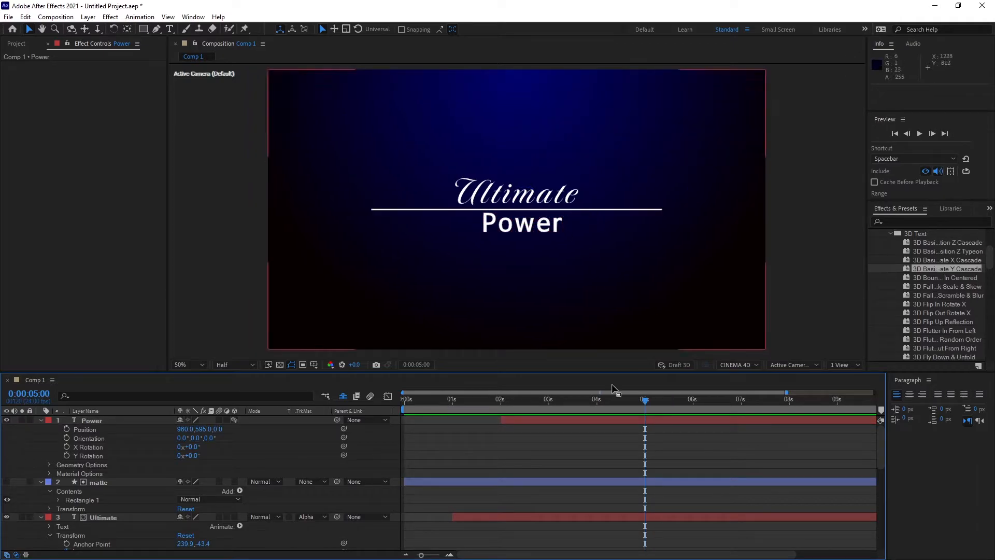
{"action": "scroll", "coordinate": [667, 465], "scroll_direction": "down", "scroll_amount": 8}
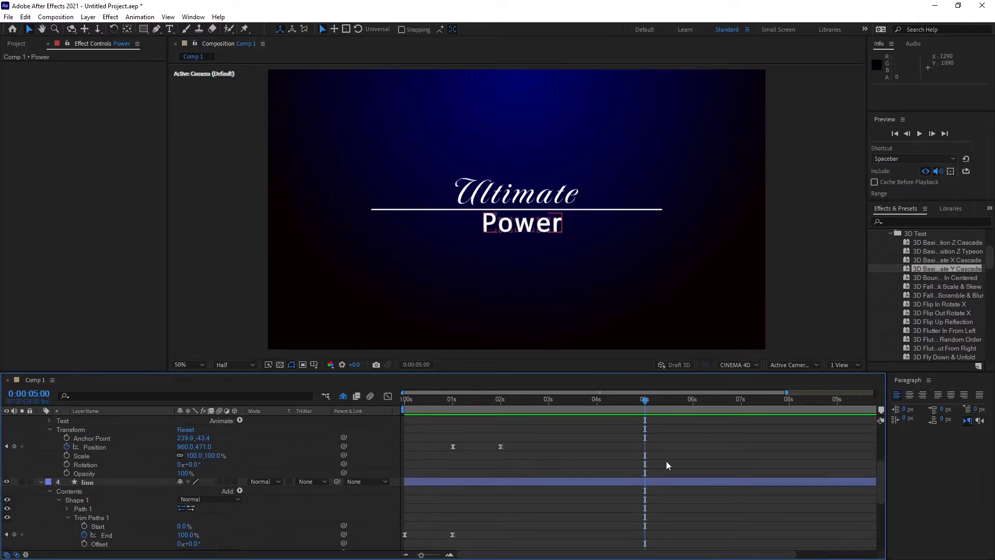
{"action": "scroll", "coordinate": [667, 462], "scroll_direction": "up", "scroll_amount": 3}
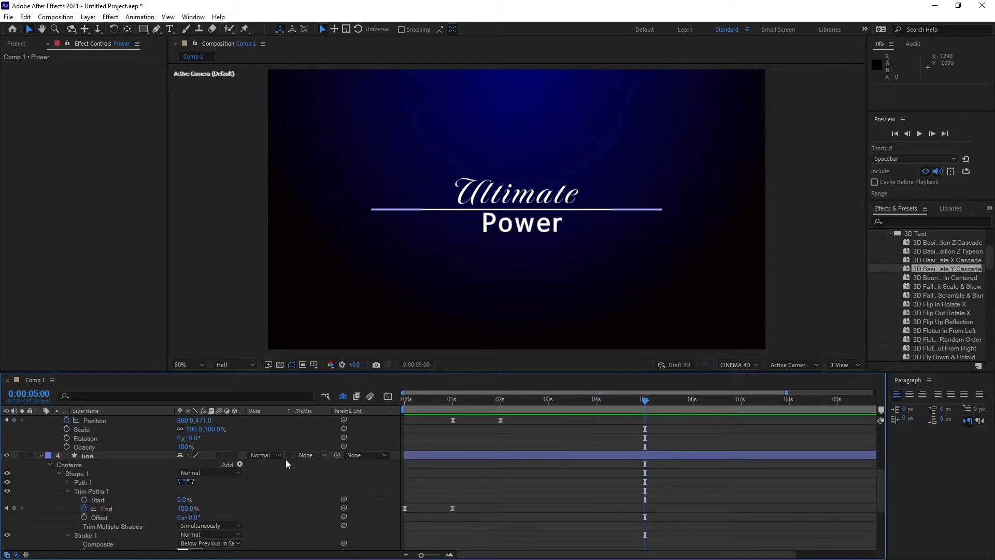
{"action": "left_click", "coordinate": [90, 457]}
{"action": "left_click_drag", "start_coordinate": [560, 403], "coordinate": [613, 416]}
{"action": "scroll", "coordinate": [613, 420], "scroll_direction": "down", "scroll_amount": 4}
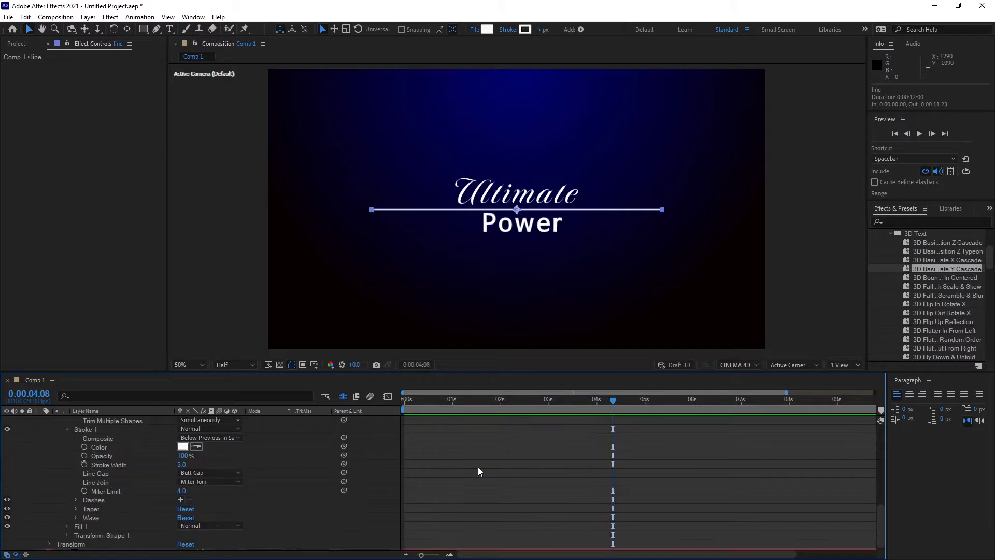
{"action": "left_click", "coordinate": [68, 536]}
{"action": "scroll", "coordinate": [231, 498], "scroll_direction": "down", "scroll_amount": 3}
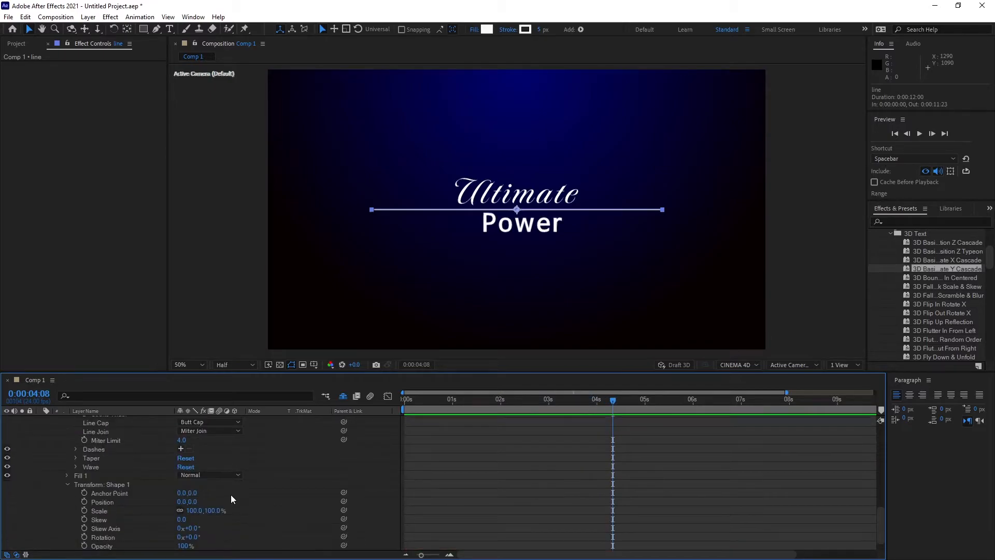
{"action": "mouse_move", "coordinate": [182, 483]}
{"action": "left_mouse_down"}
{"action": "mouse_move", "coordinate": [366, 485]}
{"action": "mouse_move", "coordinate": [338, 485]}
{"action": "left_mouse_up"}
Try a Trim Paths End value of 48% on the line at 0:00:04:08 and delete the keyframe it creates.
{"action": "scroll", "coordinate": [434, 508], "scroll_direction": "up", "scroll_amount": 5}
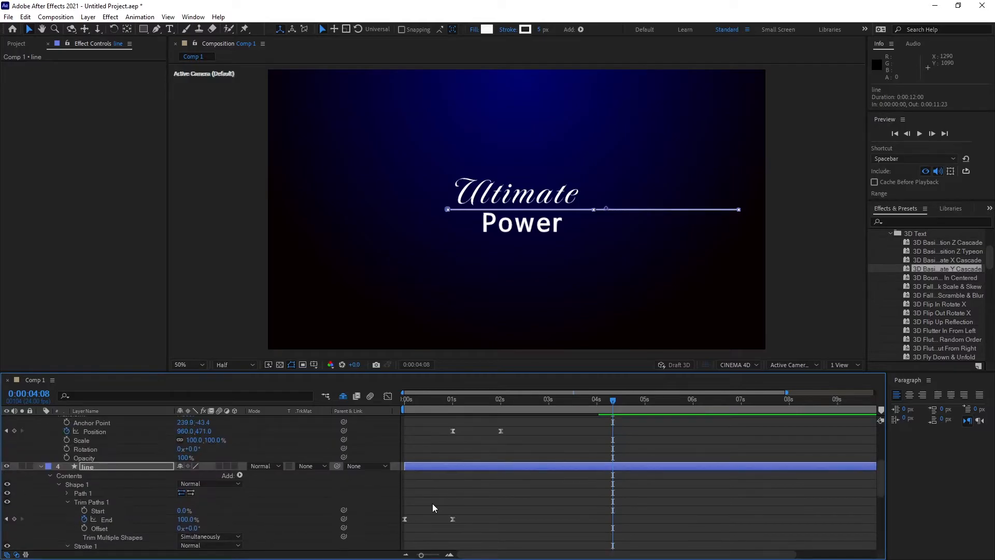
{"action": "scroll", "coordinate": [434, 507], "scroll_direction": "down", "scroll_amount": 3}
{"action": "left_click_drag", "start_coordinate": [184, 466], "coordinate": [152, 463]}
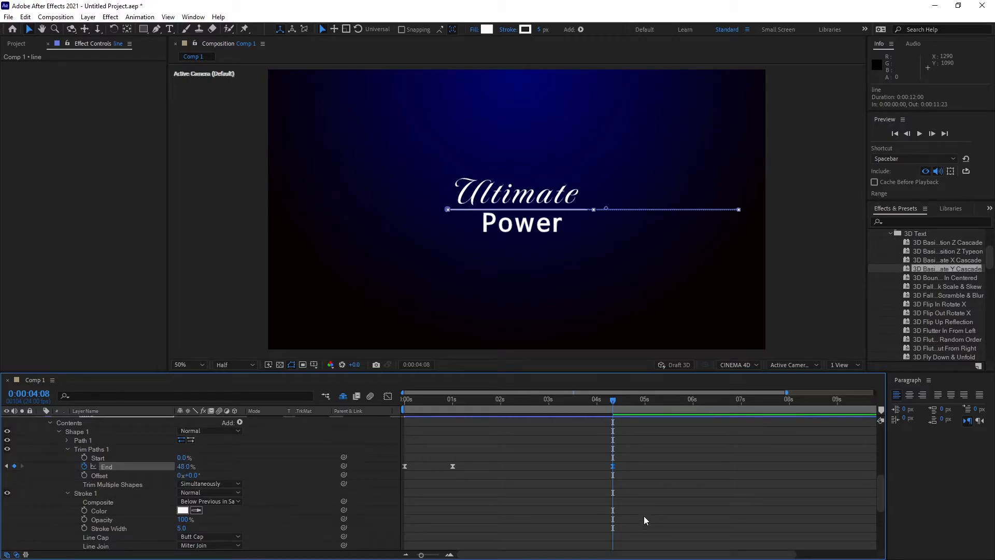
{"action": "mouse_move", "coordinate": [614, 468]}
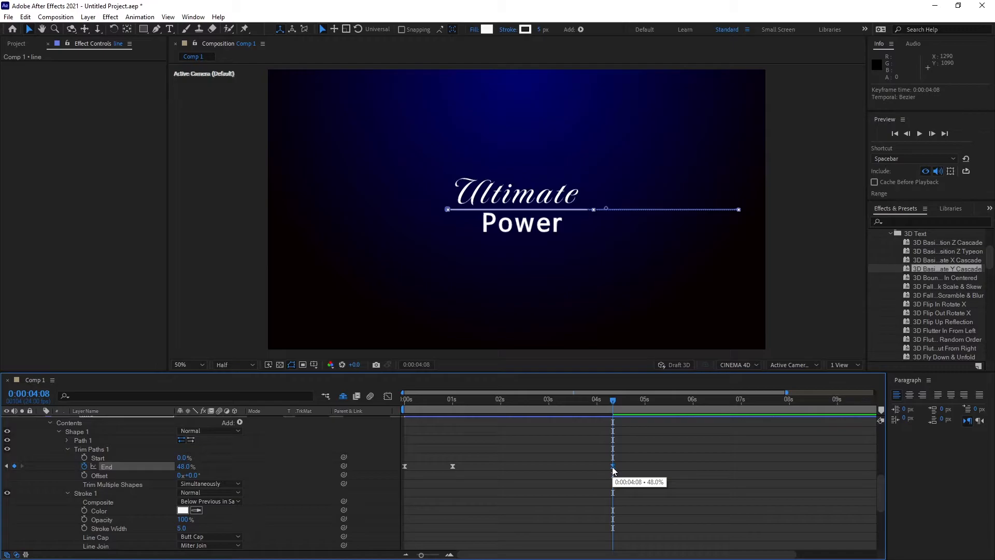
{"action": "key", "text": "Delete"}
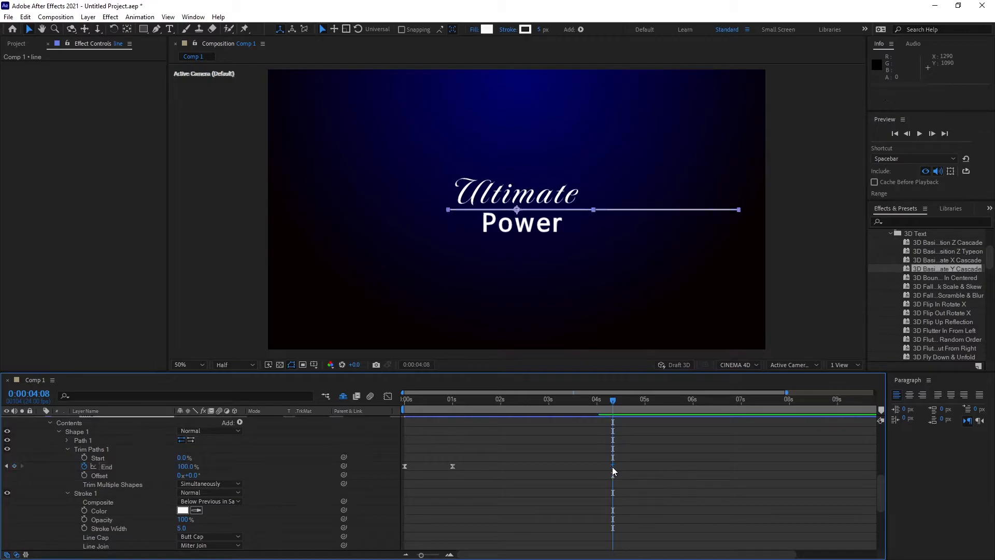
Set the line's Trim Paths End keyframe at 0:00:01:00 to 48%.
{"action": "left_click", "coordinate": [6, 466]}
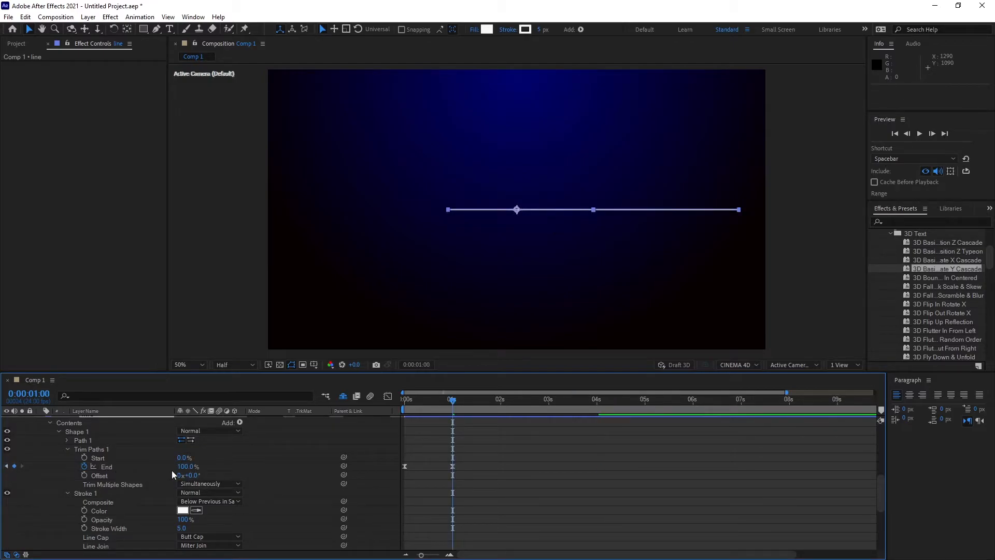
{"action": "left_click", "coordinate": [186, 466]}
{"action": "type", "text": "48"}
{"action": "key", "text": "Return"}
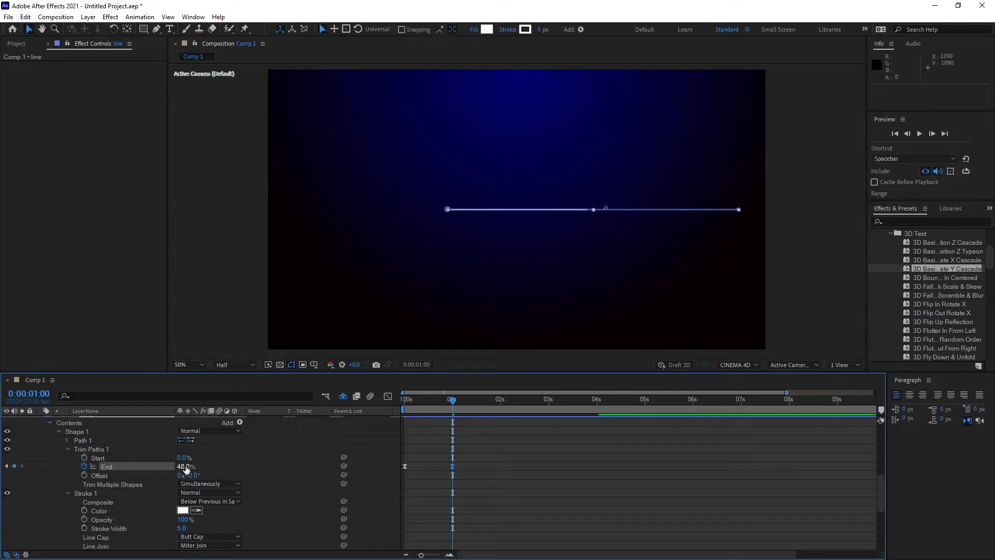
{"action": "left_click", "coordinate": [481, 462]}
Preview the composition from the start to check the shortened line with both text animations.
{"action": "left_click_drag", "start_coordinate": [455, 401], "coordinate": [344, 426]}
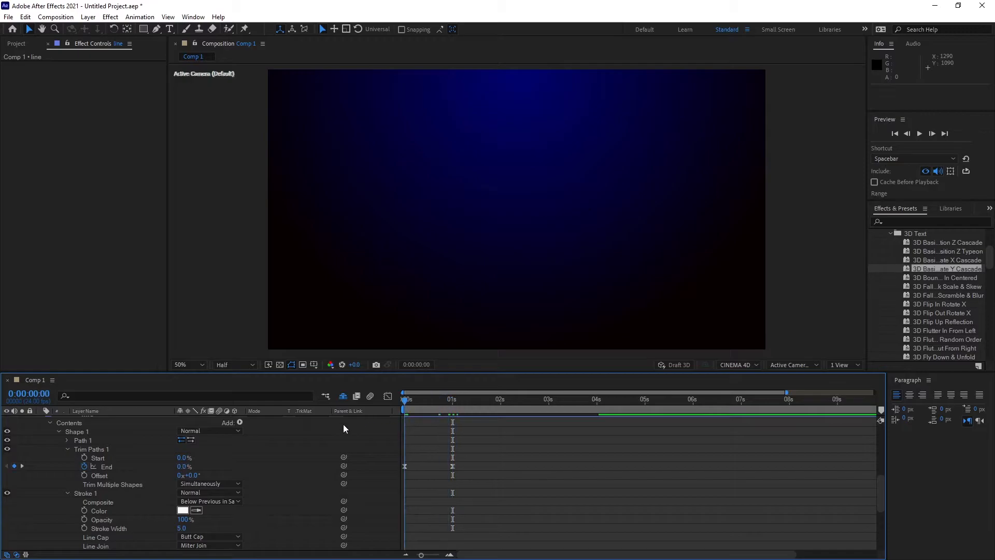
{"action": "key", "text": "space"}
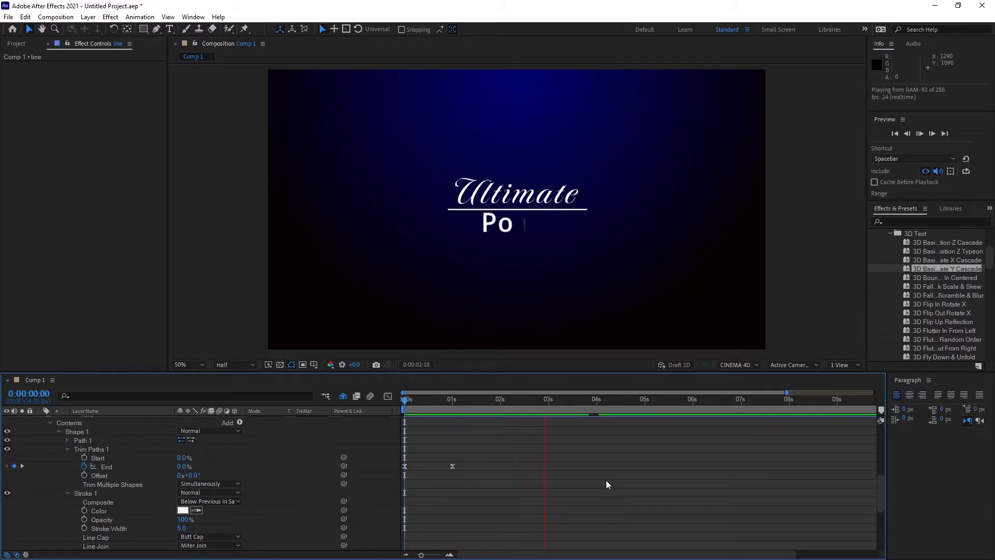
{"action": "key", "text": "space"}
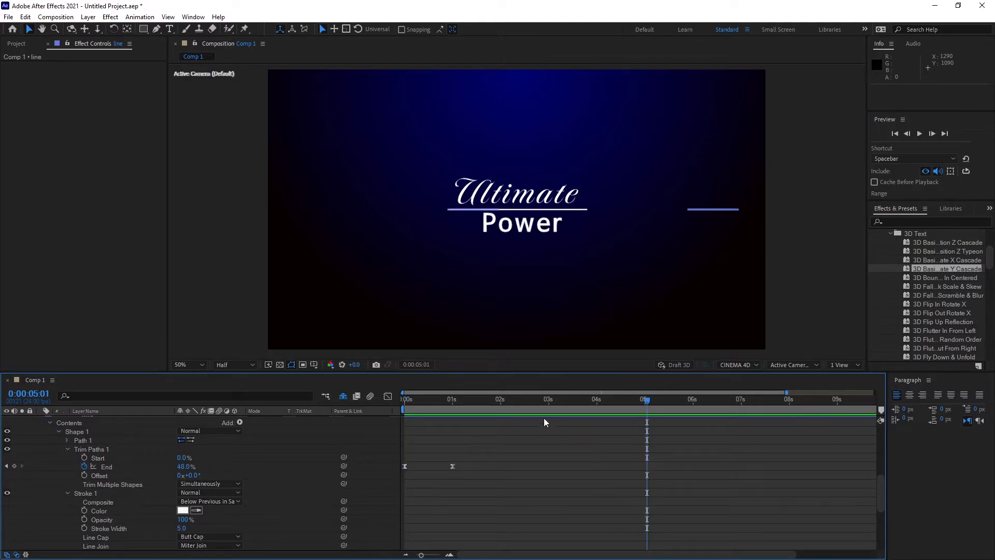
{"action": "key", "text": "Home"}
{"action": "key", "text": "space"}
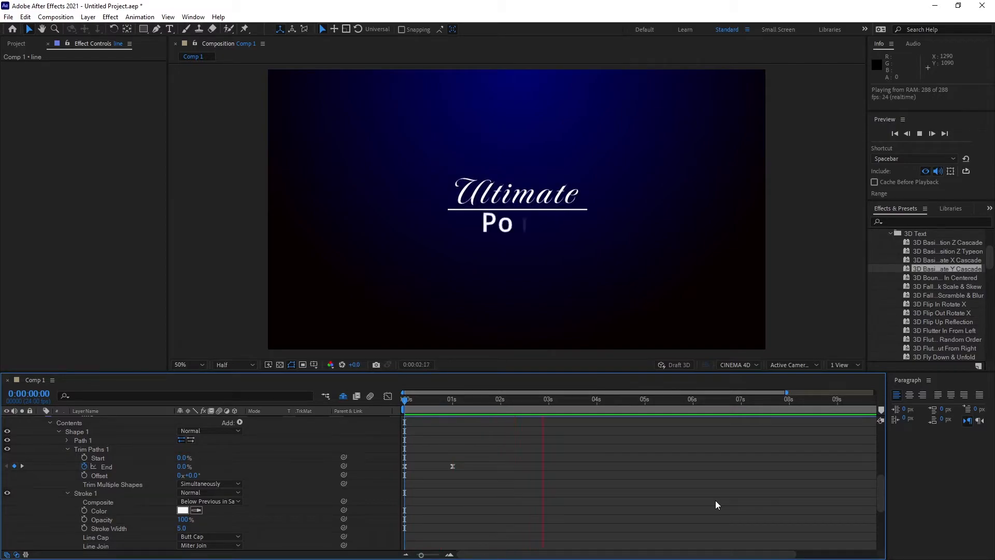
{"action": "key", "text": "space"}
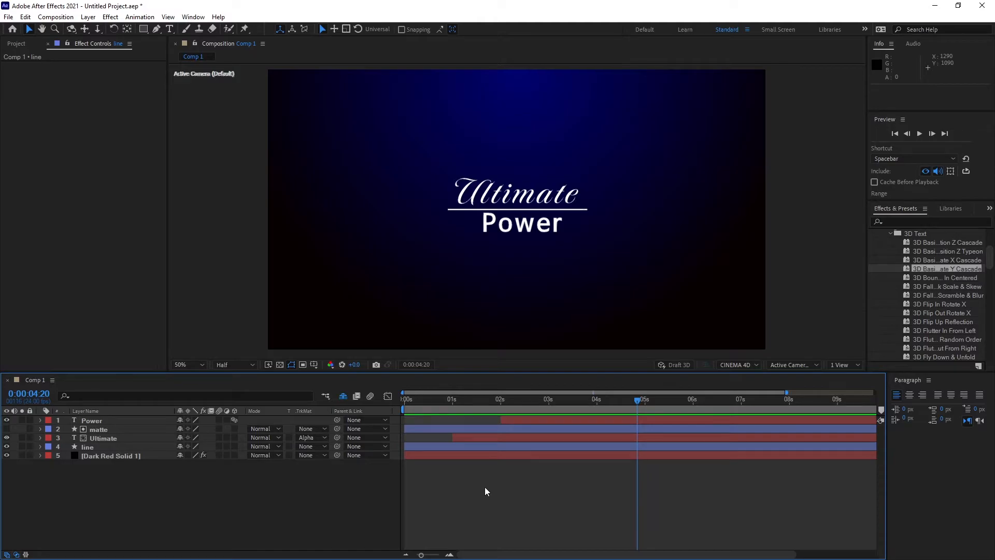
Draw a circle about 686 px wide around the title as a new ellipse shape layer and center it in the composition.
{"action": "left_click", "coordinate": [143, 30]}
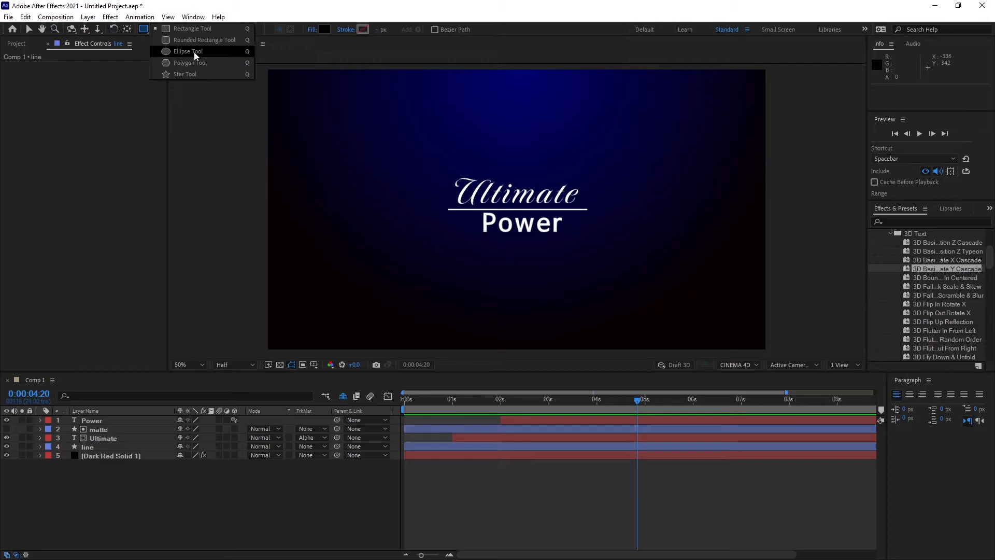
{"action": "left_click", "coordinate": [194, 52]}
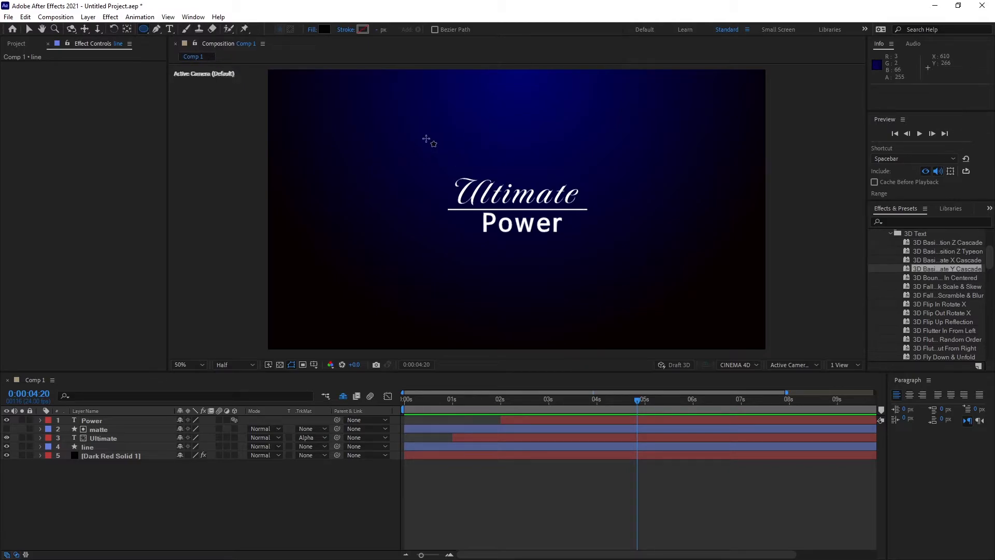
{"action": "left_click_drag", "start_coordinate": [430, 142], "coordinate": [617, 305]}
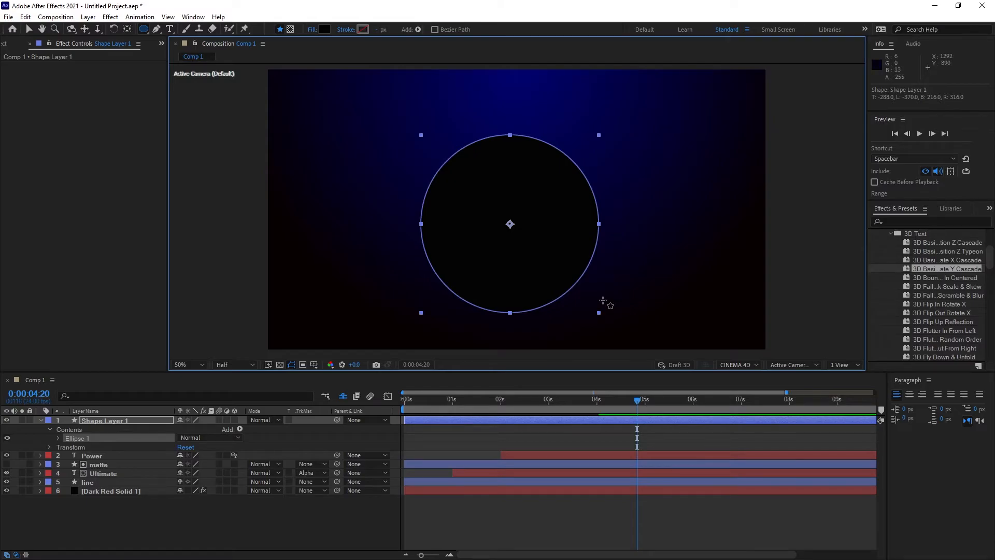
{"action": "key", "text": "ctrl+Home"}
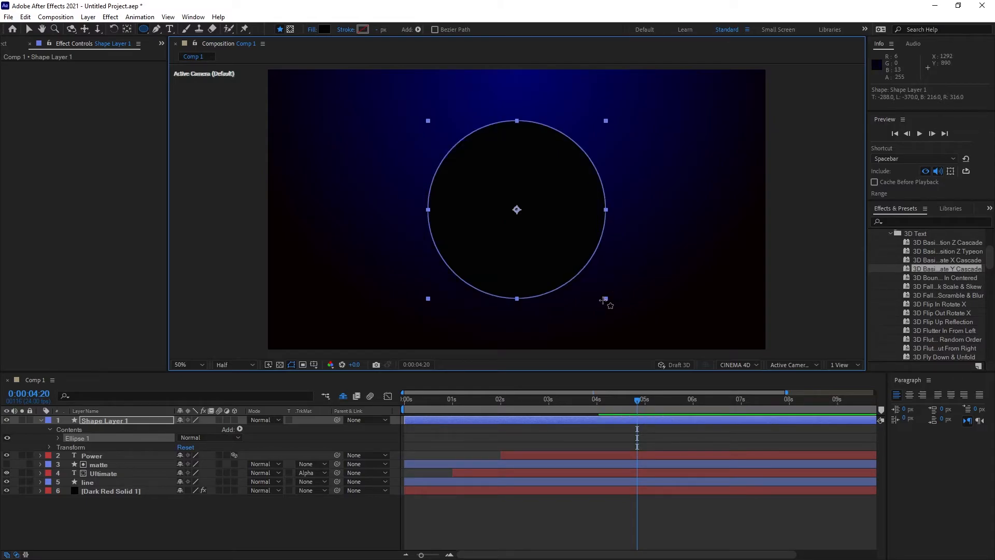
{"action": "key", "text": "v"}
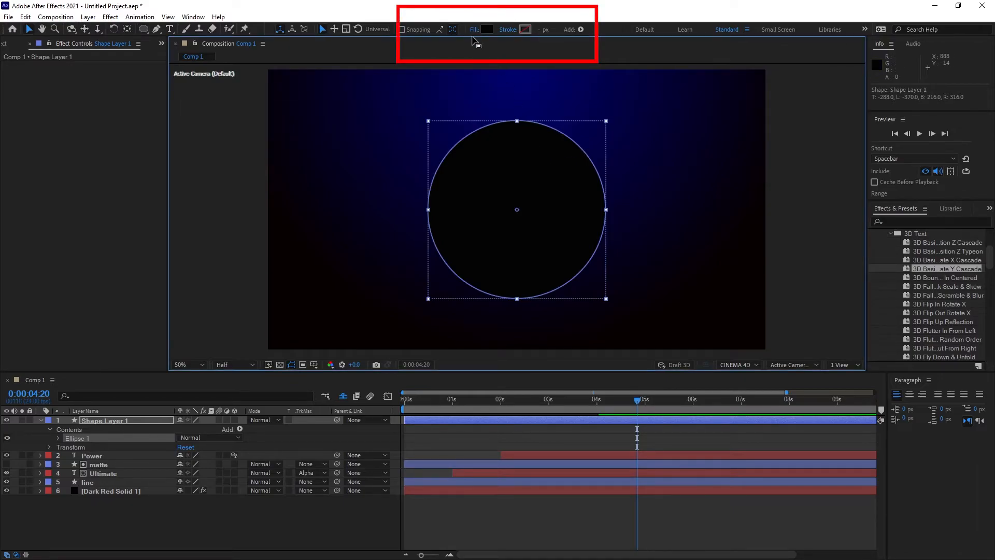
Set the circle's fill to None and give it a solid color stroke.
{"action": "left_click", "coordinate": [474, 29]}
{"action": "left_click", "coordinate": [759, 233]}
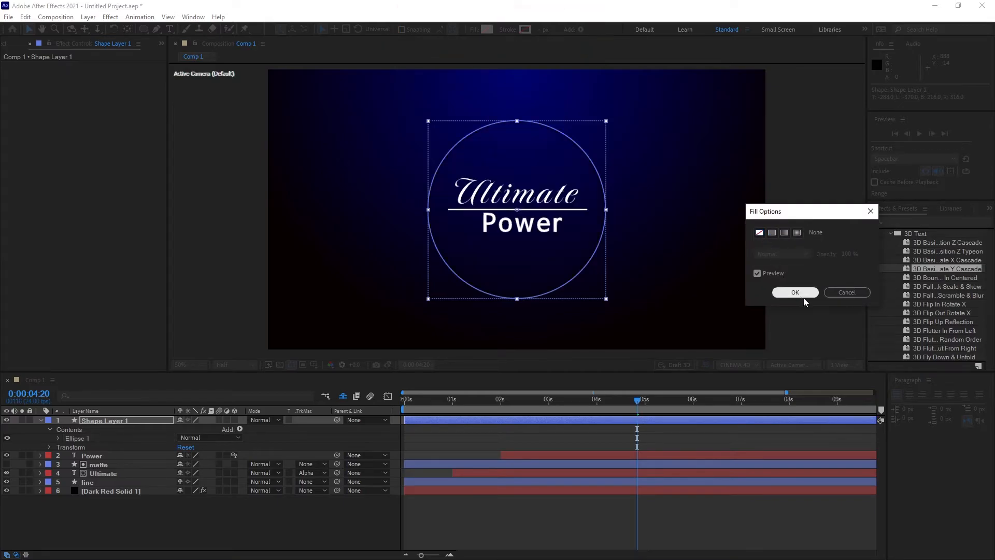
{"action": "left_click", "coordinate": [798, 293]}
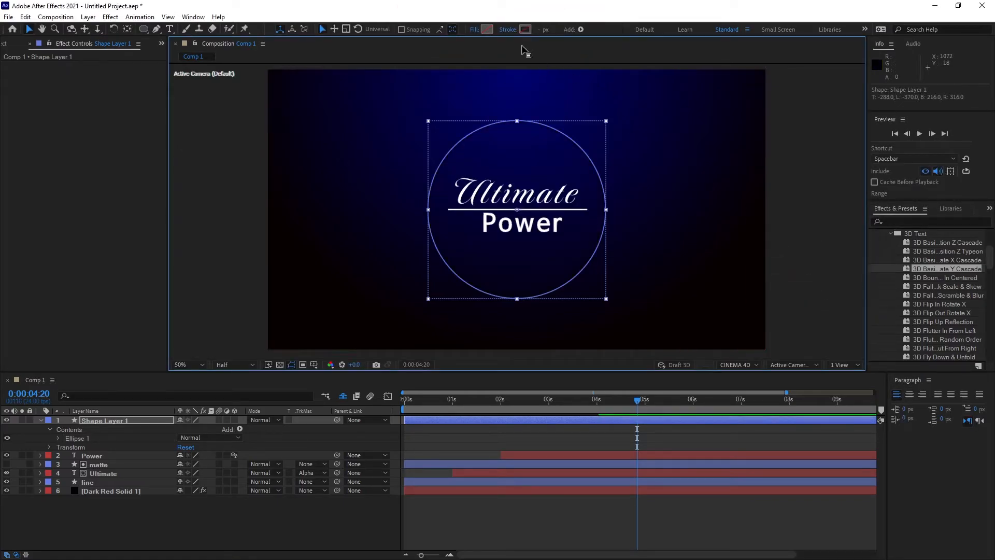
{"action": "left_click", "coordinate": [510, 29]}
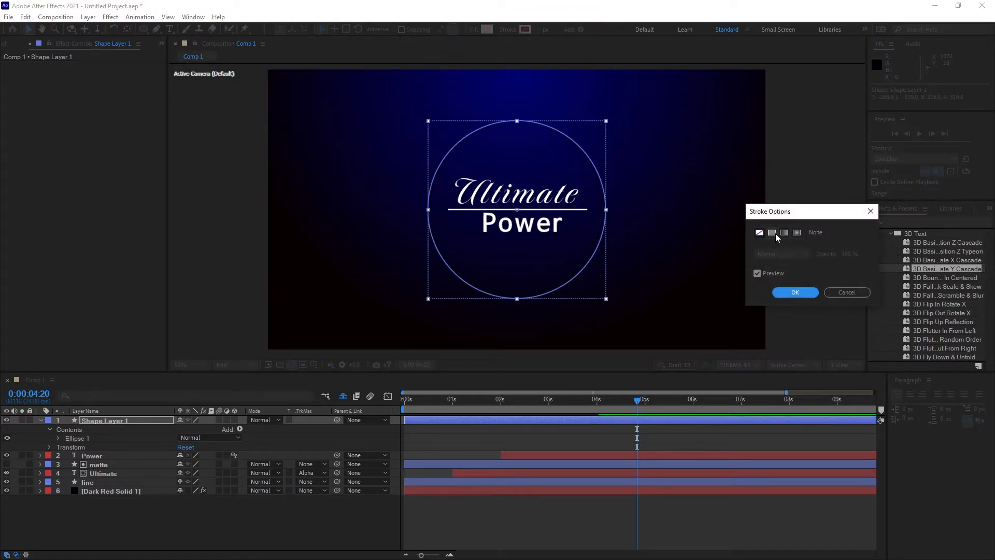
{"action": "left_click", "coordinate": [775, 234]}
{"action": "left_click", "coordinate": [797, 294]}
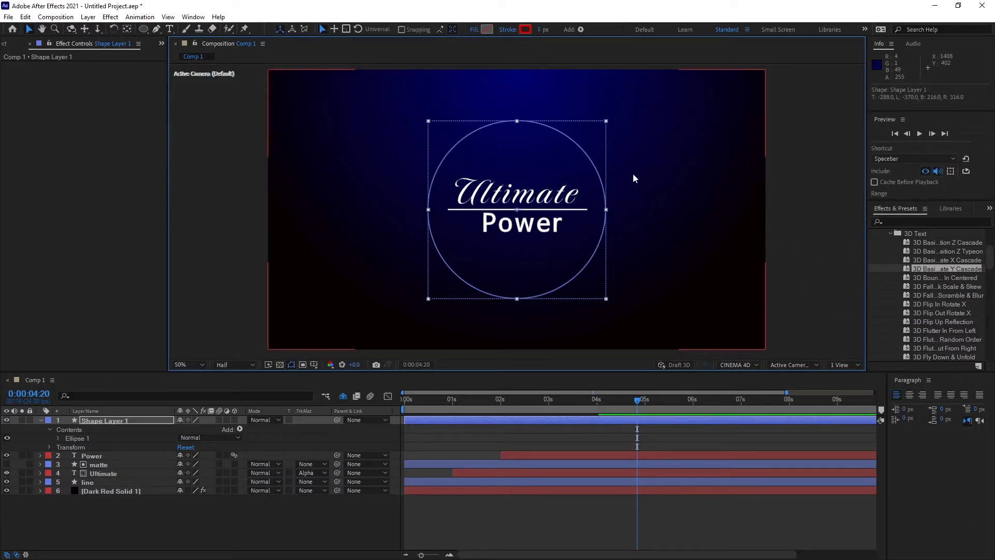
{"action": "left_click", "coordinate": [647, 216]}
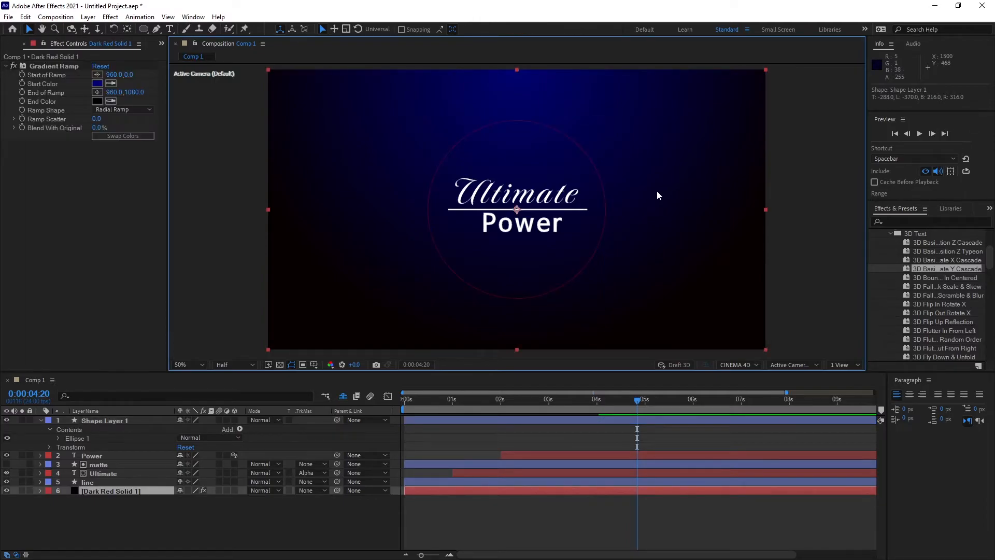
Move the circle layer's in point to 0:00:04:00.
{"action": "left_click_drag", "start_coordinate": [638, 405], "coordinate": [599, 411]}
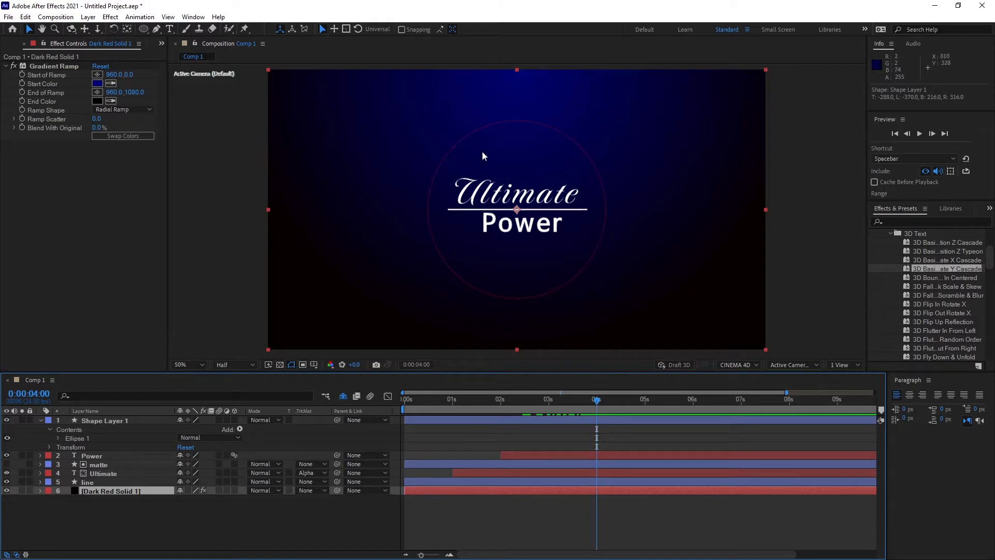
{"action": "left_click", "coordinate": [567, 422]}
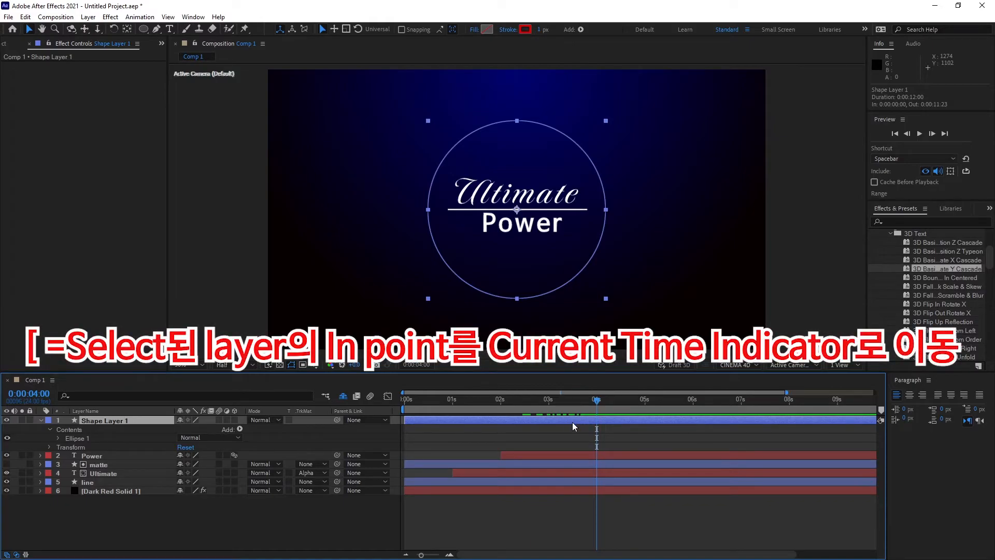
{"action": "key", "text": "bracketleft"}
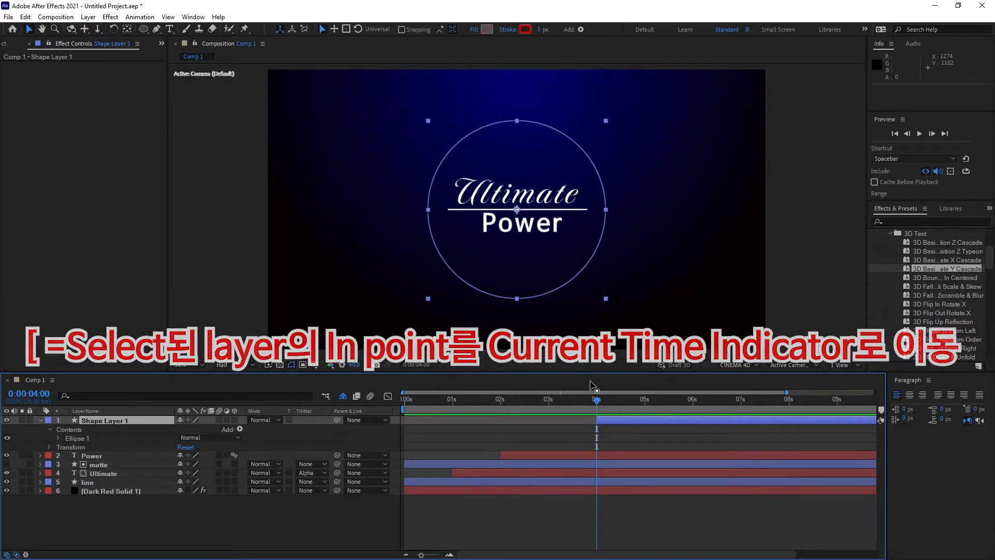
Change the circle's stroke color to bright green and its stroke width to 19.
{"action": "left_click", "coordinate": [58, 439]}
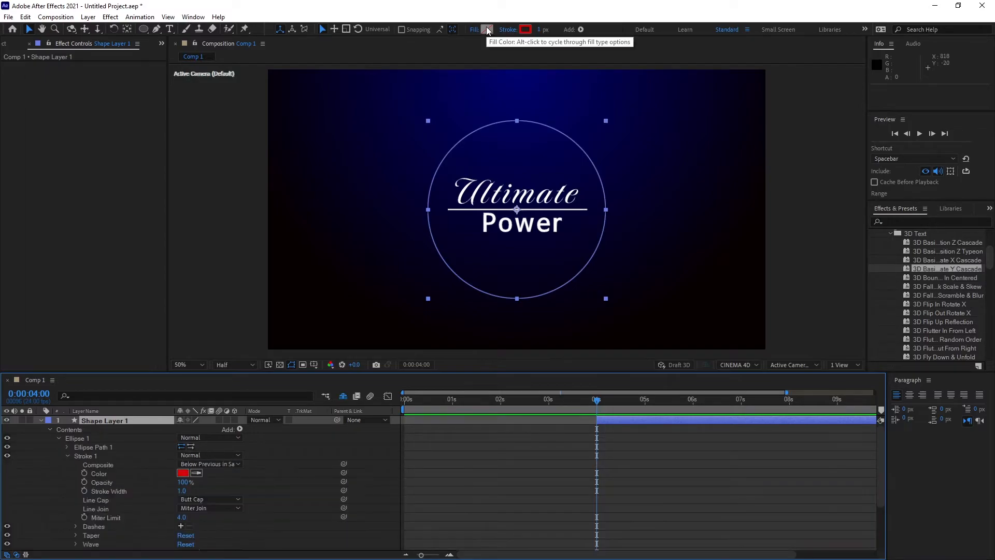
{"action": "left_click", "coordinate": [85, 460]}
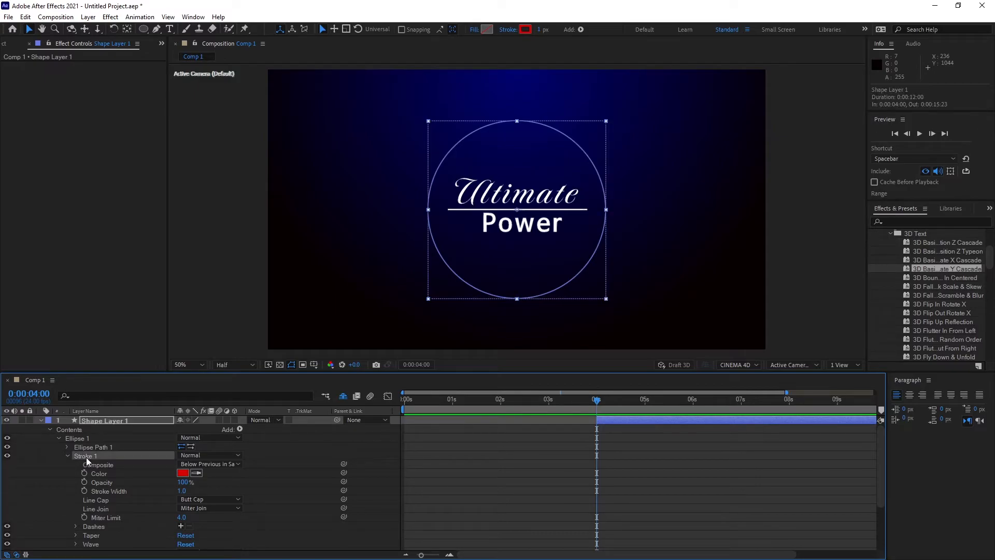
{"action": "left_click", "coordinate": [182, 473]}
{"action": "left_click", "coordinate": [483, 304]}
{"action": "left_click_drag", "start_coordinate": [467, 278], "coordinate": [469, 231]}
{"action": "left_click", "coordinate": [566, 221]}
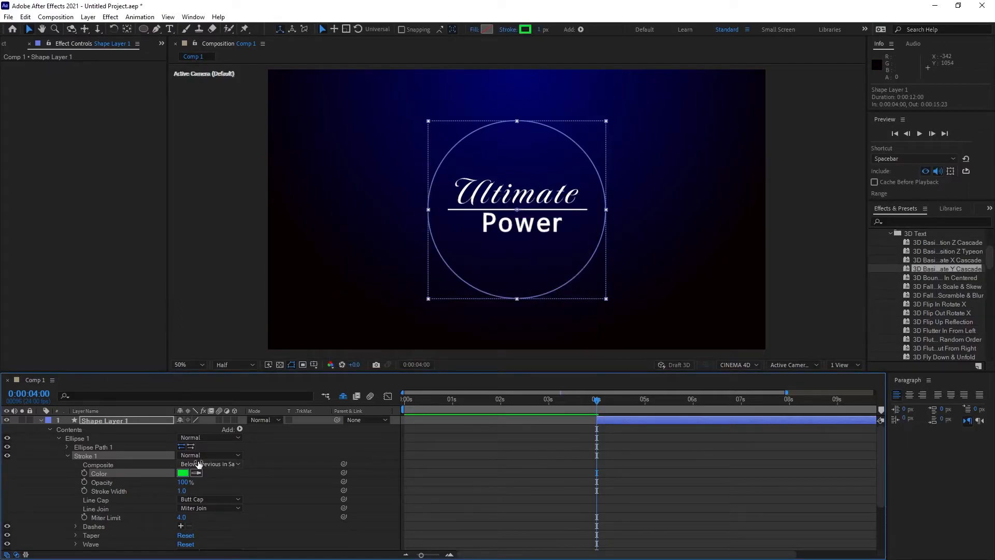
{"action": "left_click_drag", "start_coordinate": [183, 491], "coordinate": [191, 491]}
{"action": "left_click", "coordinate": [280, 490]}
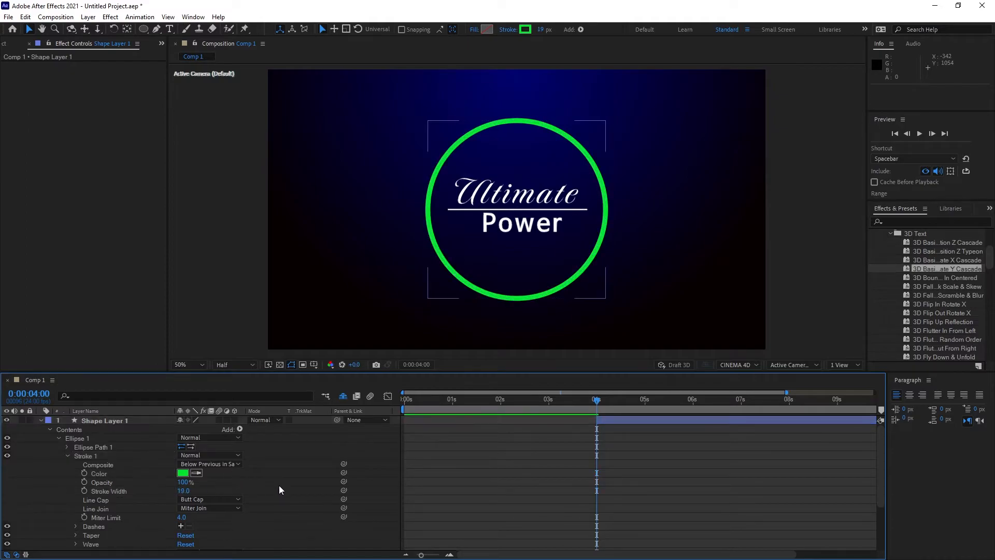
Add Trim Paths to the circle's shape layer.
{"action": "left_click", "coordinate": [240, 430]}
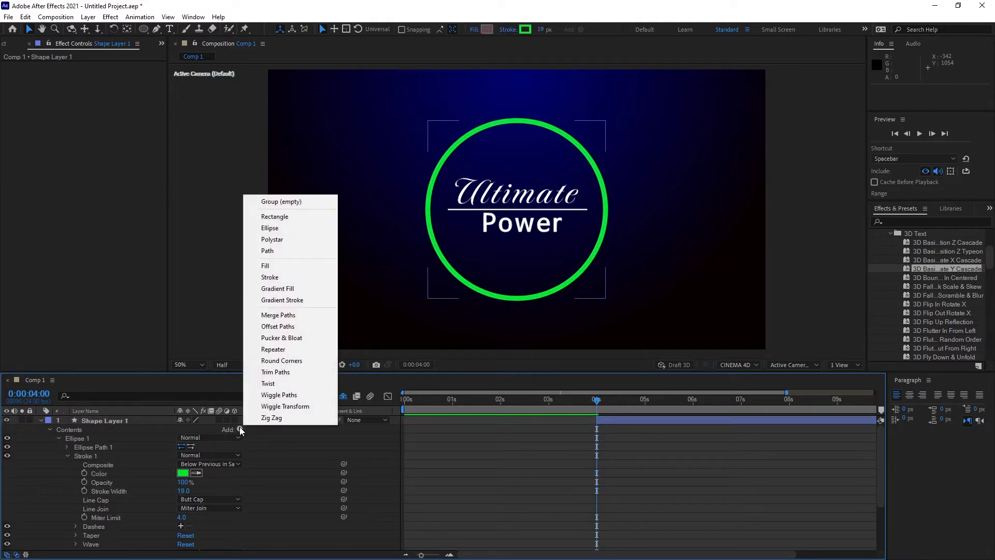
{"action": "left_click", "coordinate": [288, 375]}
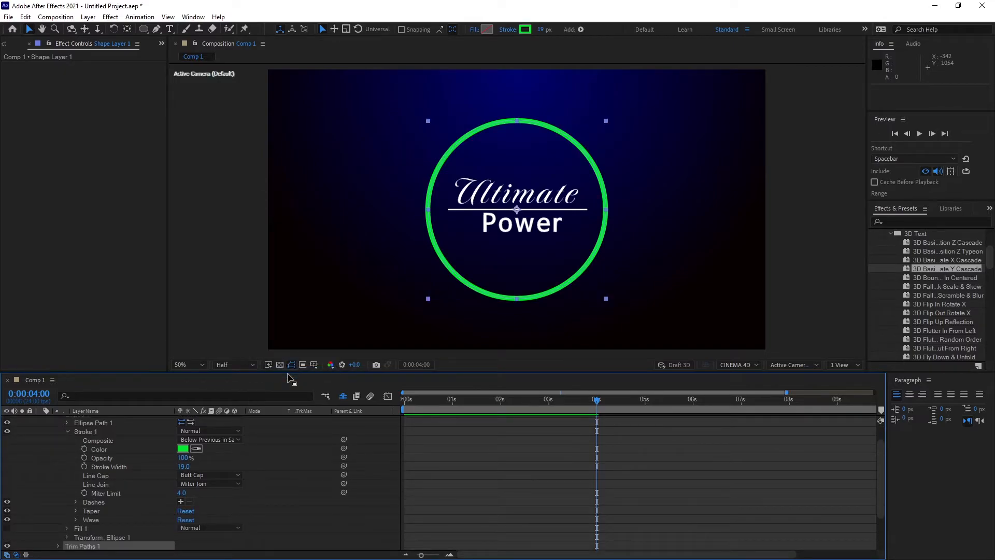
Keyframe the circle's Trim Paths End from 0% at 0:00:04:00 to 100% at 0:00:06:00 and preview the animation.
{"action": "scroll", "coordinate": [878, 449], "scroll_direction": "down", "scroll_amount": 4}
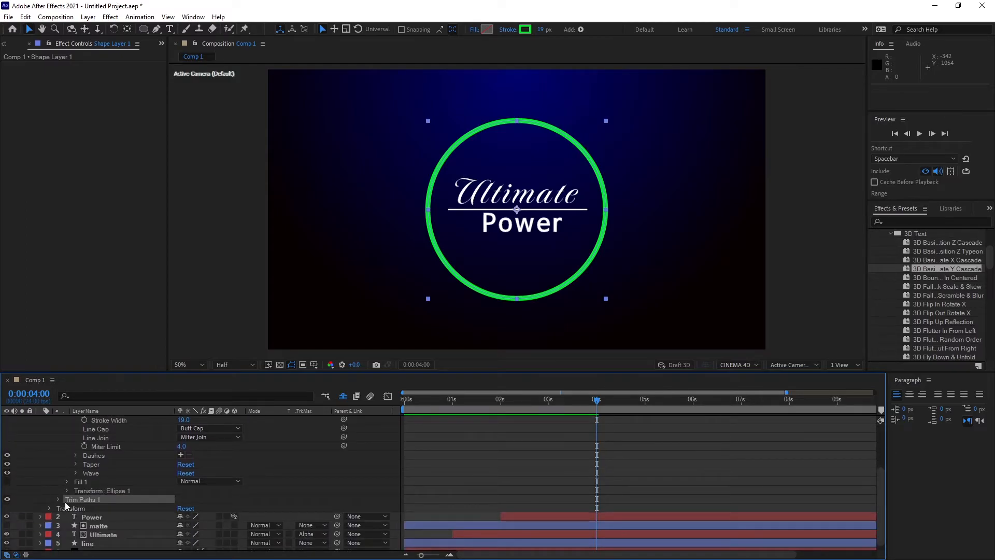
{"action": "left_click", "coordinate": [59, 500]}
{"action": "scroll", "coordinate": [243, 494], "scroll_direction": "down", "scroll_amount": 2}
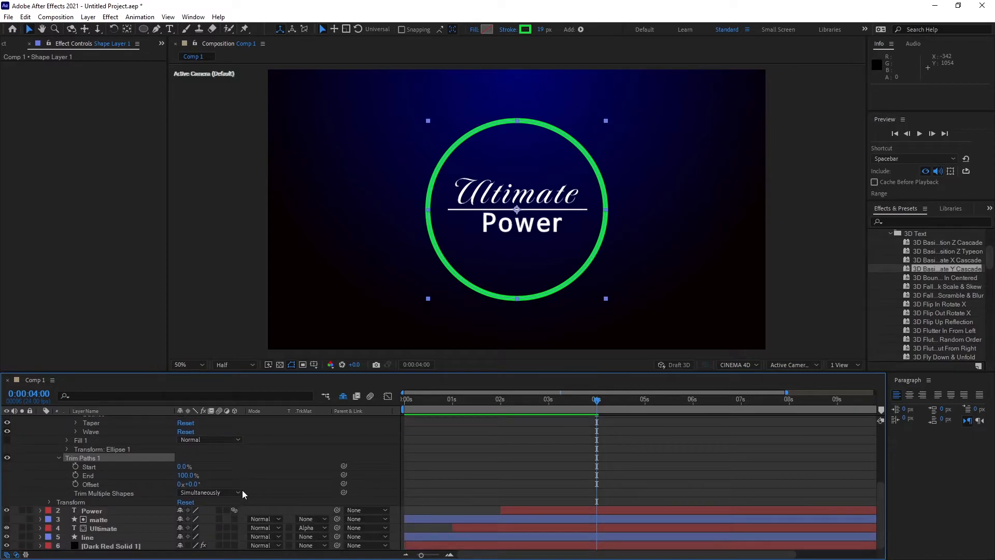
{"action": "left_click", "coordinate": [75, 476]}
{"action": "left_click_drag", "start_coordinate": [185, 475], "coordinate": [119, 465]}
{"action": "left_click_drag", "start_coordinate": [597, 419], "coordinate": [693, 419]}
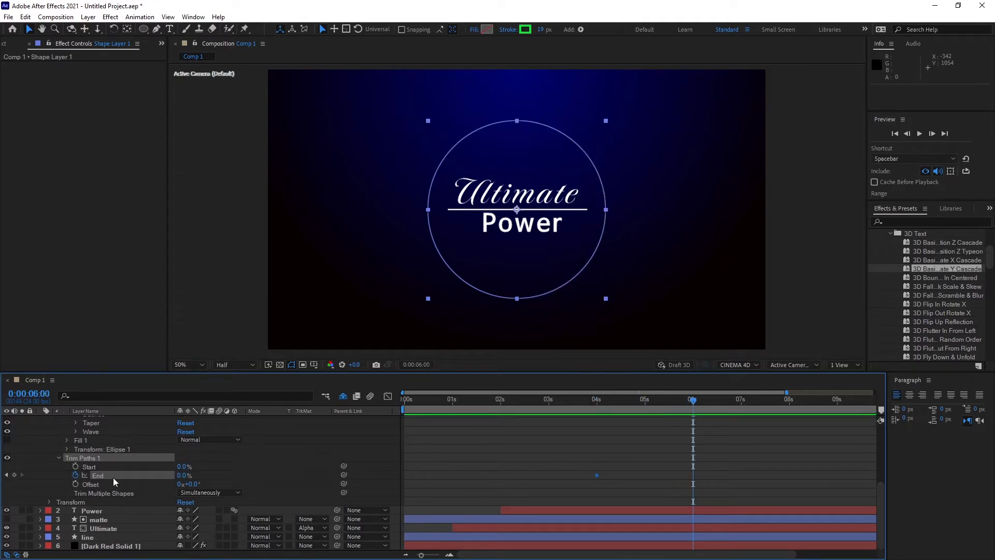
{"action": "left_click_drag", "start_coordinate": [184, 475], "coordinate": [238, 478]}
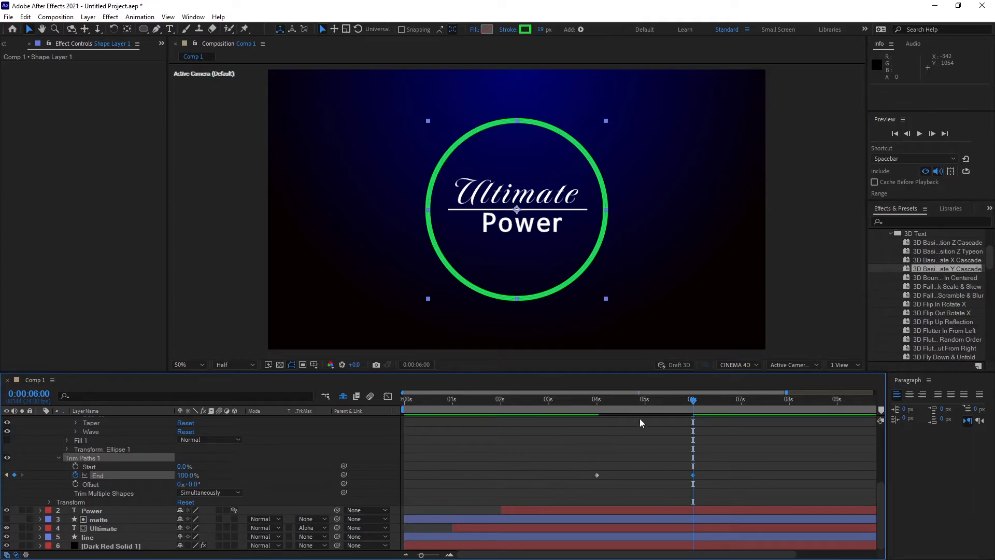
{"action": "key", "text": "space"}
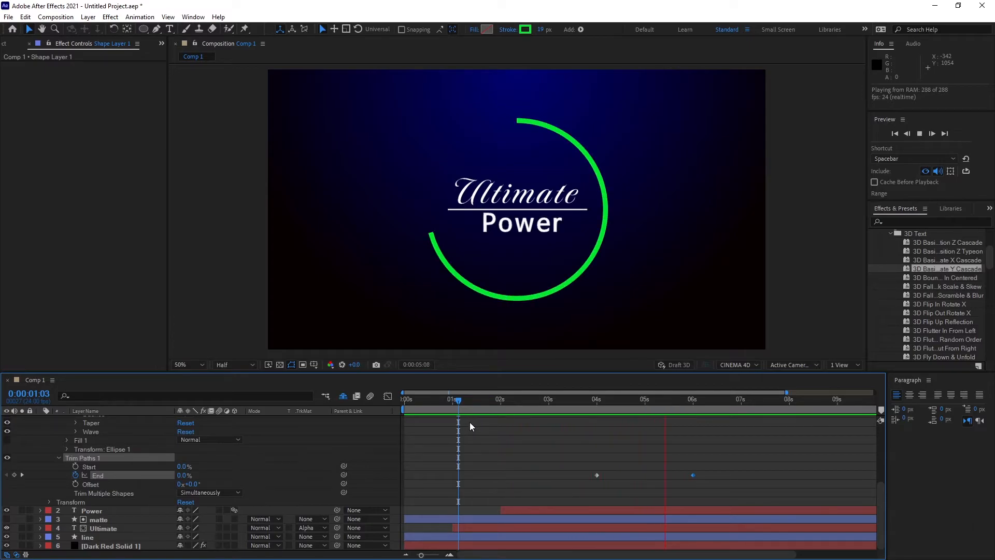
Set the circle stroke's Line Cap to Round Cap while checking the stroke end at 100% magnification, and preview it.
{"action": "left_click", "coordinate": [735, 400]}
{"action": "left_click_drag", "start_coordinate": [736, 400], "coordinate": [631, 402]}
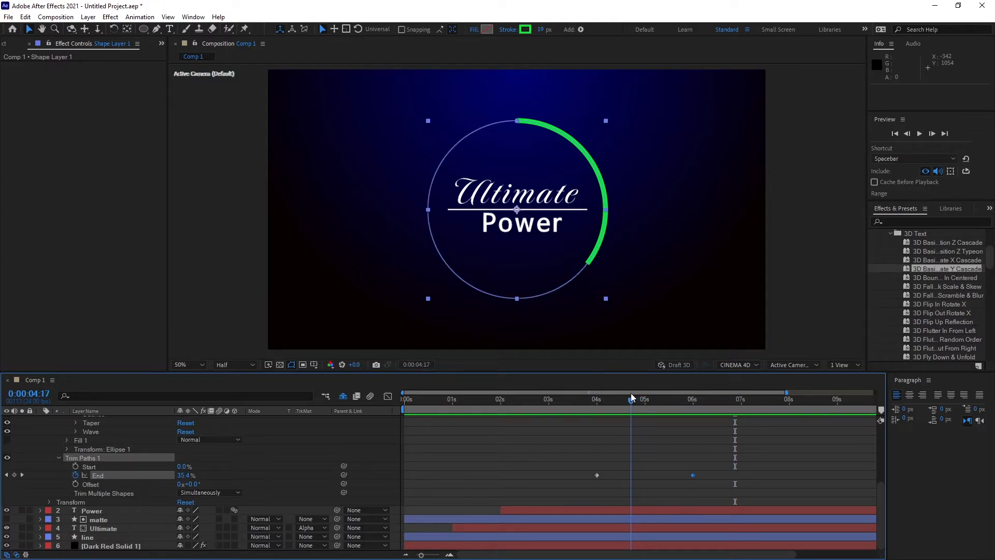
{"action": "left_click", "coordinate": [201, 365]}
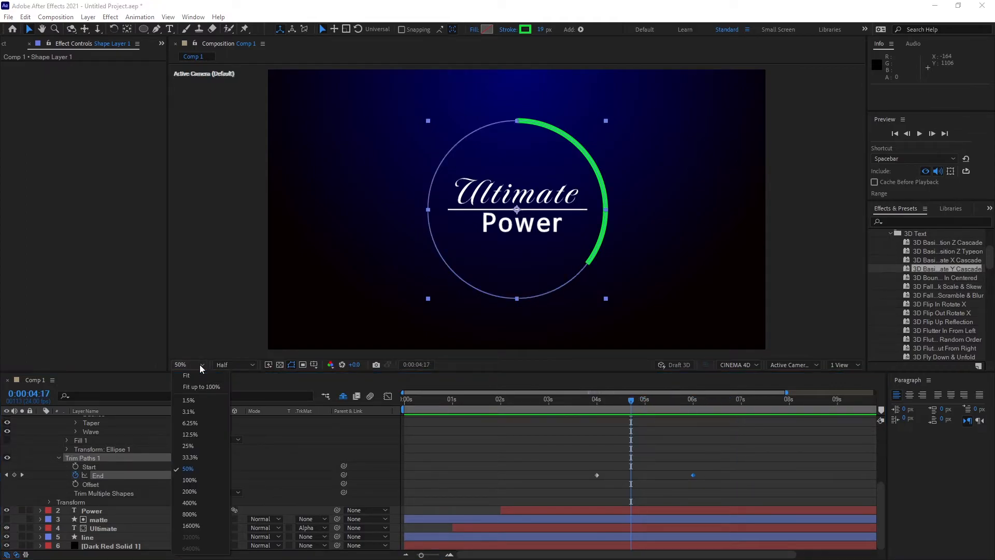
{"action": "left_click", "coordinate": [190, 480]}
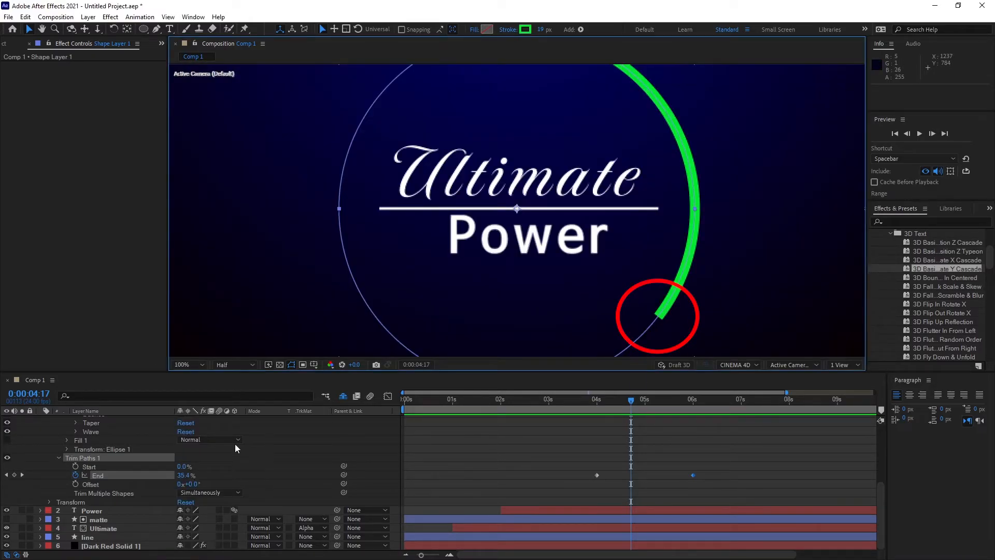
{"action": "left_click", "coordinate": [245, 462]}
{"action": "scroll", "coordinate": [245, 462], "scroll_direction": "up", "scroll_amount": 3}
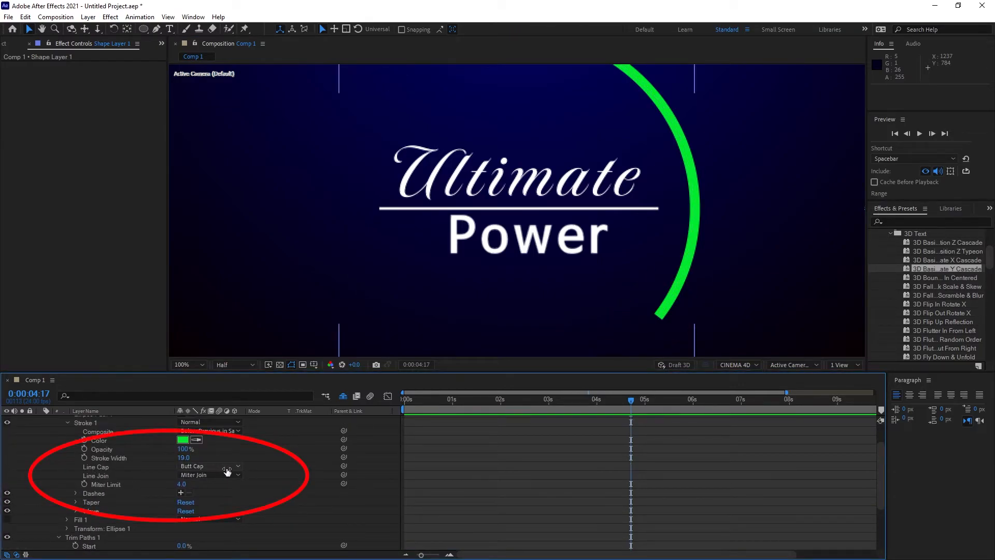
{"action": "left_click", "coordinate": [241, 468]}
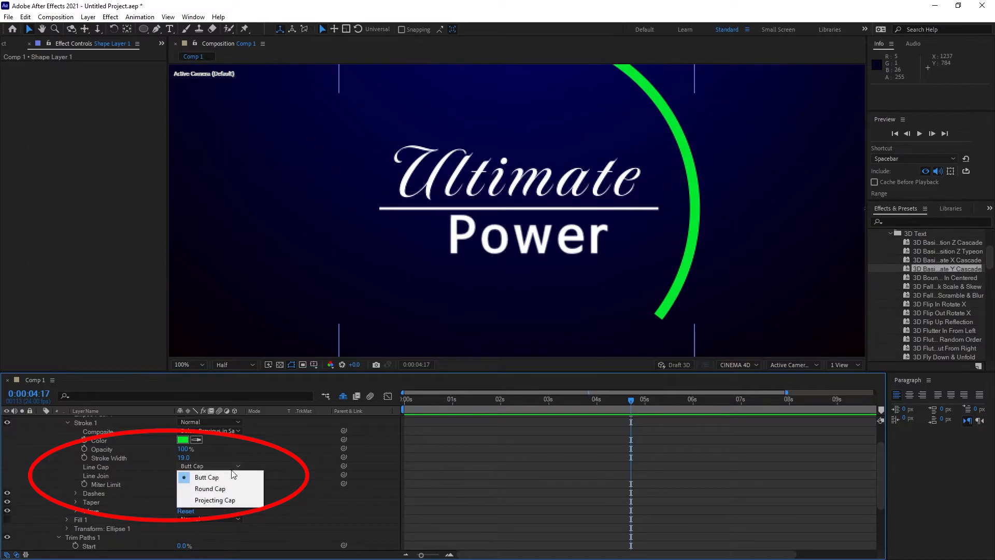
{"action": "left_click", "coordinate": [225, 489]}
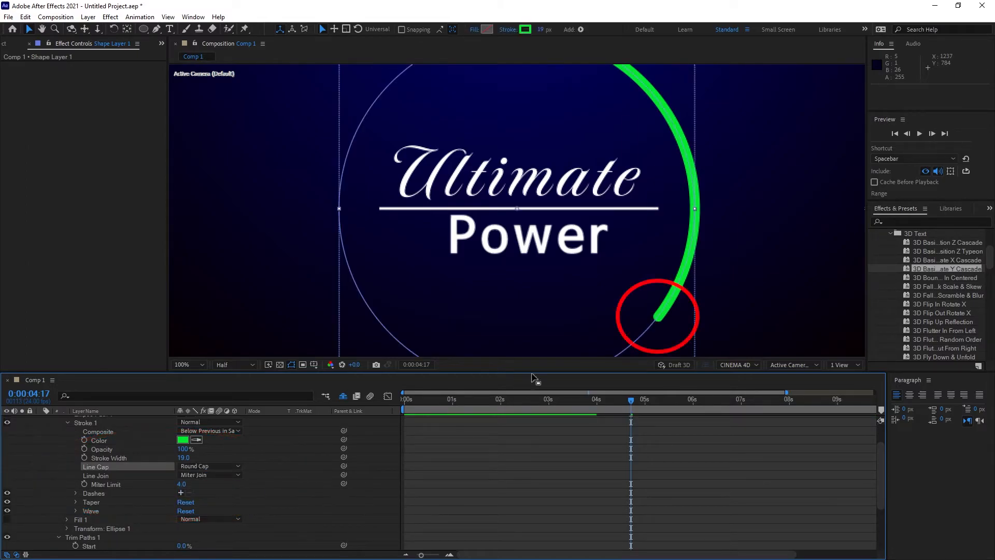
{"action": "left_click", "coordinate": [202, 365]}
{"action": "left_click", "coordinate": [198, 382]}
{"action": "key", "text": "space"}
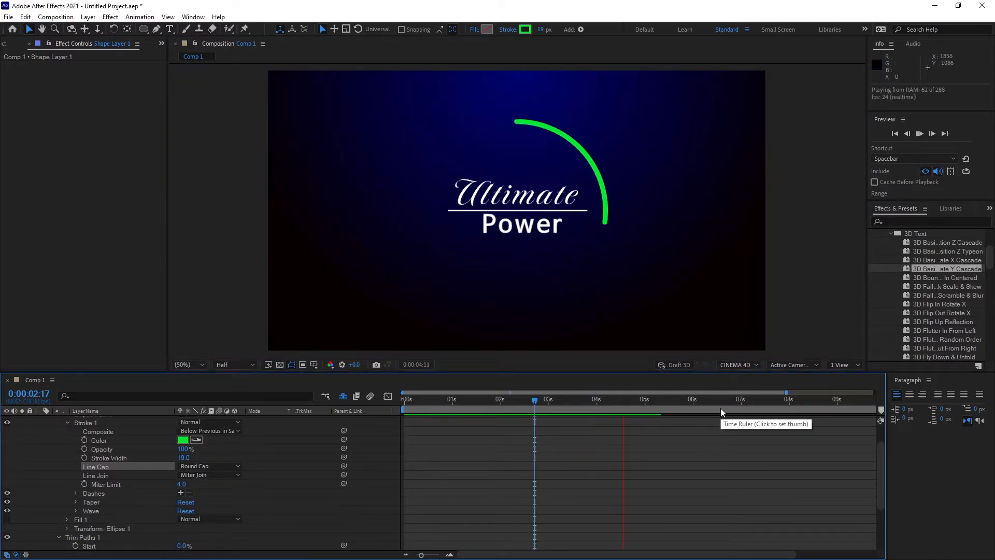
Set the circle stroke's Taper Start Length to 100%.
{"action": "left_click_drag", "start_coordinate": [705, 408], "coordinate": [620, 409]}
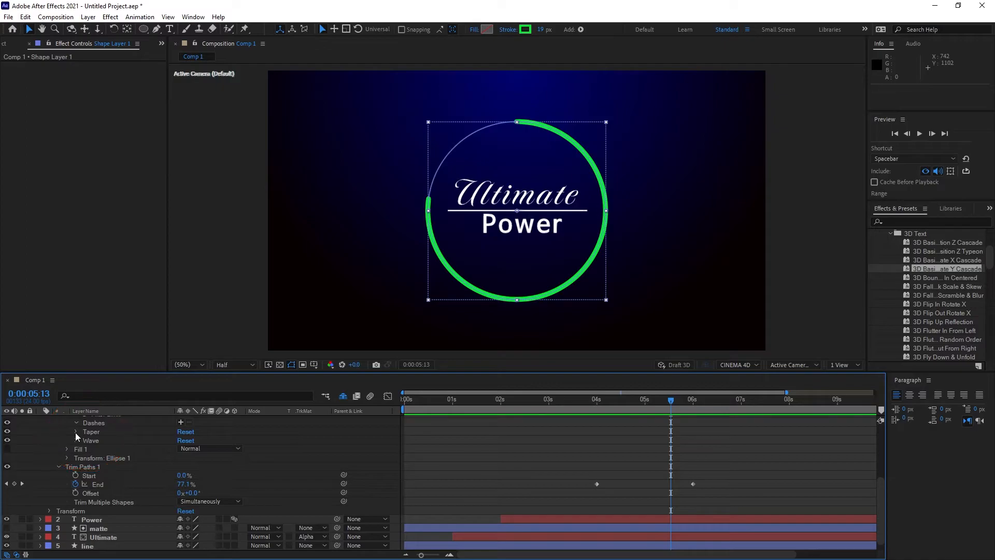
{"action": "left_click", "coordinate": [76, 432]}
{"action": "left_click", "coordinate": [232, 483]}
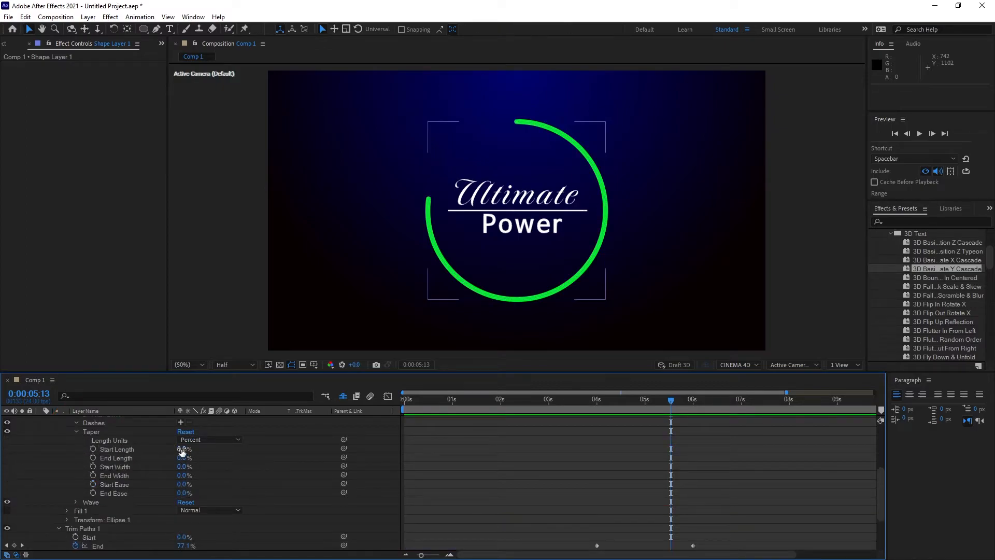
{"action": "left_click_drag", "start_coordinate": [181, 449], "coordinate": [244, 449]}
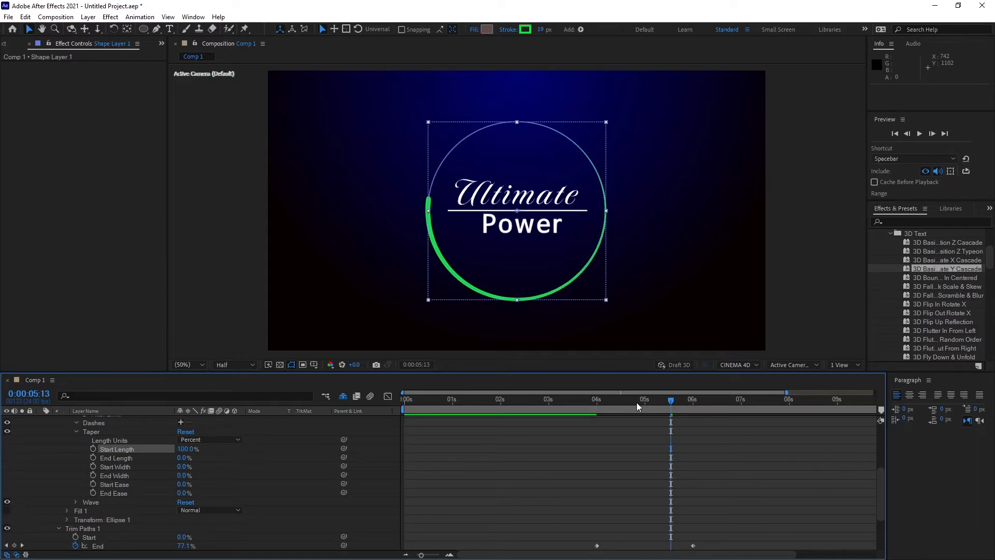
Play back and scrub through the tapered circle's drawing animation between about 4 and 6 seconds.
{"action": "left_click", "coordinate": [589, 407]}
{"action": "key", "text": "space"}
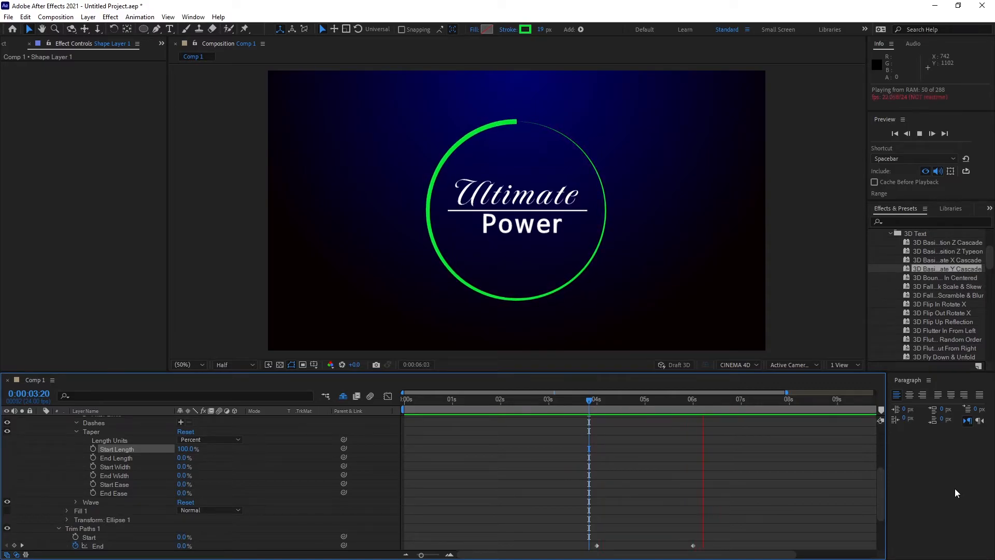
{"action": "key", "text": "space"}
{"action": "left_click_drag", "start_coordinate": [727, 400], "coordinate": [601, 411]}
{"action": "key", "text": "space"}
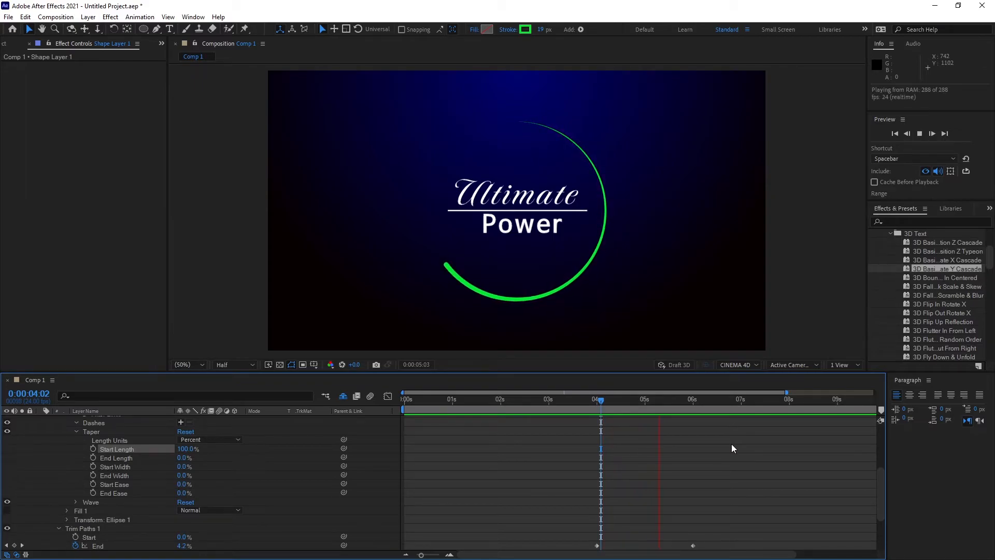
{"action": "key", "text": "space"}
{"action": "left_click_drag", "start_coordinate": [598, 402], "coordinate": [615, 423]}
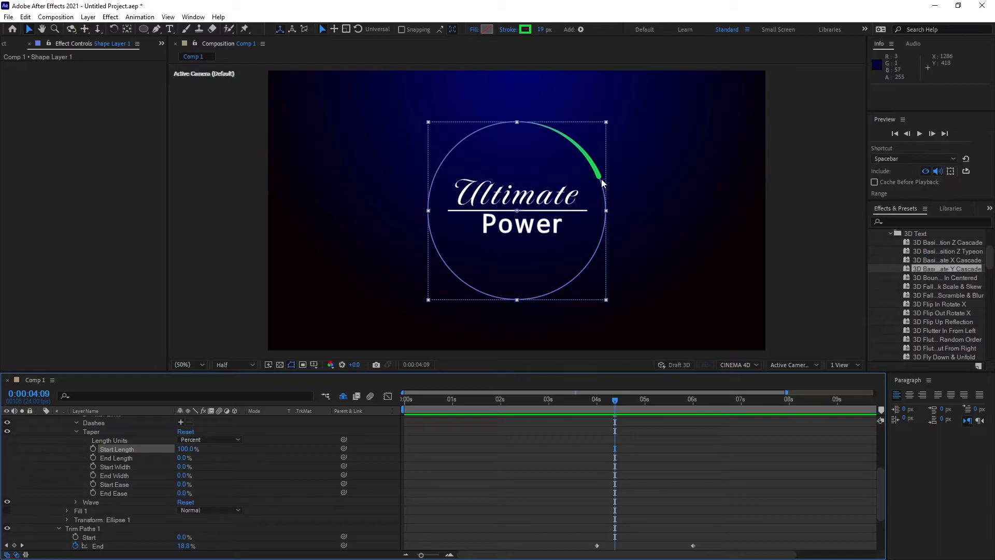
{"action": "left_click_drag", "start_coordinate": [624, 410], "coordinate": [692, 436]}
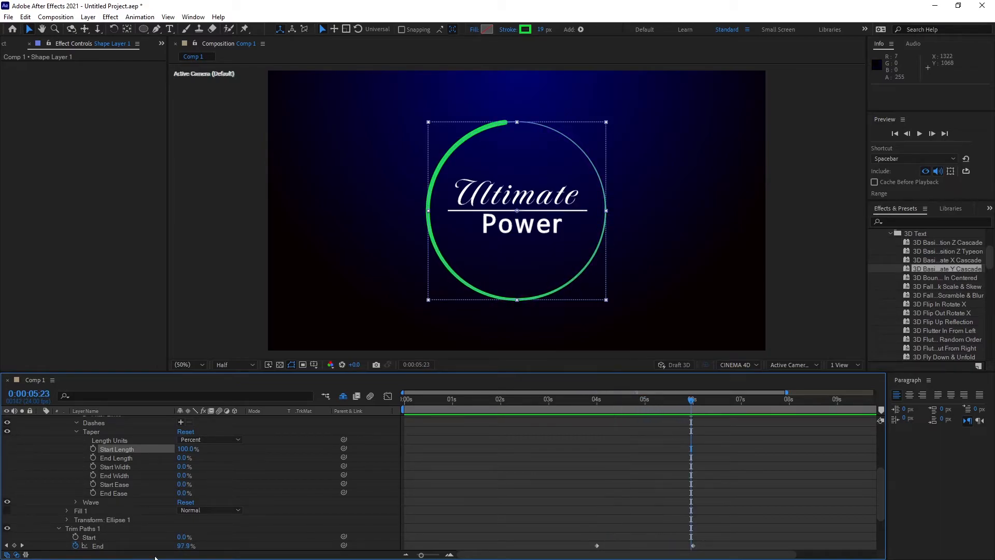
Set the circle's Trim Paths End keyframe at 0:00:06:00 to 99%.
{"action": "left_click", "coordinate": [23, 546]}
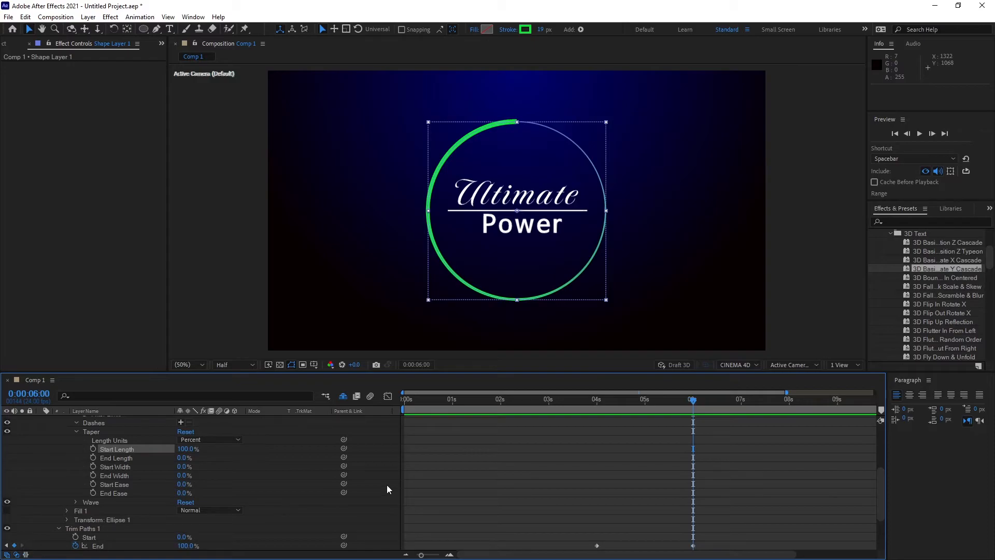
{"action": "left_click", "coordinate": [492, 478]}
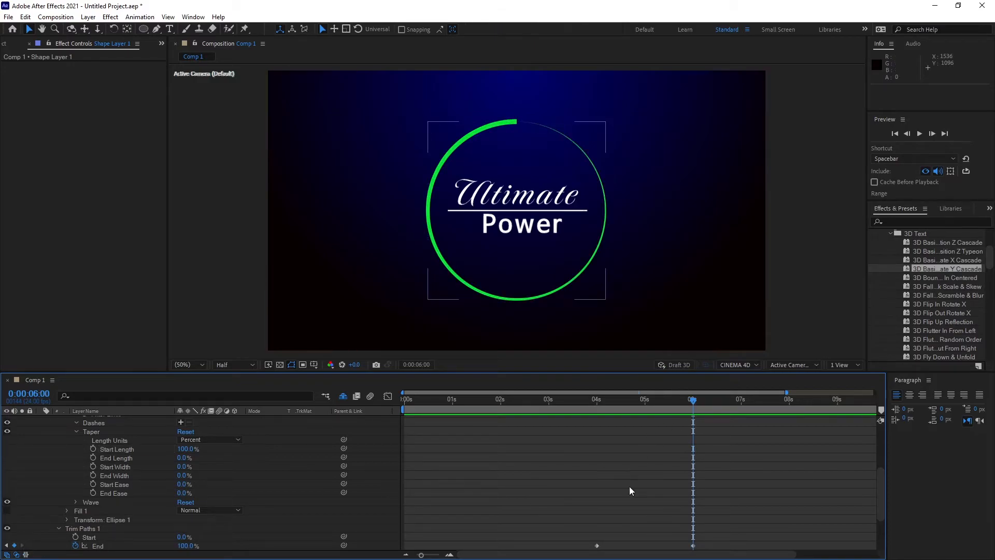
{"action": "left_click", "coordinate": [185, 546]}
{"action": "type", "text": "99"}
{"action": "key", "text": "Return"}
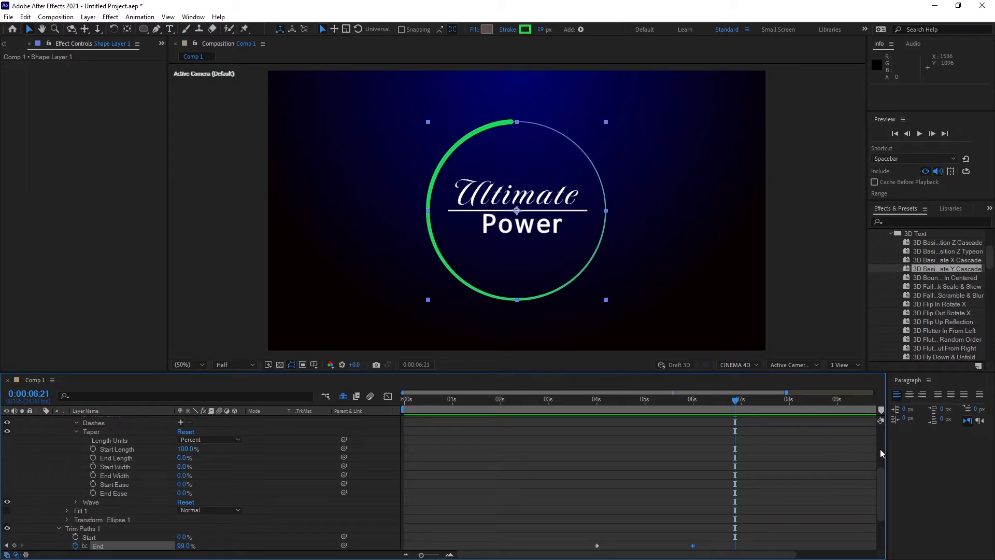
Widen the timeline area and add a 0x+0.0° Rotation keyframe to the circle layer at 0:00:06:00.
{"action": "left_click_drag", "start_coordinate": [887, 453], "coordinate": [977, 444]}
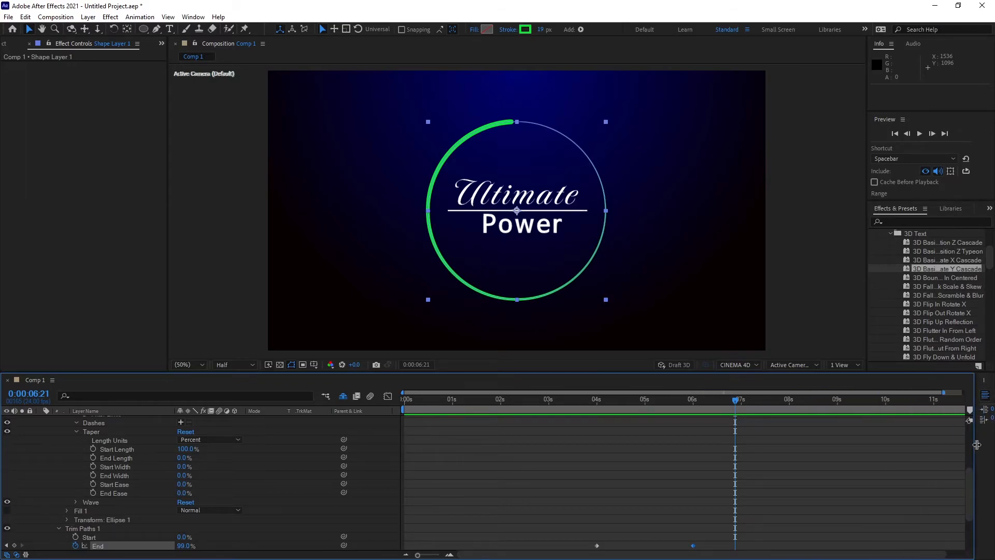
{"action": "left_click_drag", "start_coordinate": [684, 410], "coordinate": [695, 413]}
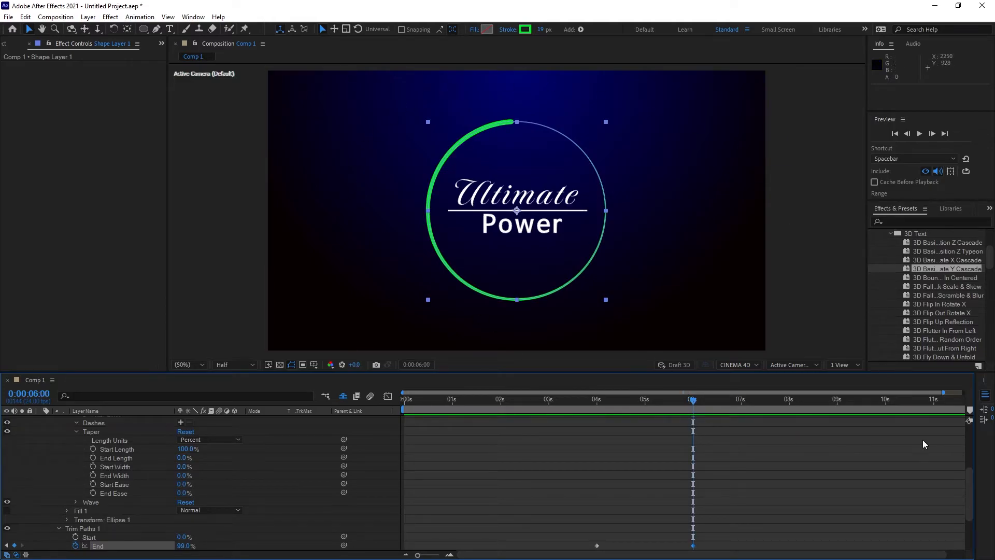
{"action": "left_click_drag", "start_coordinate": [970, 484], "coordinate": [966, 515]}
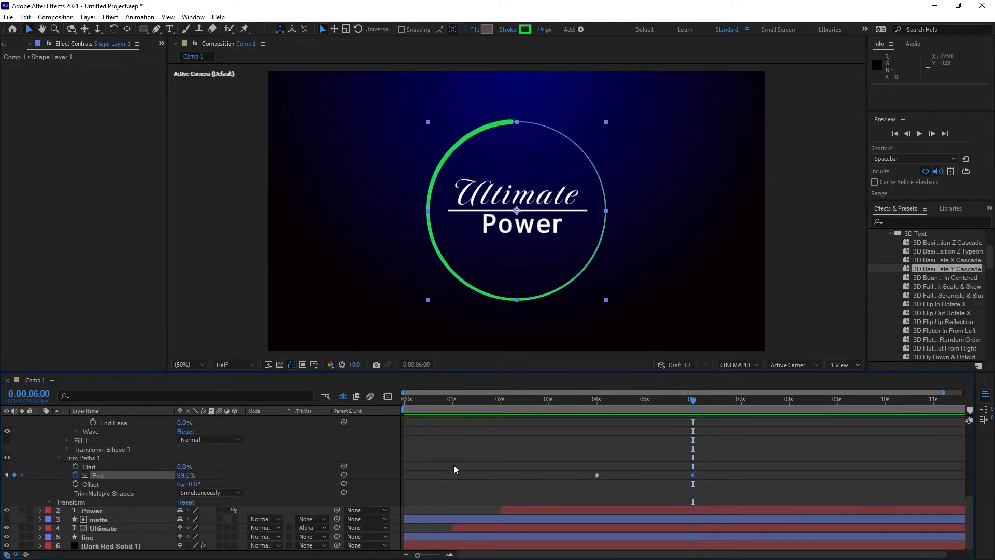
{"action": "left_click", "coordinate": [49, 502]}
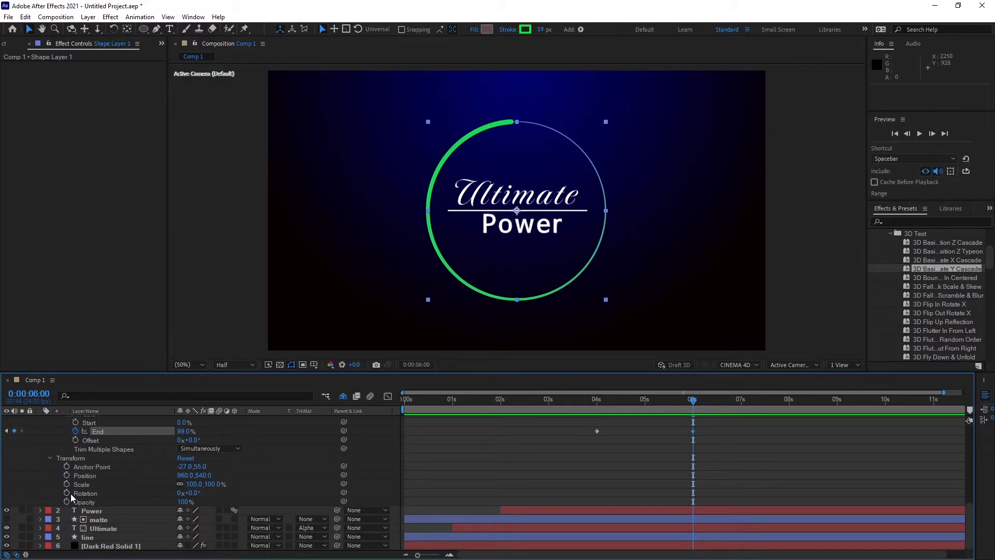
{"action": "mouse_move", "coordinate": [676, 409]}
{"action": "left_mouse_down"}
{"action": "mouse_move", "coordinate": [517, 414]}
{"action": "mouse_move", "coordinate": [610, 452]}
{"action": "mouse_move", "coordinate": [693, 455]}
{"action": "left_mouse_up"}
{"action": "left_click", "coordinate": [67, 494]}
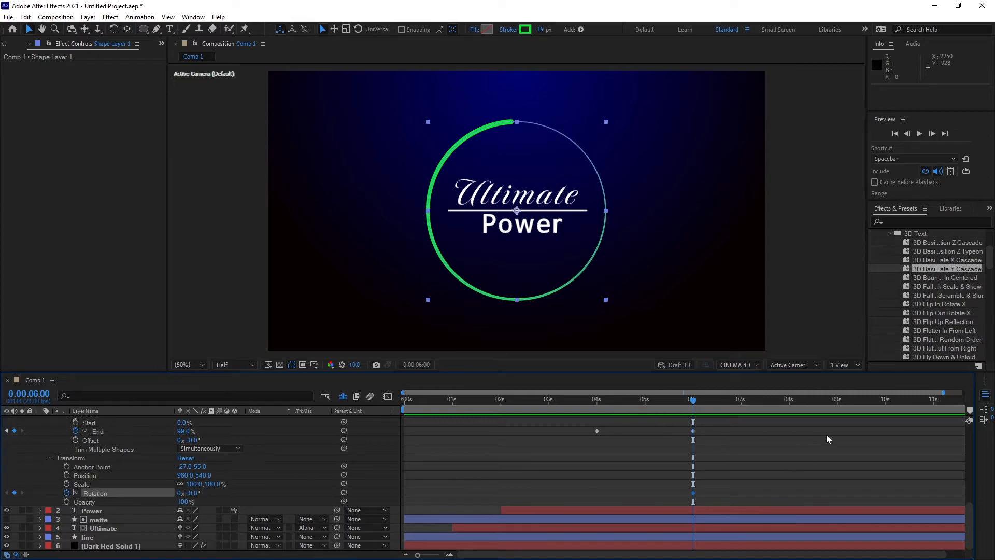
Set the circle layer's Rotation keyframe at 0:00:11:23 to 1x+180° and preview the spin.
{"action": "left_click_drag", "start_coordinate": [894, 406], "coordinate": [967, 415]}
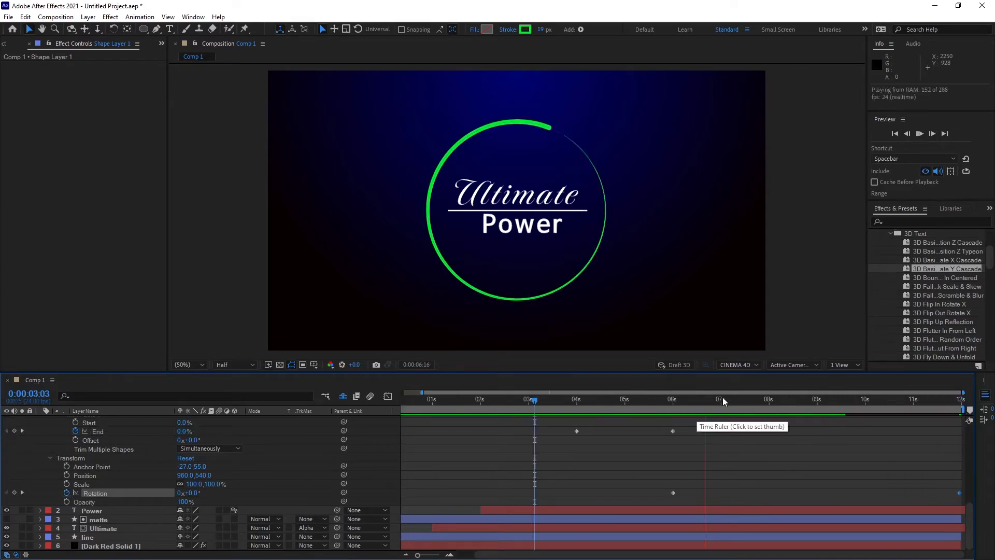
{"action": "left_click_drag", "start_coordinate": [723, 400], "coordinate": [674, 407]}
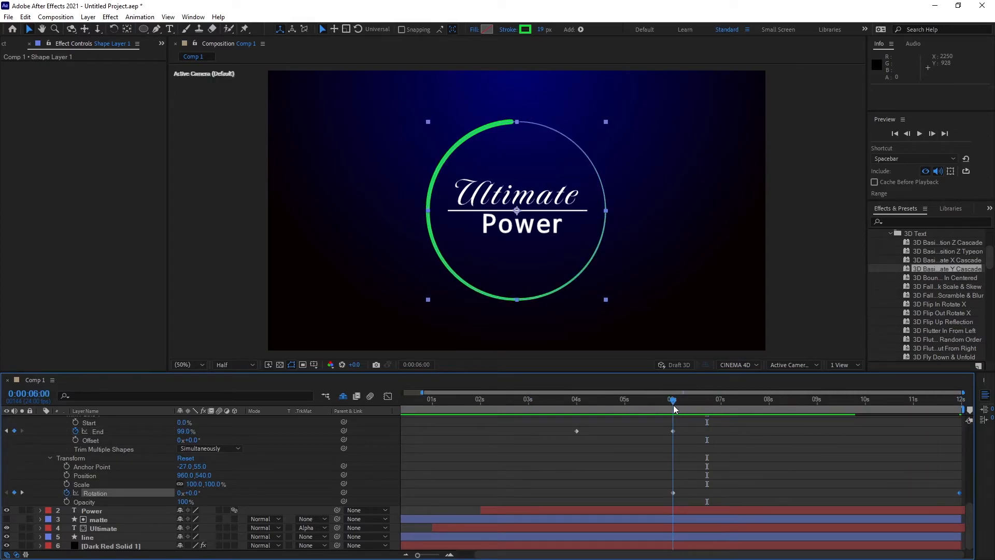
{"action": "left_click", "coordinate": [22, 492]}
{"action": "left_click", "coordinate": [180, 493]}
{"action": "type", "text": "1"}
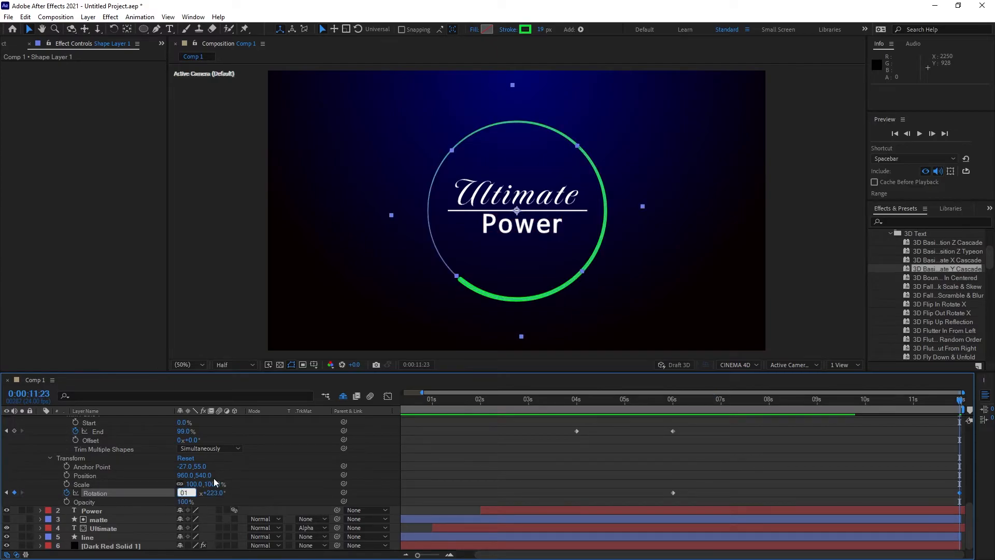
{"action": "key", "text": "Tab"}
{"action": "type", "text": "18"}
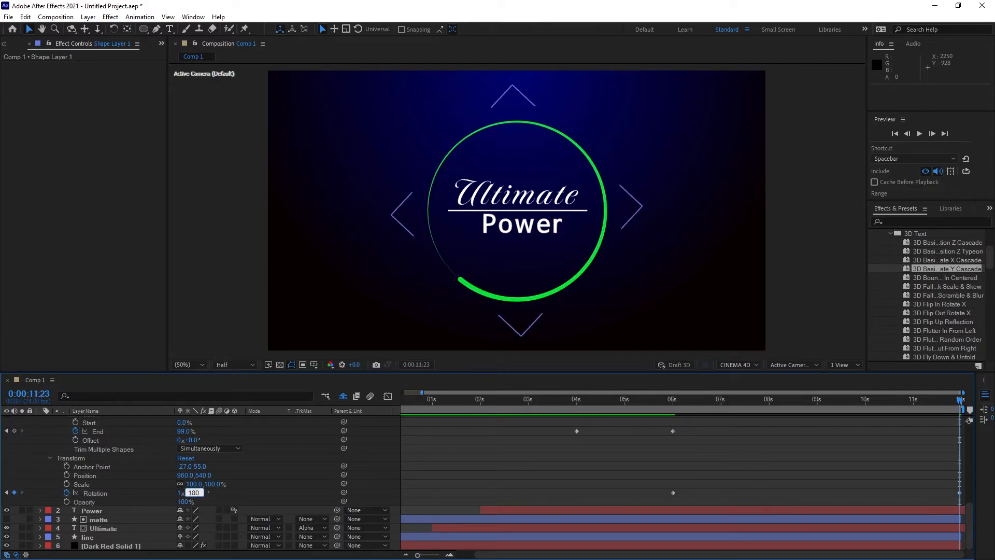
{"action": "type", "text": "0"}
{"action": "key", "text": "Return"}
{"action": "left_click_drag", "start_coordinate": [580, 411], "coordinate": [556, 416]}
{"action": "key", "text": "space"}
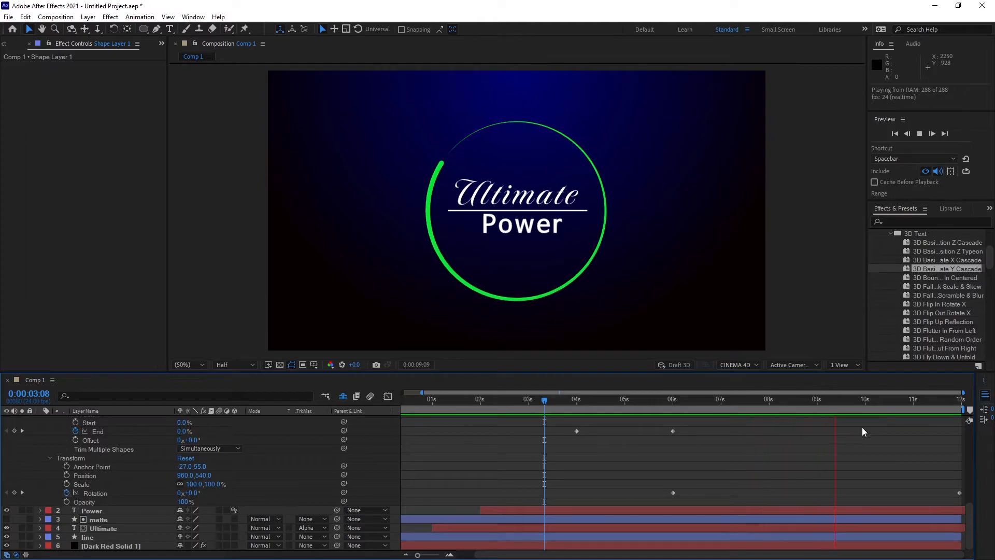
{"action": "key", "text": "space"}
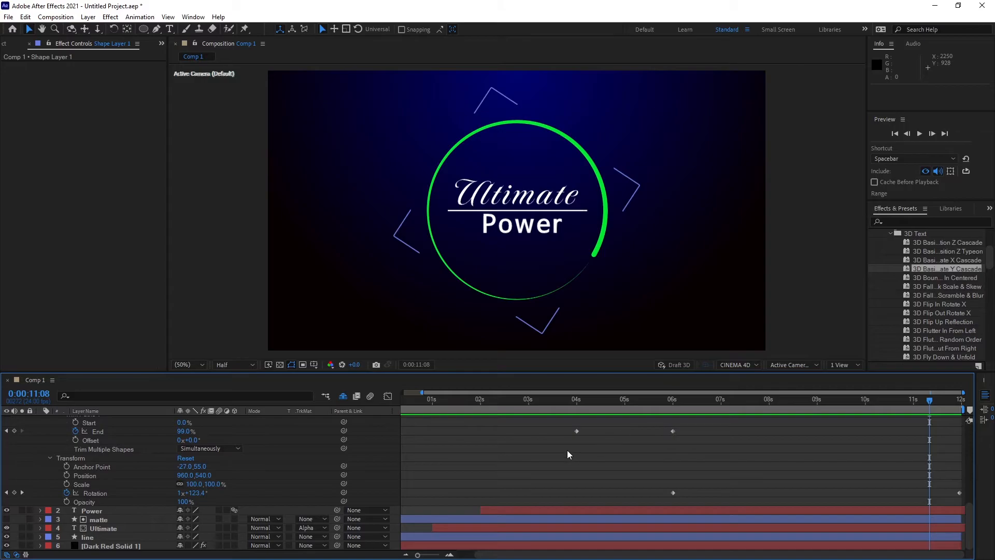
Collapse the circle layer's properties and duplicate the layer.
{"action": "scroll", "coordinate": [568, 454], "scroll_direction": "up", "scroll_amount": 8}
{"action": "left_click", "coordinate": [40, 420]}
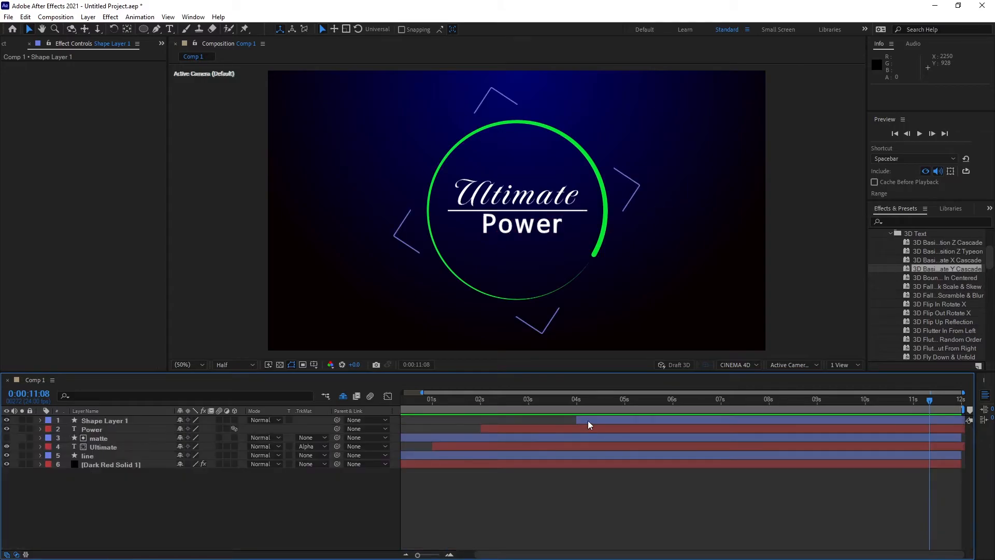
{"action": "left_click", "coordinate": [593, 420]}
{"action": "key", "text": "ctrl+d"}
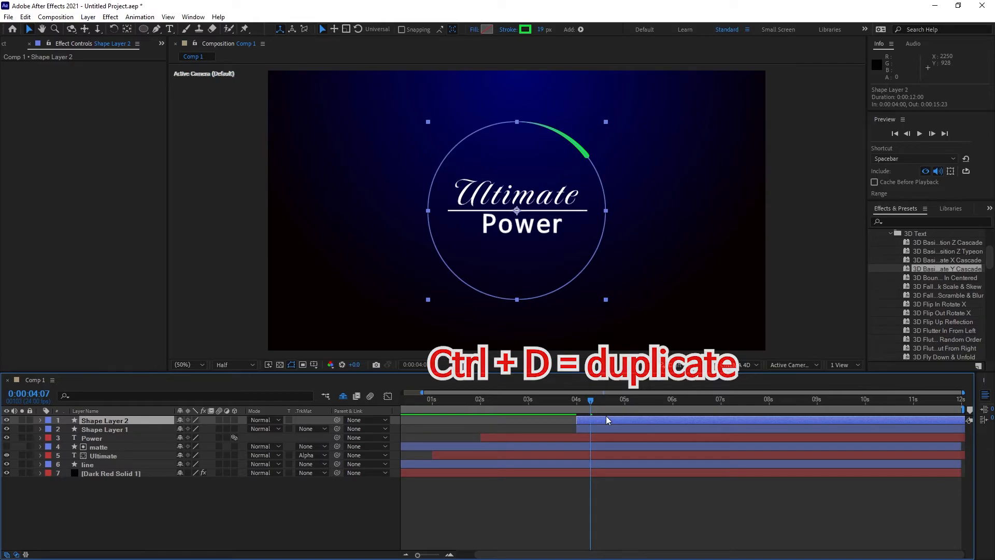
Scale the duplicated circle layer, Shape Layer 2, to 79%.
{"action": "left_click", "coordinate": [40, 421]}
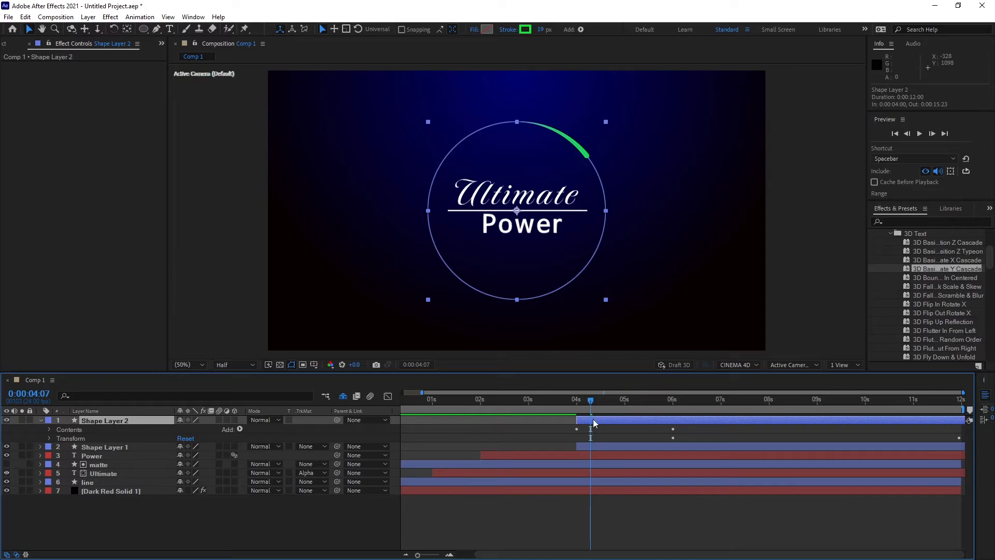
{"action": "left_click", "coordinate": [50, 430]}
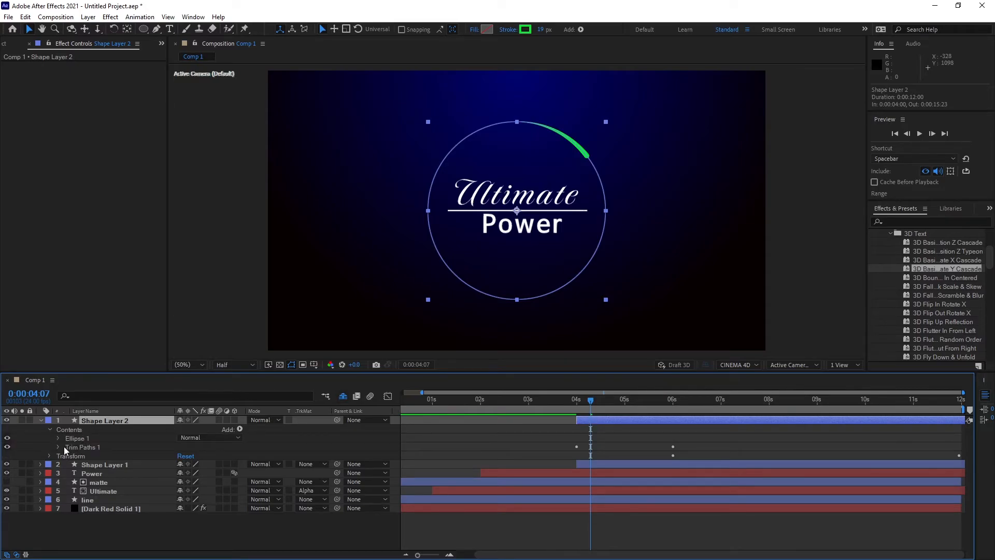
{"action": "left_click", "coordinate": [59, 438]}
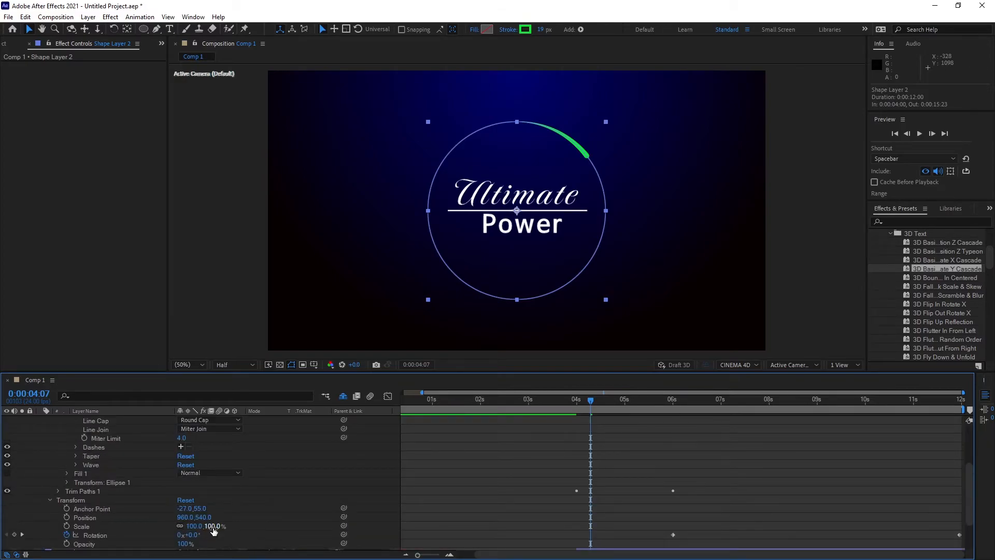
{"action": "left_click_drag", "start_coordinate": [194, 526], "coordinate": [187, 530]}
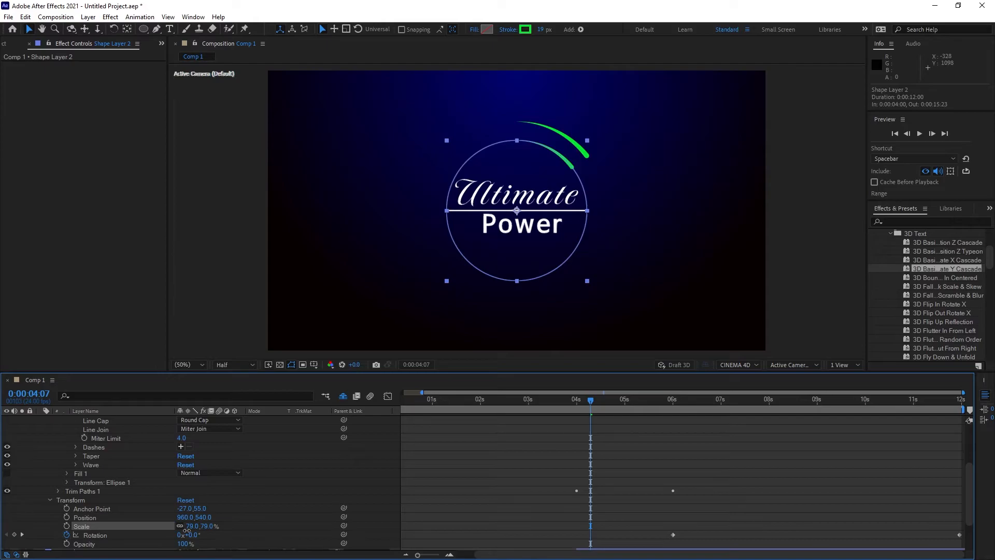
{"action": "left_click", "coordinate": [489, 464]}
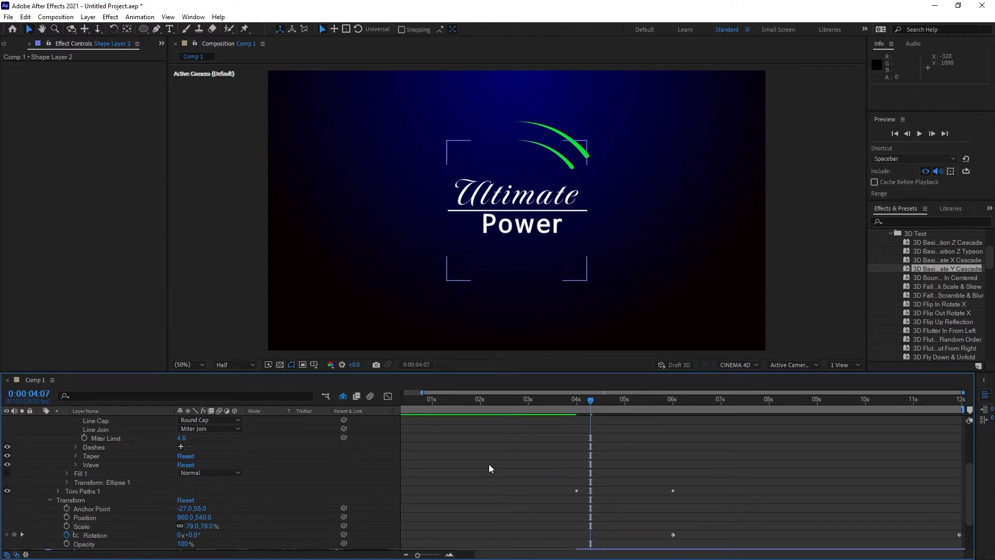
Set the duplicate circle's stroke color to red (E80404) and preview both circles' animation.
{"action": "scroll", "coordinate": [490, 465], "scroll_direction": "up", "scroll_amount": 3}
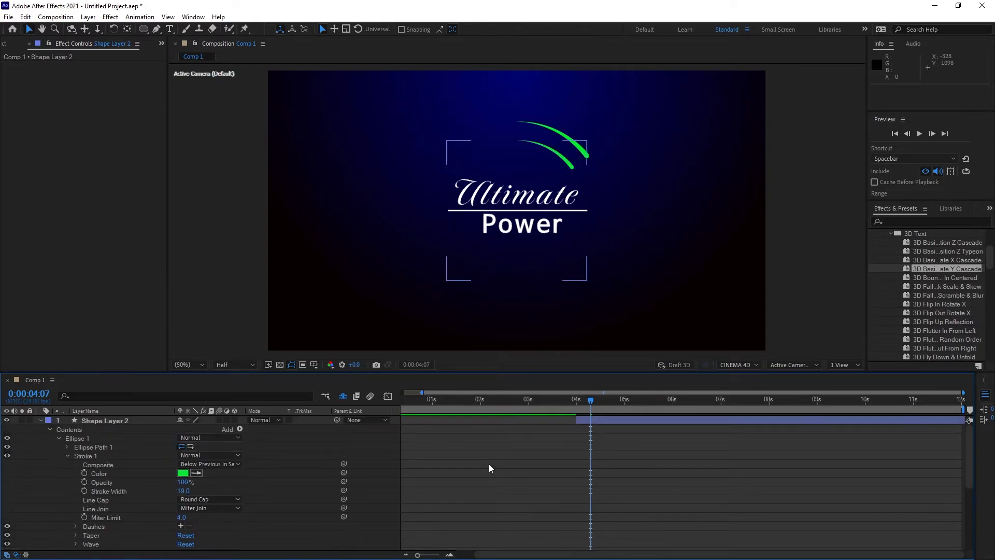
{"action": "left_click", "coordinate": [182, 472]}
{"action": "left_click_drag", "start_coordinate": [483, 308], "coordinate": [488, 208]}
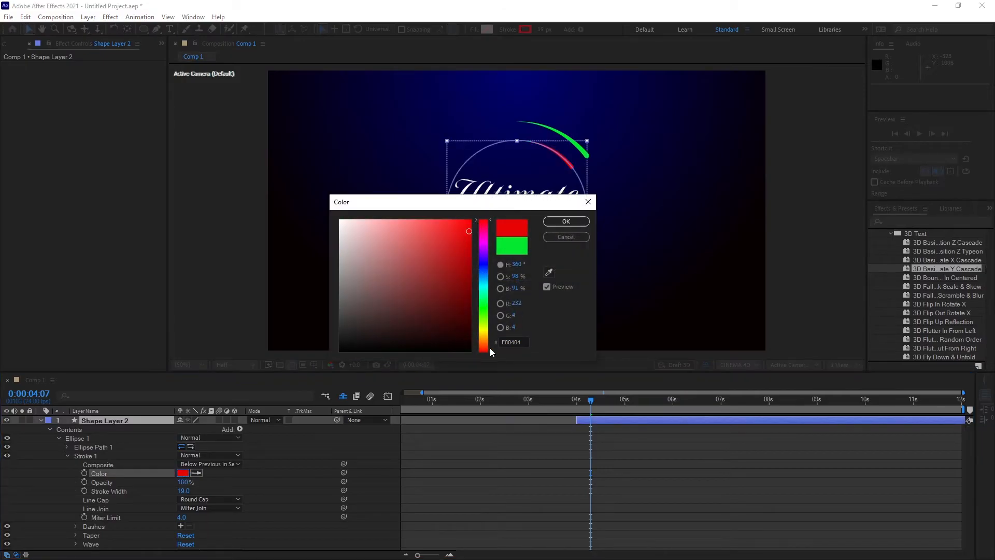
{"action": "left_click", "coordinate": [566, 222]}
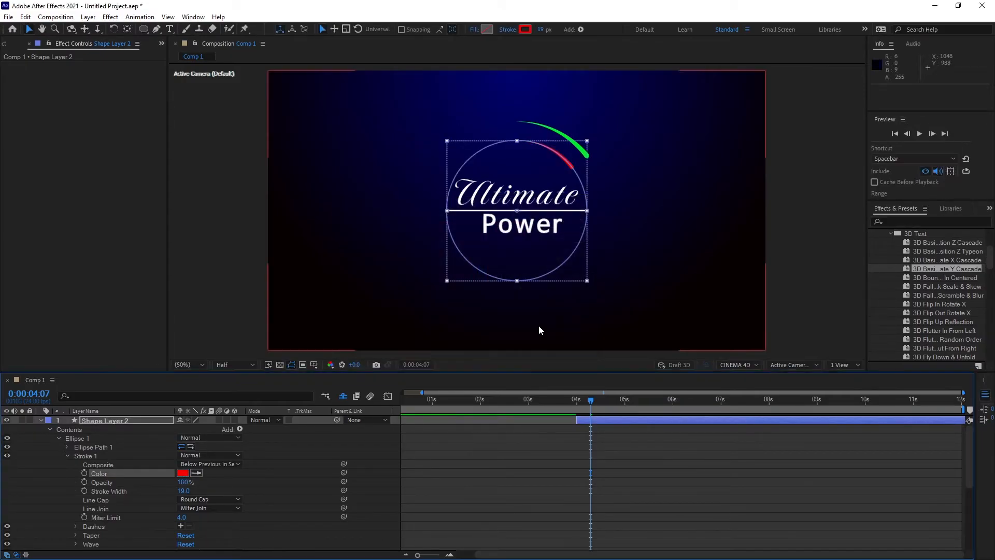
{"action": "key", "text": "space"}
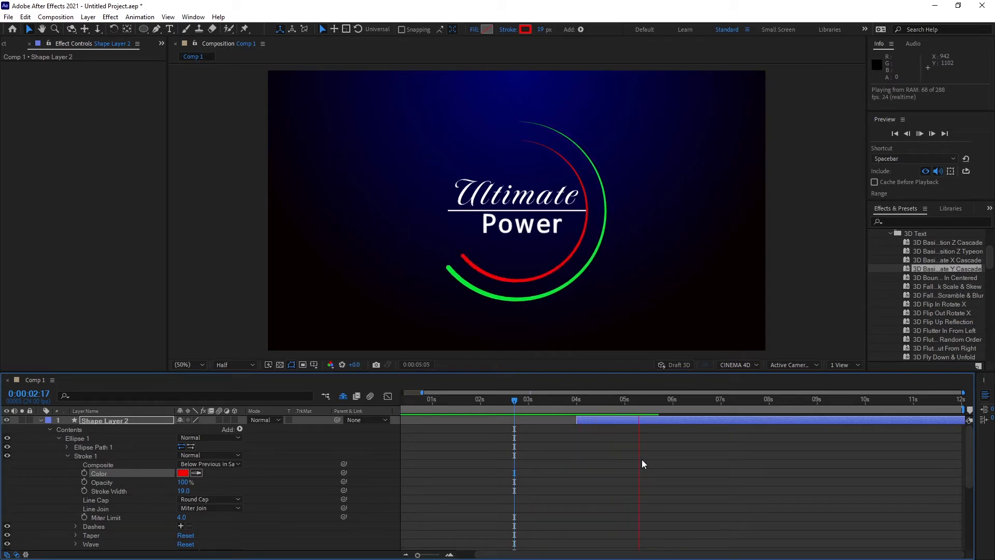
{"action": "key", "text": "space"}
{"action": "scroll", "coordinate": [544, 437], "scroll_direction": "down", "scroll_amount": 5}
{"action": "key", "text": "space"}
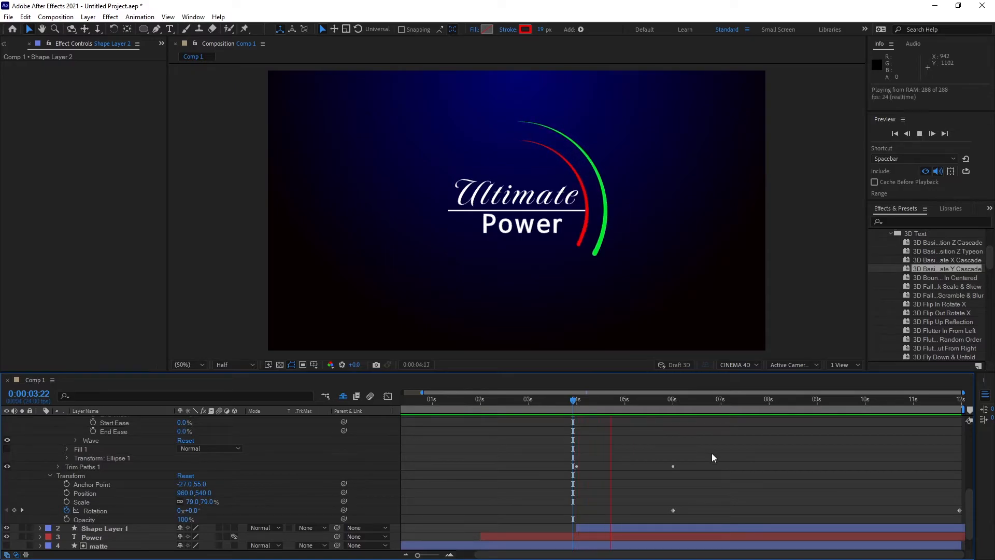
{"action": "key", "text": "space"}
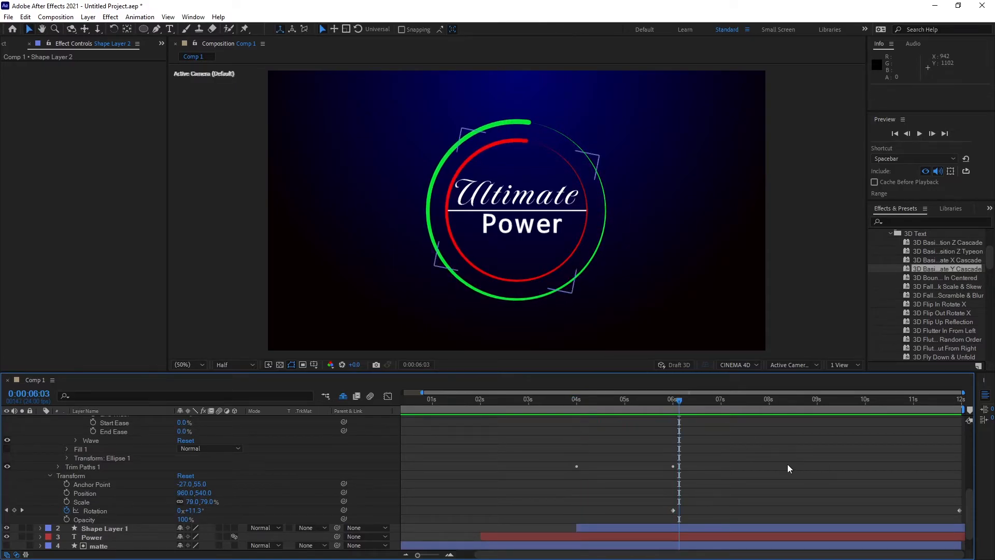
Turn on Reverse Path Direction for the red circle's Ellipse Path 1 and check its motion up to 0:00:06:00.
{"action": "scroll", "coordinate": [788, 464], "scroll_direction": "up", "scroll_amount": 3}
{"action": "scroll", "coordinate": [788, 464], "scroll_direction": "up", "scroll_amount": 6}
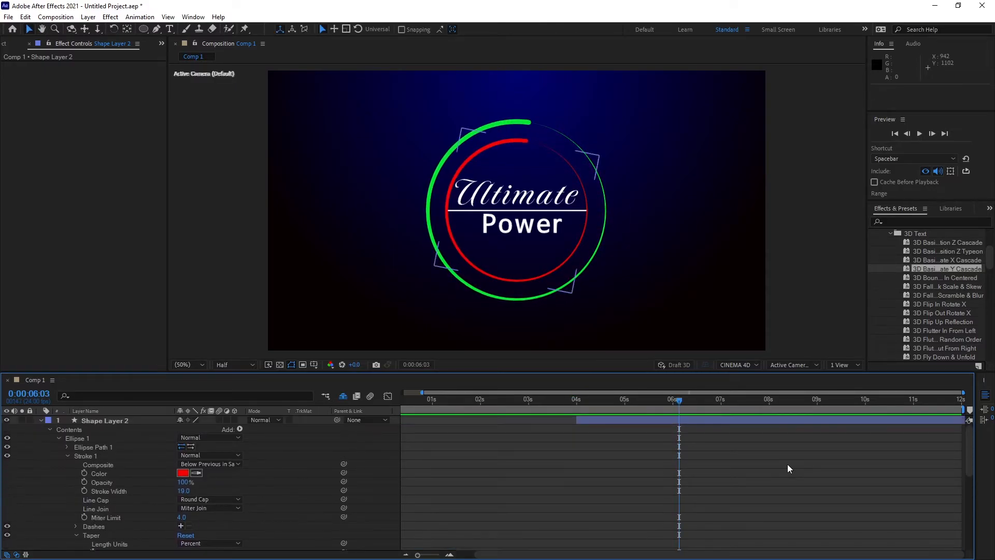
{"action": "left_click", "coordinate": [190, 446]}
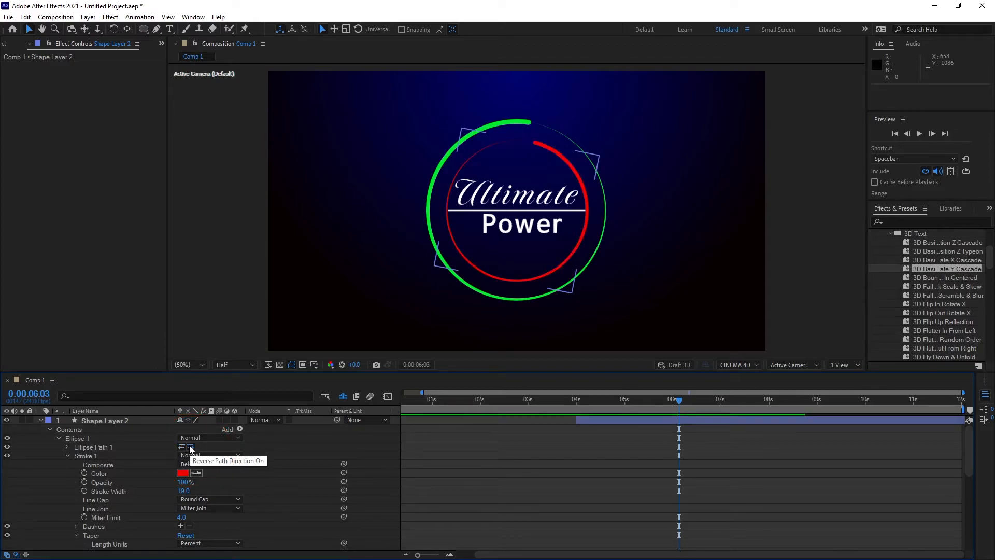
{"action": "mouse_move", "coordinate": [674, 408]}
{"action": "left_mouse_down"}
{"action": "mouse_move", "coordinate": [597, 408]}
{"action": "mouse_move", "coordinate": [683, 409]}
{"action": "mouse_move", "coordinate": [659, 409]}
{"action": "left_mouse_up"}
{"action": "left_click", "coordinate": [676, 420]}
{"action": "scroll", "coordinate": [698, 473], "scroll_direction": "down", "scroll_amount": 5}
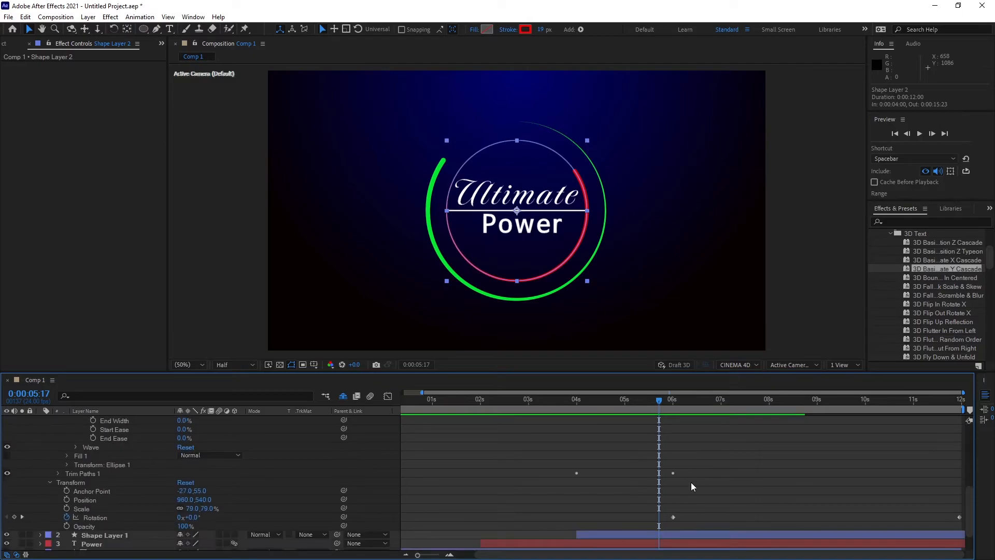
{"action": "left_click_drag", "start_coordinate": [668, 406], "coordinate": [708, 420]}
{"action": "left_click_drag", "start_coordinate": [707, 418], "coordinate": [673, 433]}
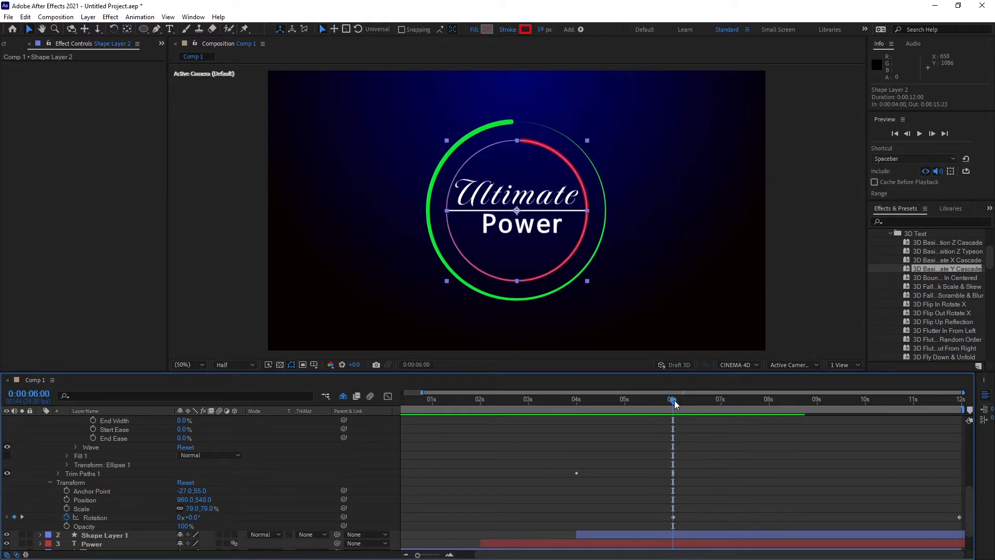
Set the red circle's Rotation keyframe at 0:00:11:23 to -1x-180° and preview the opposing spin.
{"action": "left_click_drag", "start_coordinate": [676, 404], "coordinate": [773, 410]}
{"action": "left_click", "coordinate": [23, 517]}
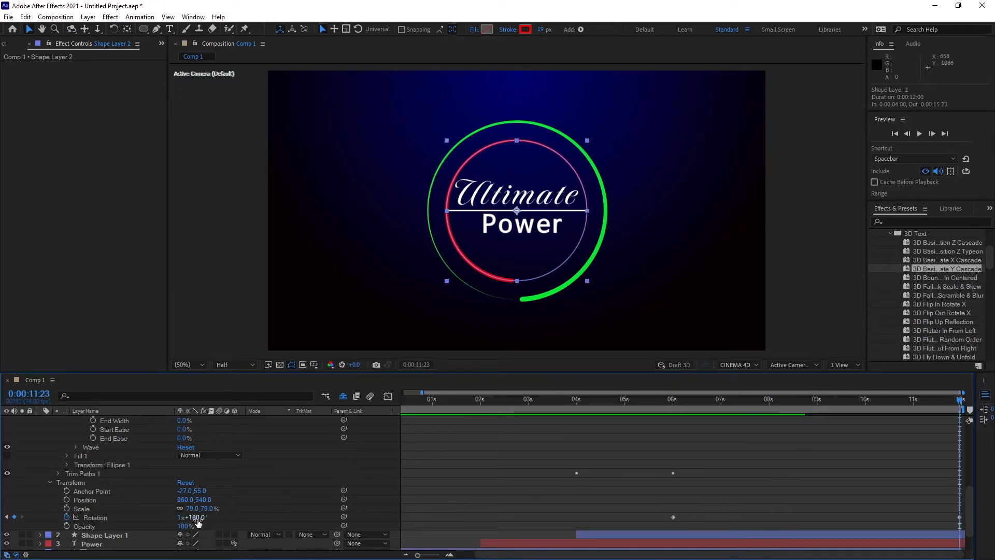
{"action": "left_click", "coordinate": [181, 517]}
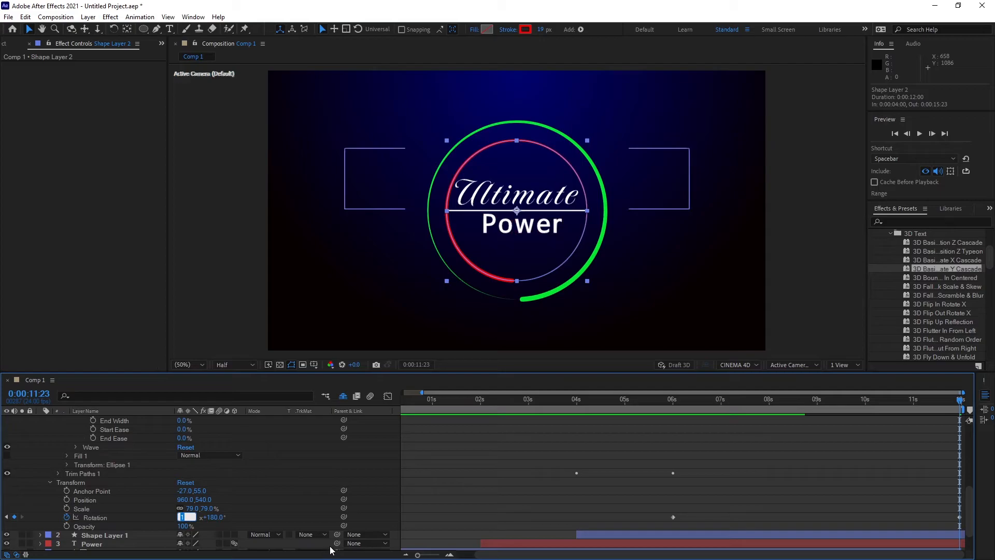
{"action": "type", "text": "0"}
{"action": "key", "text": "Tab"}
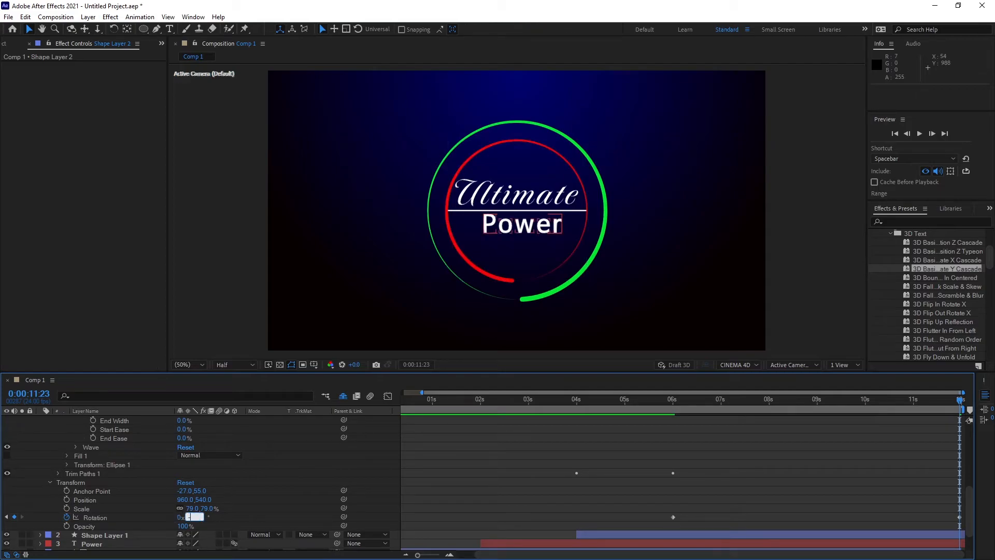
{"action": "type", "text": "-180"}
{"action": "left_click", "coordinate": [180, 518]}
{"action": "type", "text": "-1"}
{"action": "key", "text": "Return"}
{"action": "left_click_drag", "start_coordinate": [637, 402], "coordinate": [531, 410]}
{"action": "key", "text": "space"}
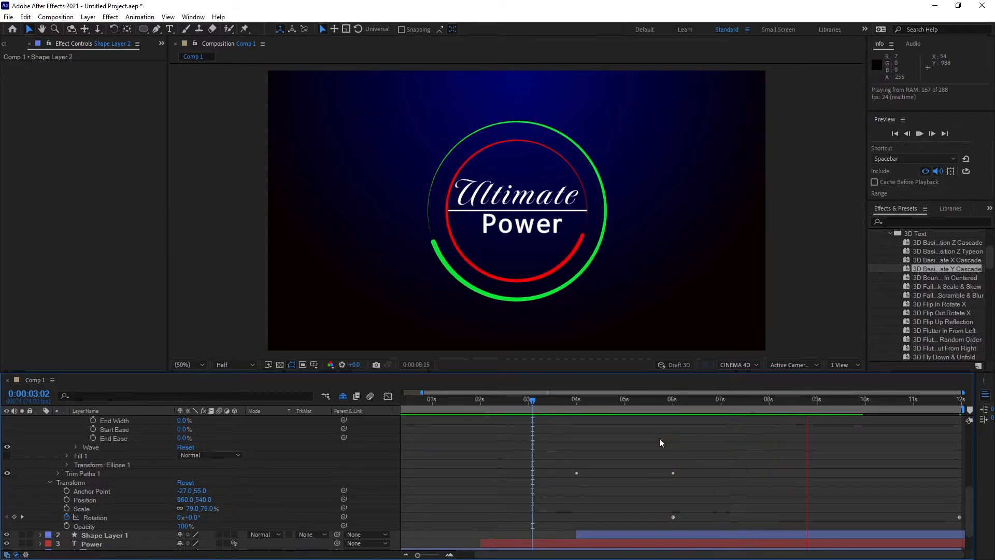
{"action": "key", "text": "space"}
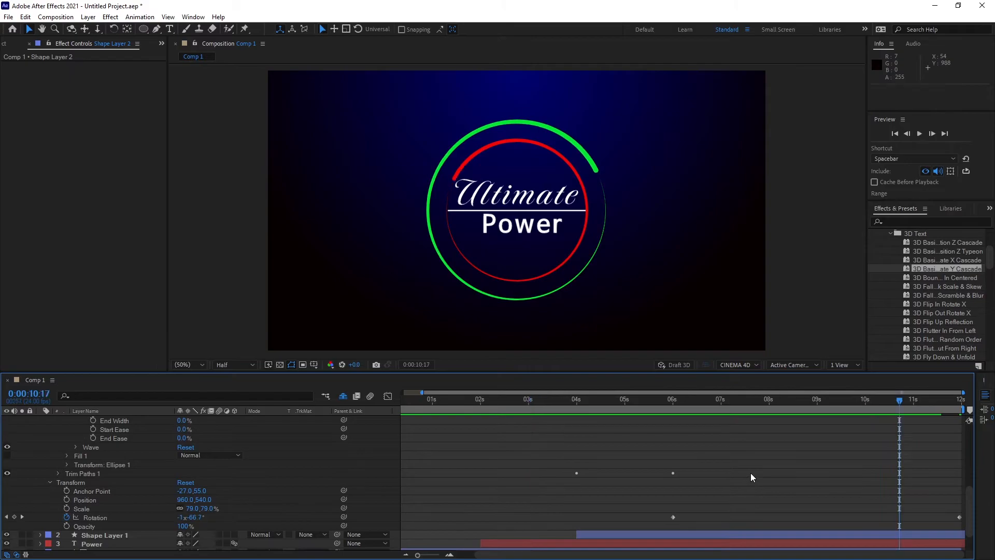
Collapse Shape Layer 2, shift it in time so it starts at 0:00:05:00, and preview the animation.
{"action": "scroll", "coordinate": [810, 471], "scroll_direction": "up", "scroll_amount": 5}
{"action": "left_click", "coordinate": [40, 420]}
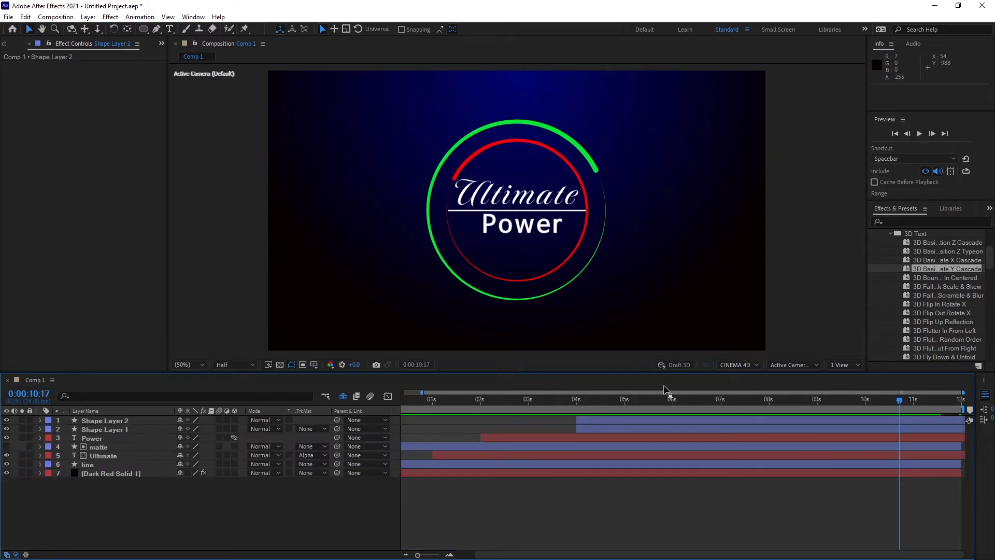
{"action": "left_click", "coordinate": [577, 402]}
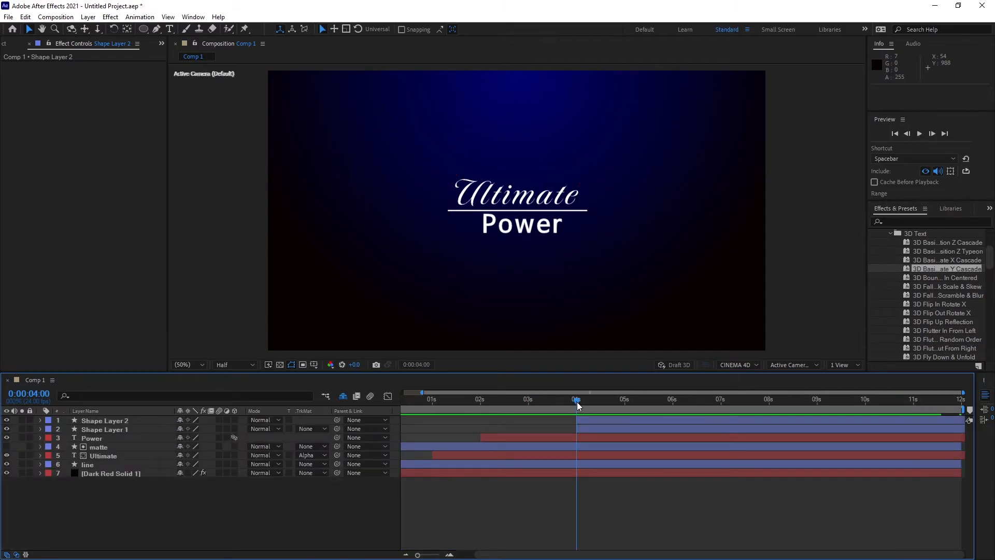
{"action": "mouse_move", "coordinate": [579, 405]}
{"action": "left_mouse_down"}
{"action": "mouse_move", "coordinate": [595, 404]}
{"action": "mouse_move", "coordinate": [578, 417]}
{"action": "mouse_move", "coordinate": [625, 422]}
{"action": "left_mouse_up"}
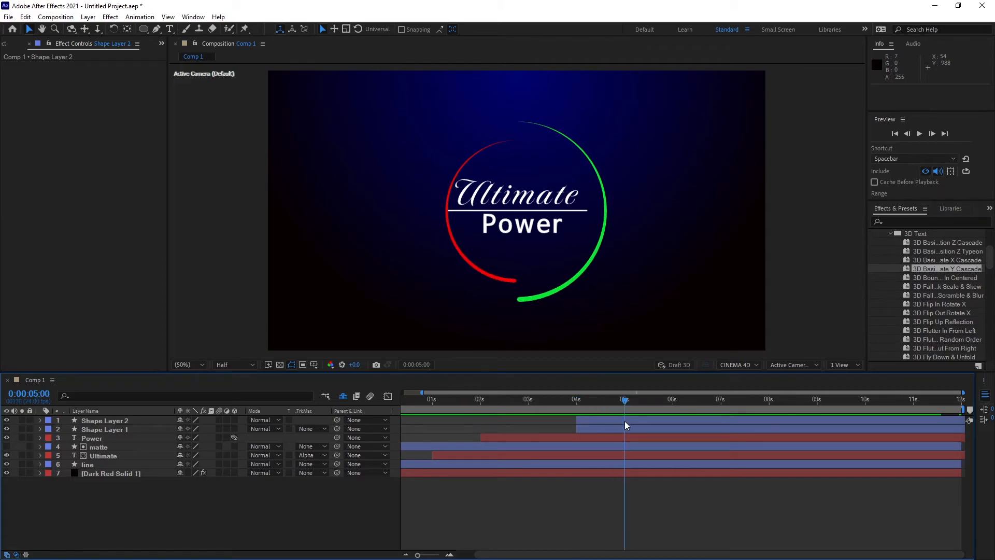
{"action": "left_click", "coordinate": [607, 420]}
{"action": "left_click_drag", "start_coordinate": [607, 419], "coordinate": [659, 422]}
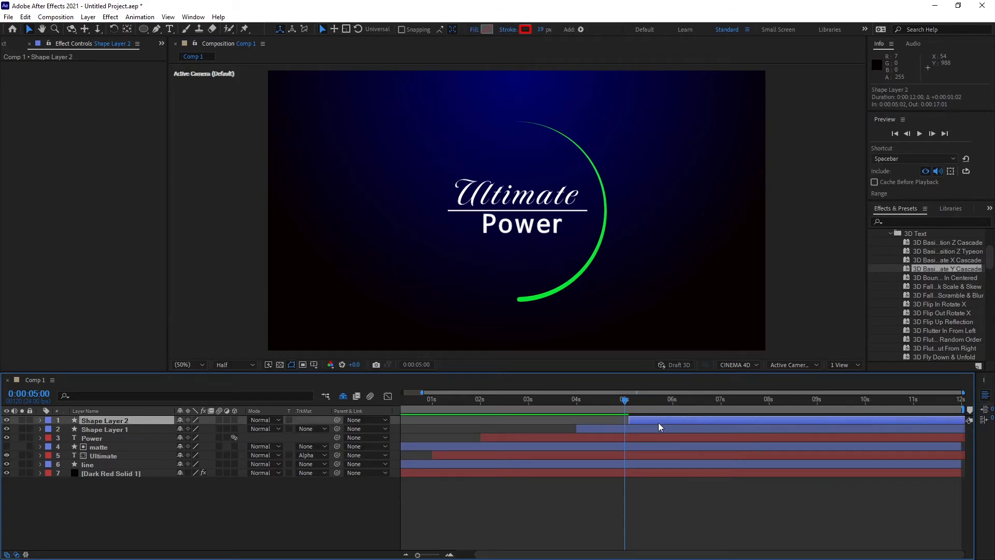
{"action": "key", "text": "space"}
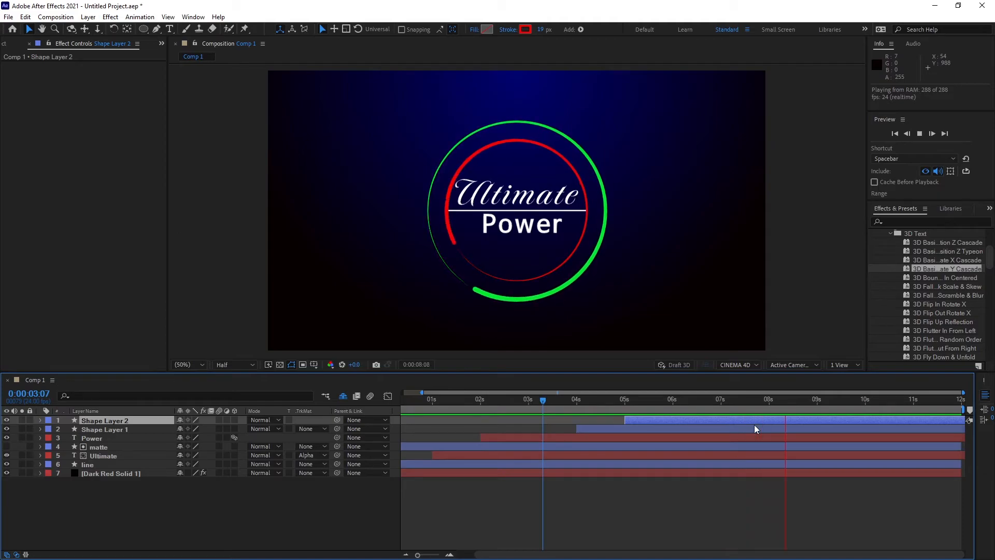
{"action": "key", "text": "space"}
Set the current time to 0:00:06:00 and add an adjustment layer above all the other layers.
{"action": "left_click_drag", "start_coordinate": [897, 400], "coordinate": [693, 504]}
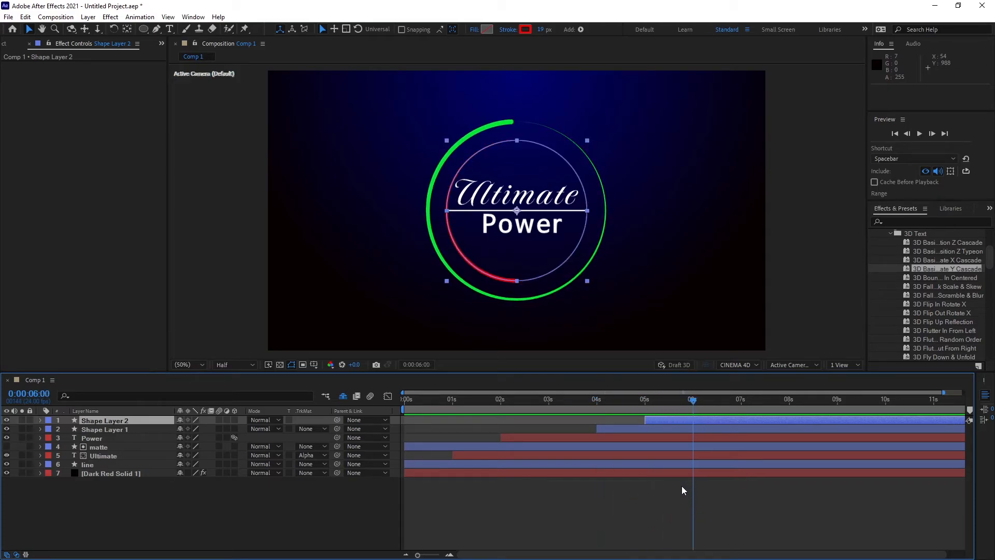
{"action": "left_click", "coordinate": [679, 523]}
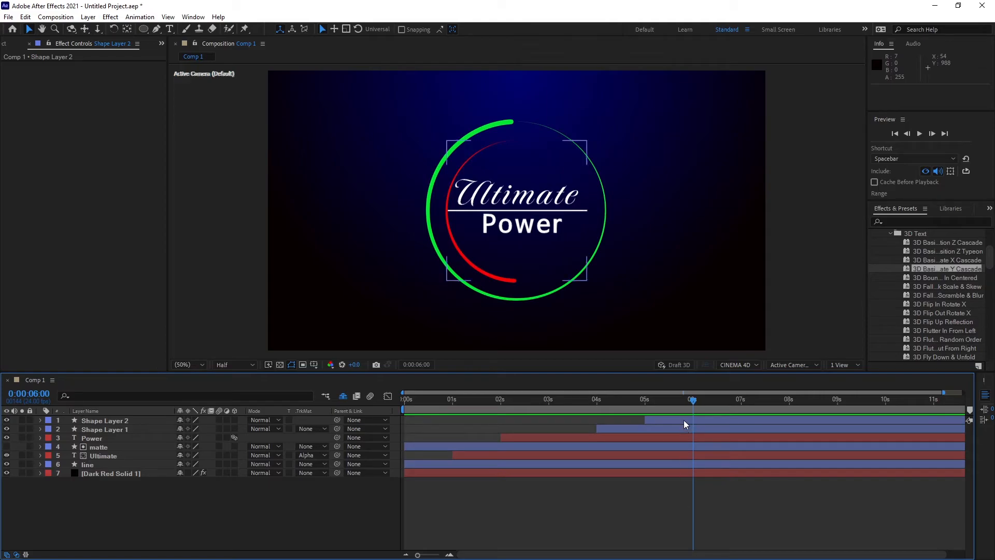
{"action": "left_click", "coordinate": [88, 17]}
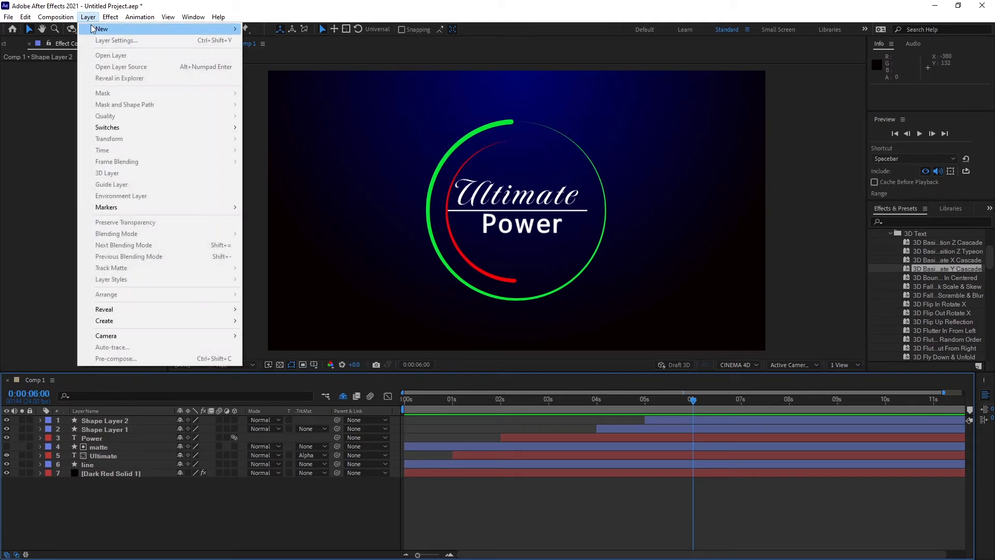
{"action": "mouse_move", "coordinate": [93, 28]}
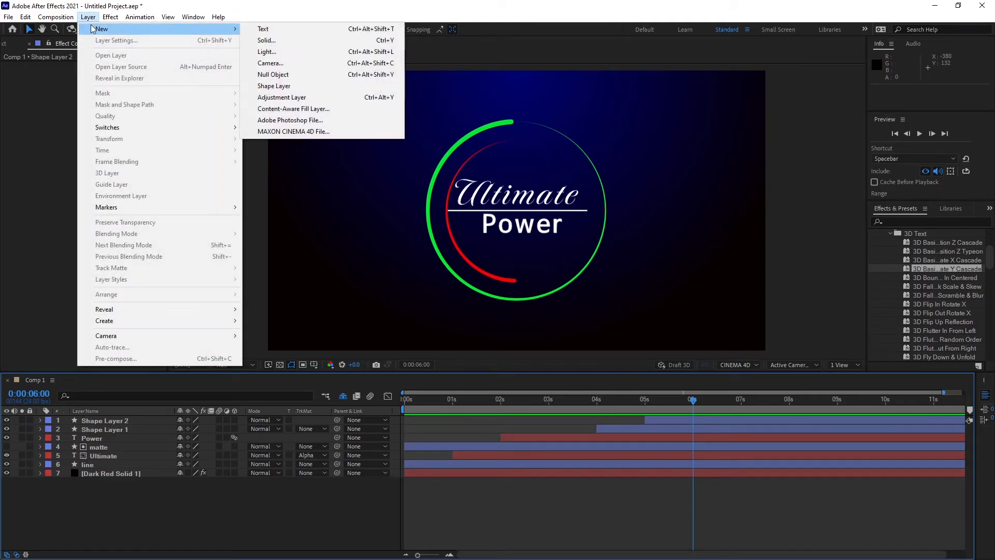
{"action": "left_click", "coordinate": [303, 101]}
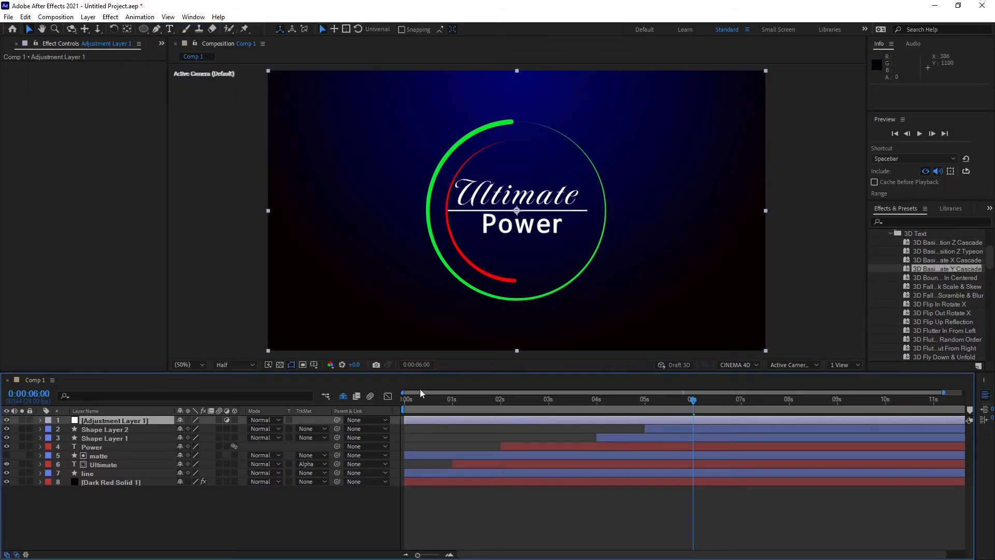
Start the adjustment layer at 0:00:06:00 and end it at 0:00:06:15.
{"action": "key", "text": "bracketleft"}
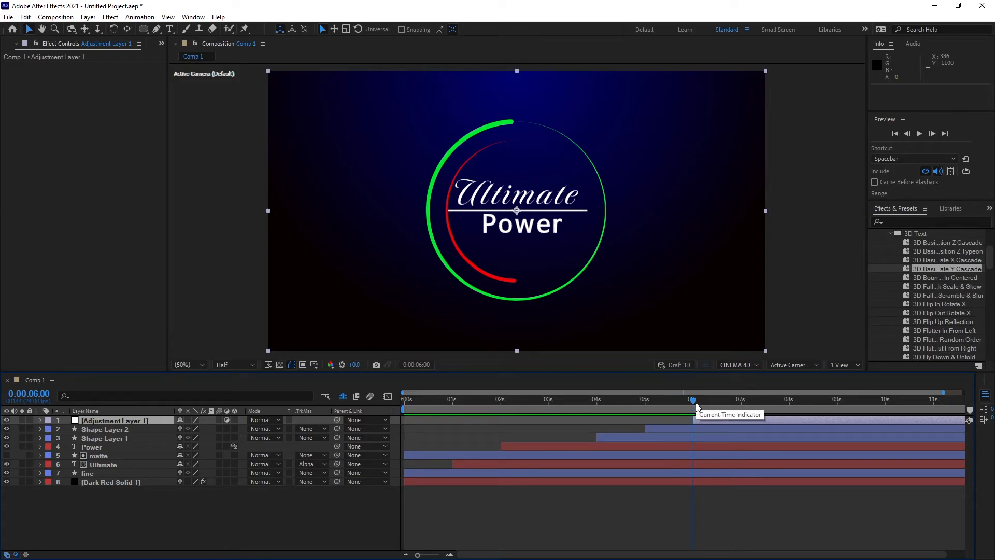
{"action": "left_click_drag", "start_coordinate": [694, 401], "coordinate": [723, 401]}
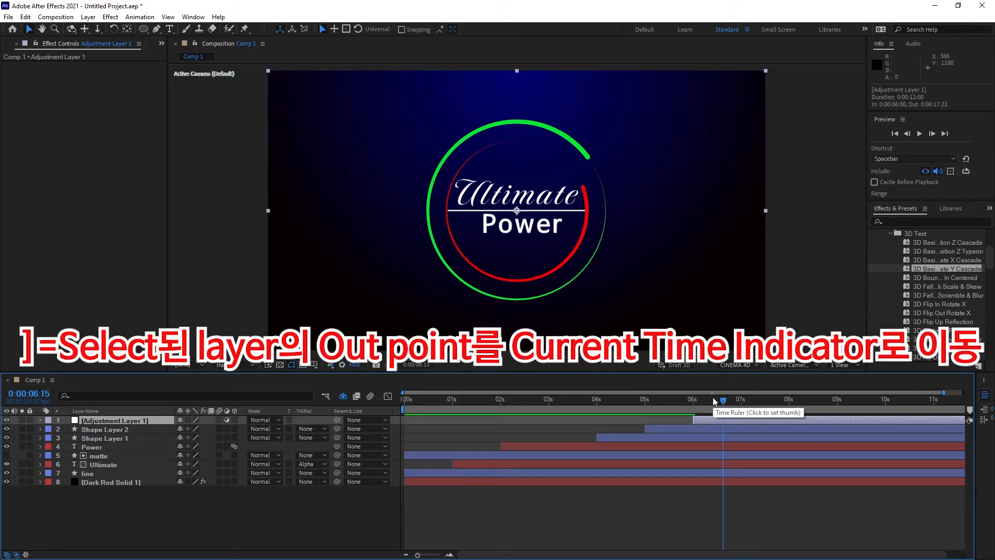
{"action": "key", "text": "bracketright"}
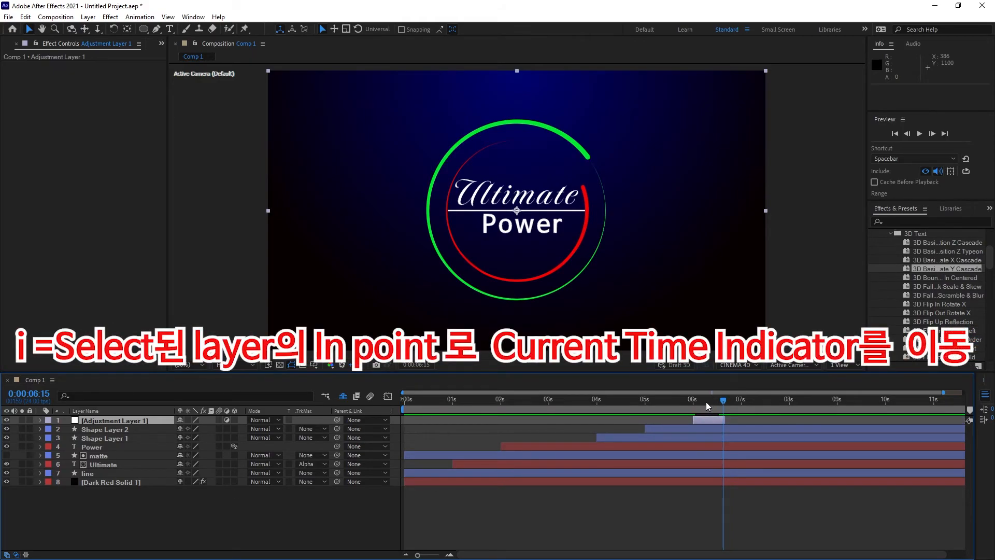
Set the current time to the adjustment layer's in point and apply the Lens Flare effect to it, searching for "lens".
{"action": "key", "text": "i"}
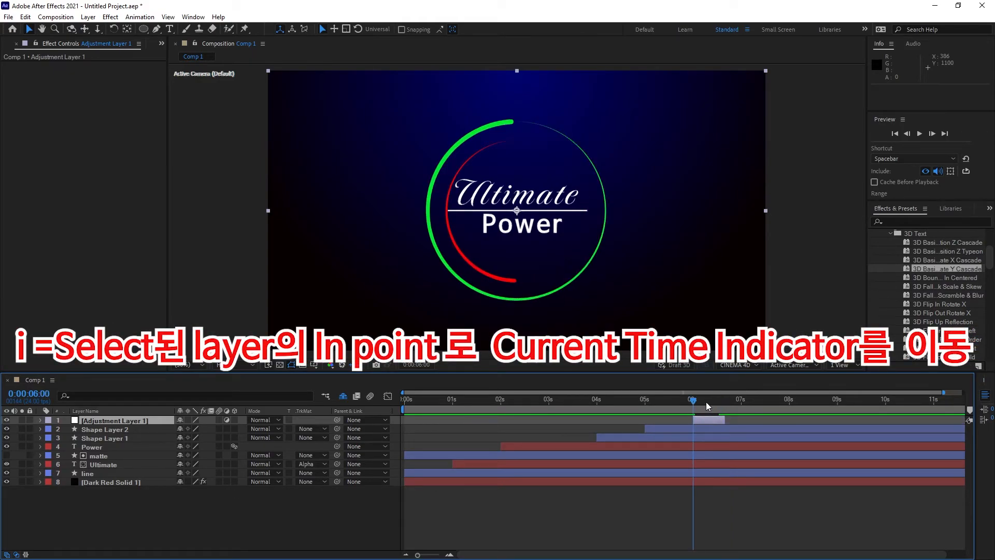
{"action": "left_click", "coordinate": [894, 221]}
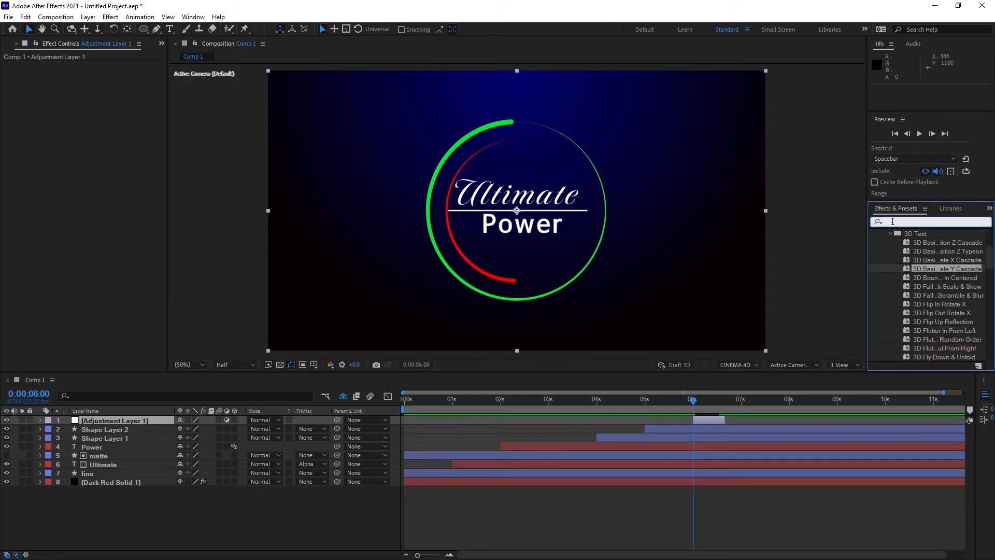
{"action": "type", "text": "le"}
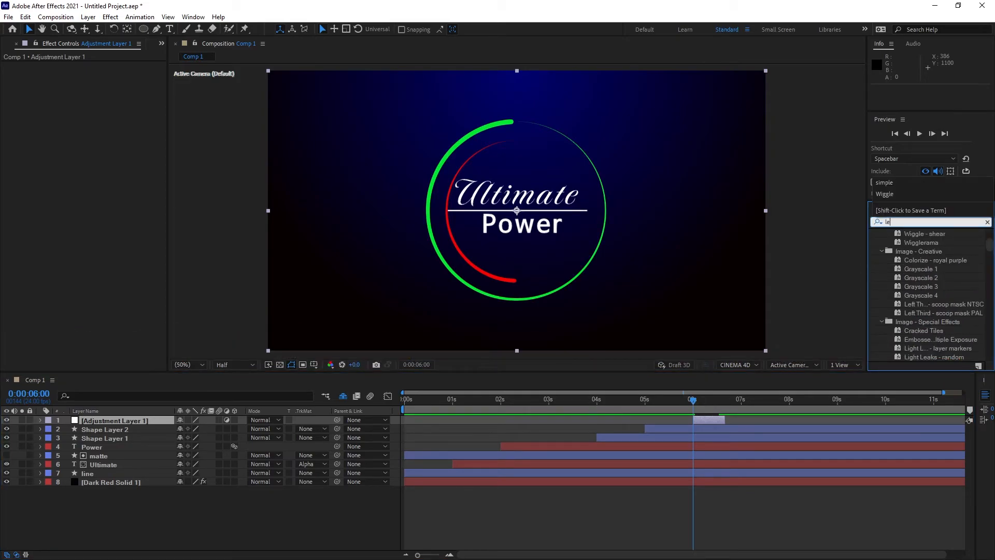
{"action": "type", "text": "ns"}
{"action": "left_click_drag", "start_coordinate": [890, 277], "coordinate": [711, 422]}
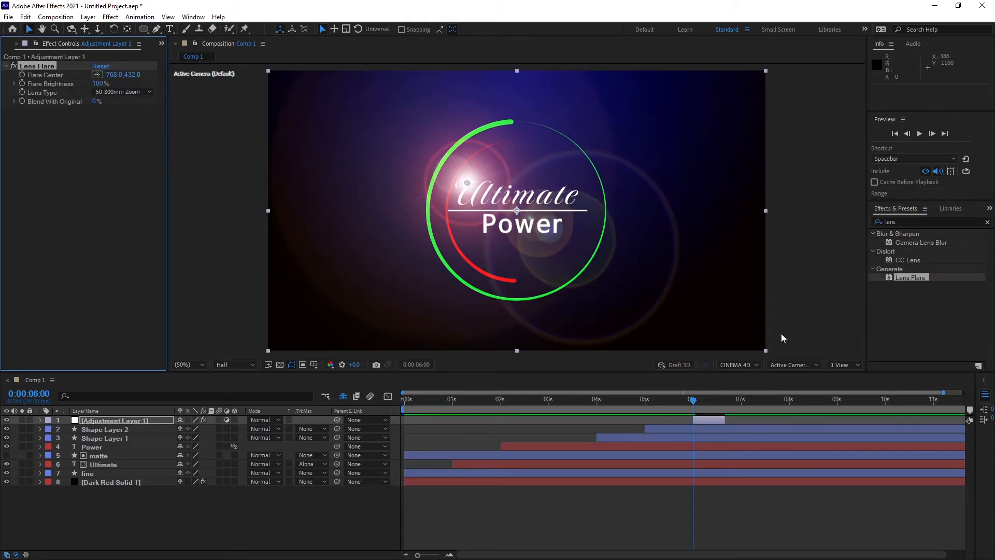
Keyframe the lens flare's Flare Center at 650.0,544.0 on 0:00:06:00 and 1244.0,544.0 on 0:00:06:15.
{"action": "left_click_drag", "start_coordinate": [465, 182], "coordinate": [434, 210]}
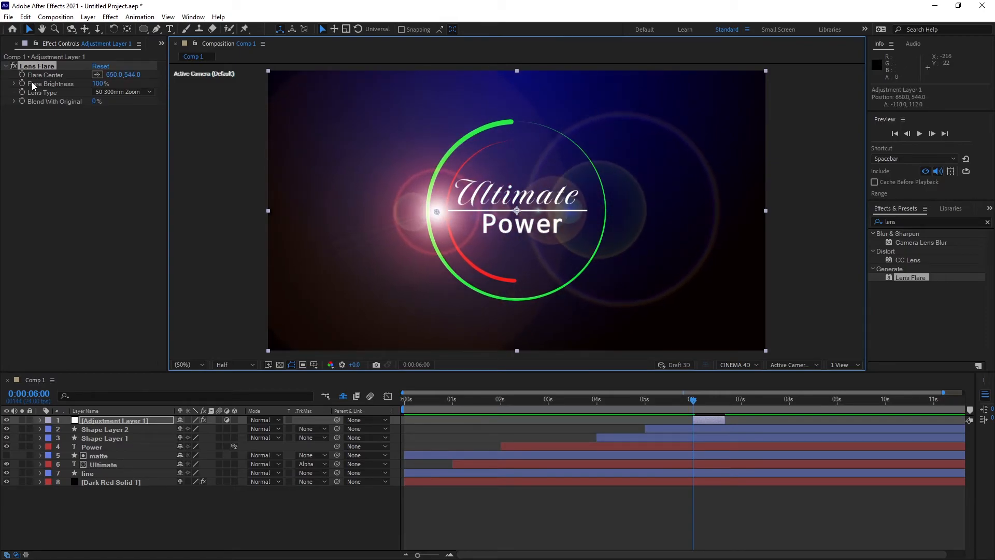
{"action": "left_click", "coordinate": [22, 75]}
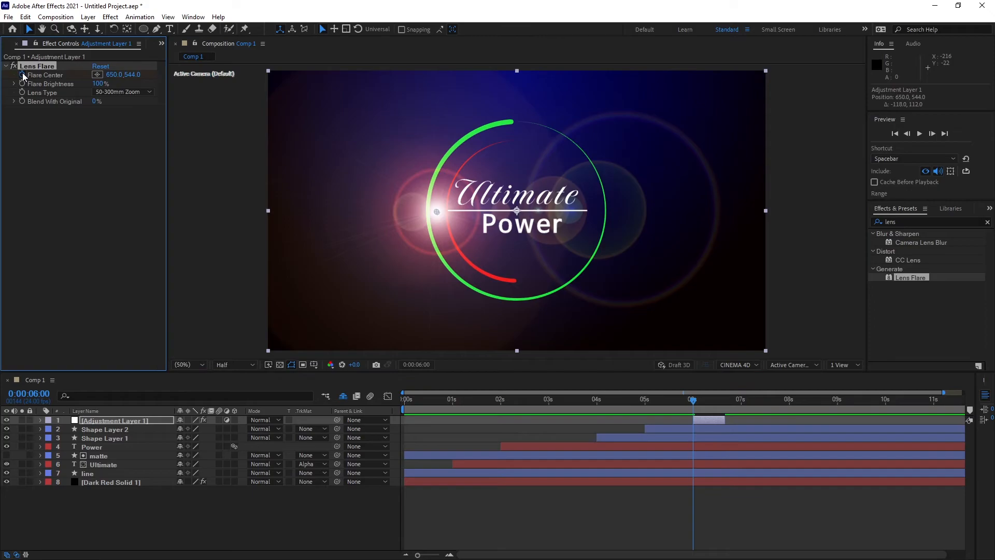
{"action": "left_click", "coordinate": [709, 418]}
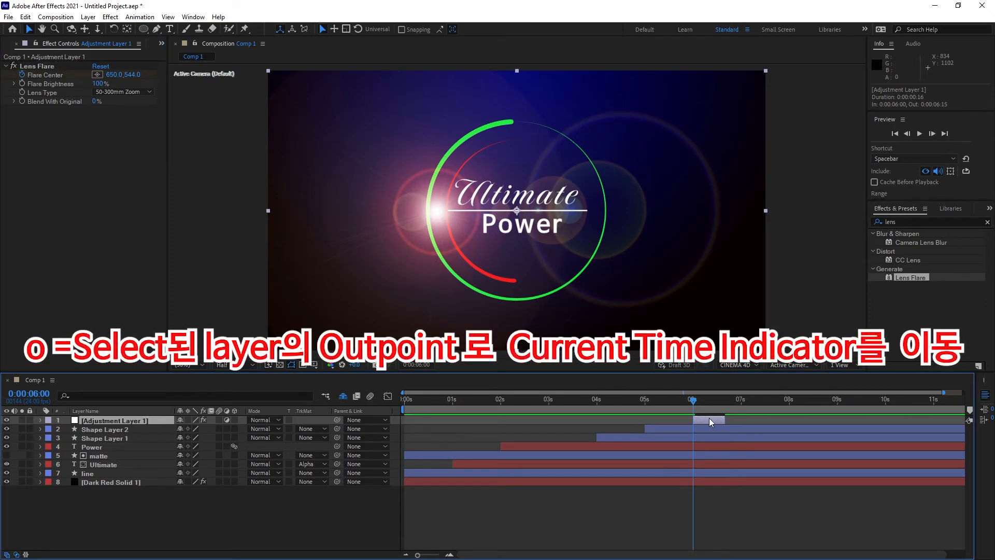
{"action": "key", "text": "o"}
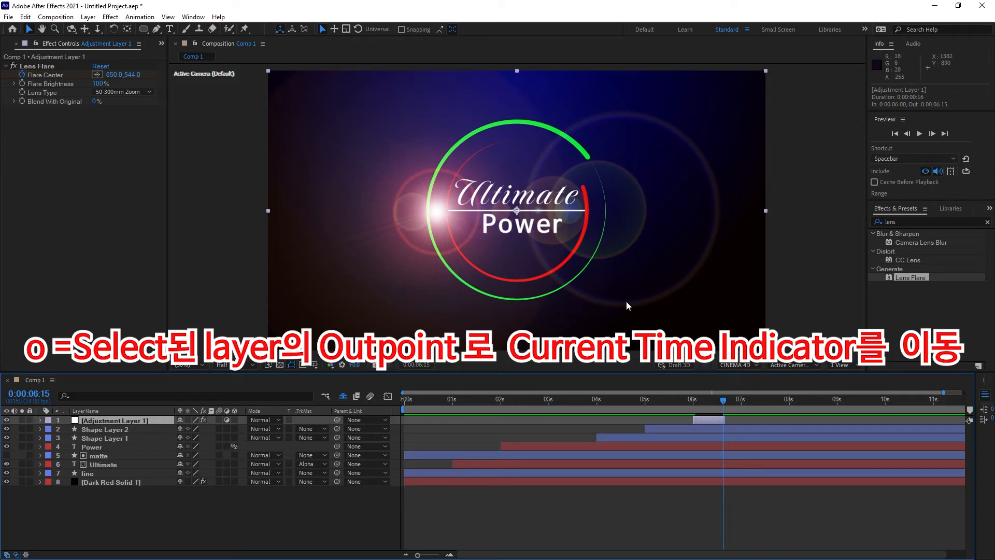
{"action": "left_click_drag", "start_coordinate": [114, 75], "coordinate": [474, 128]}
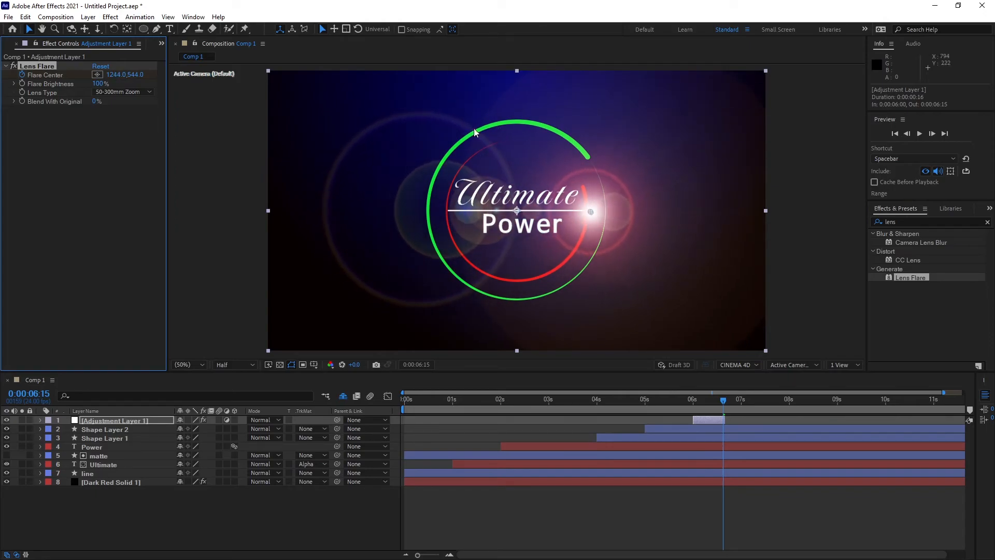
Preview the lens flare sweeping across the title from just before the adjustment layer starts.
{"action": "left_click_drag", "start_coordinate": [697, 401], "coordinate": [675, 406]}
{"action": "key", "text": "space"}
{"action": "key", "text": "space"}
{"action": "key", "text": "space"}
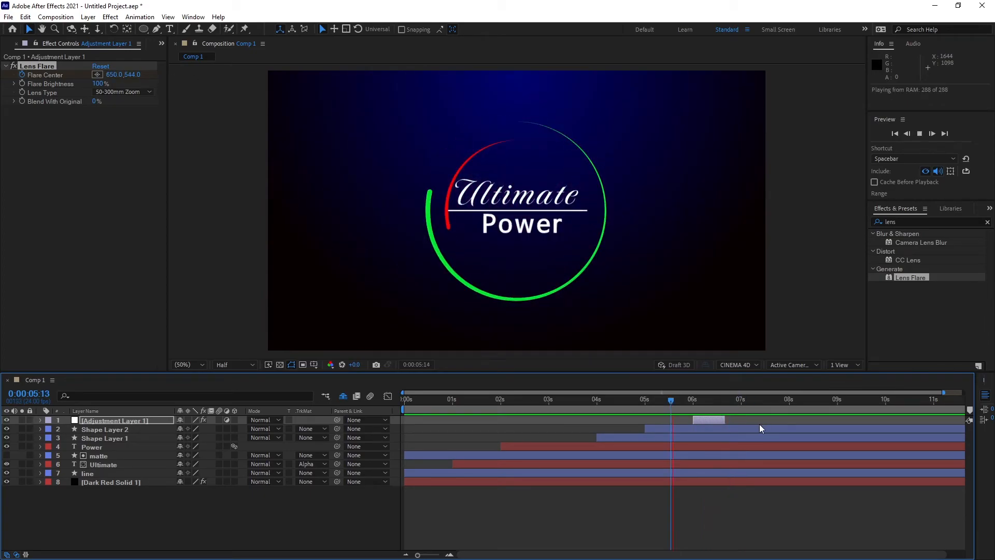
Add an Opacity keyframe of 0% to the adjustment layer at its in point, 0:00:06:00.
{"action": "left_click_drag", "start_coordinate": [721, 407], "coordinate": [708, 407]}
{"action": "left_click", "coordinate": [713, 418]}
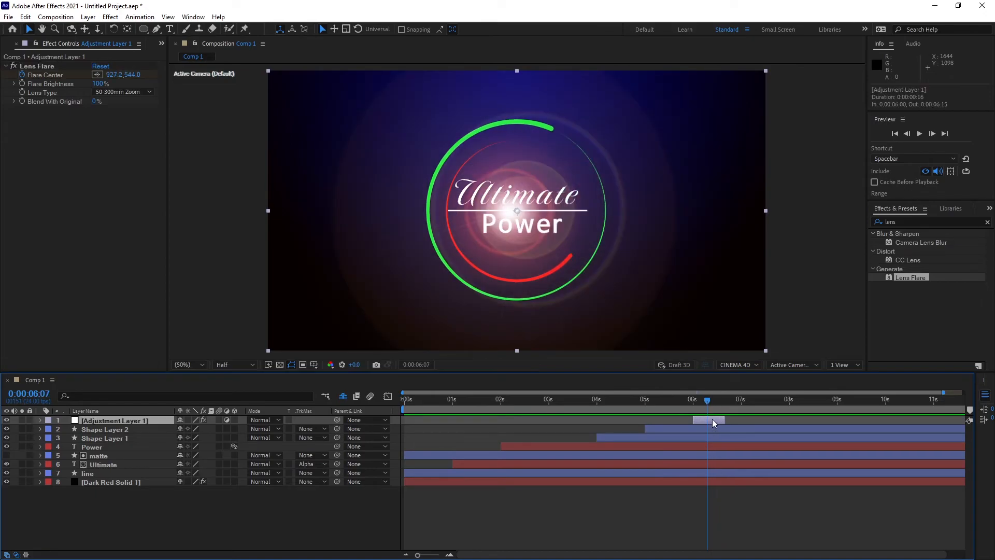
{"action": "key", "text": "t"}
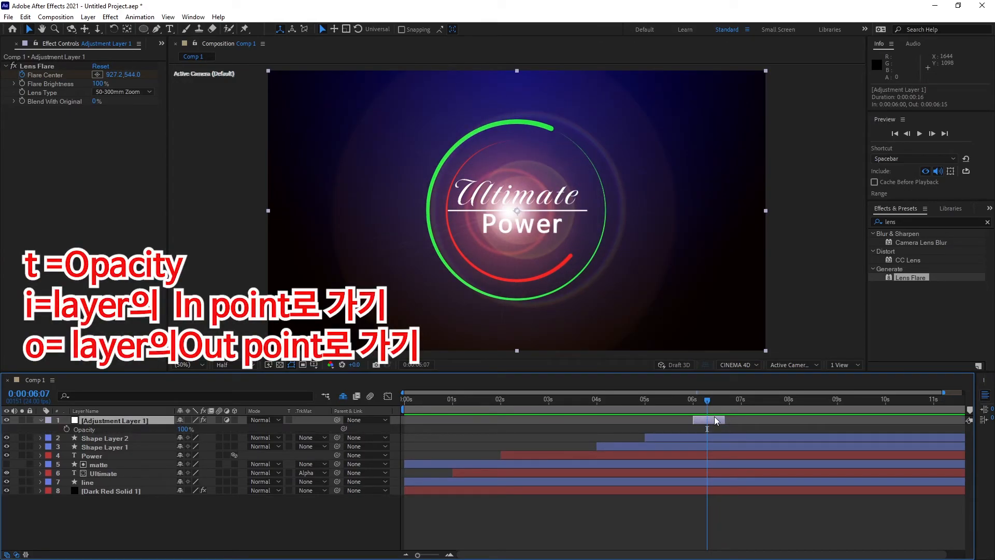
{"action": "key", "text": "i"}
{"action": "left_click", "coordinate": [66, 429]}
{"action": "left_click", "coordinate": [183, 429]}
{"action": "type", "text": "0"}
{"action": "key", "text": "Return"}
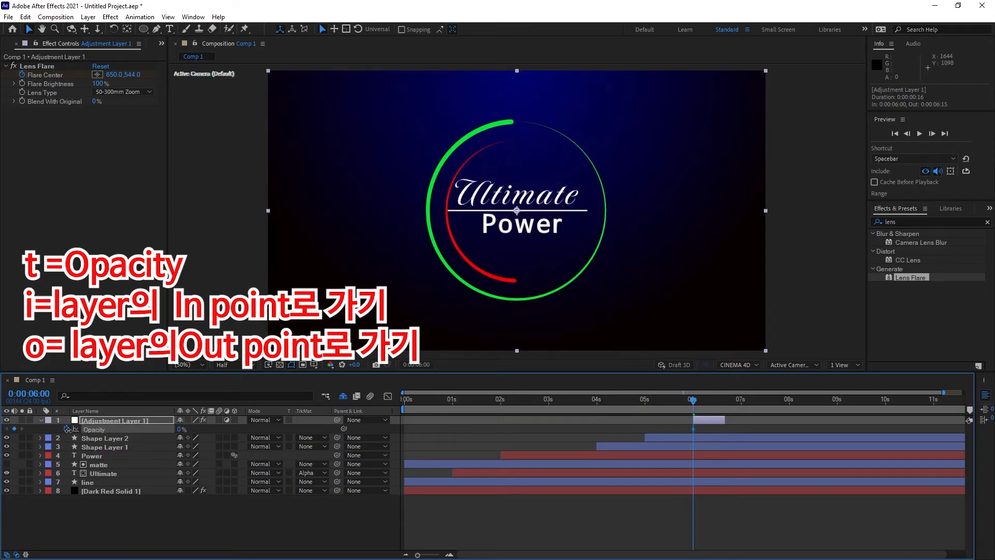
Set the adjustment layer's Opacity to 100% at 0:00:06:08 and to 0% at its out point, 0:00:06:15.
{"action": "left_click_drag", "start_coordinate": [699, 403], "coordinate": [709, 402]}
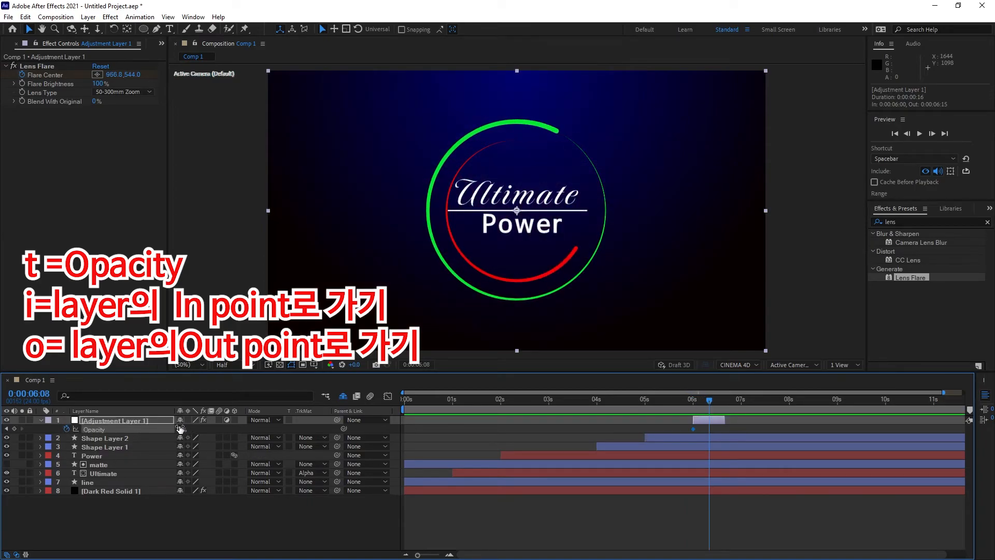
{"action": "left_click_drag", "start_coordinate": [180, 432], "coordinate": [282, 436]}
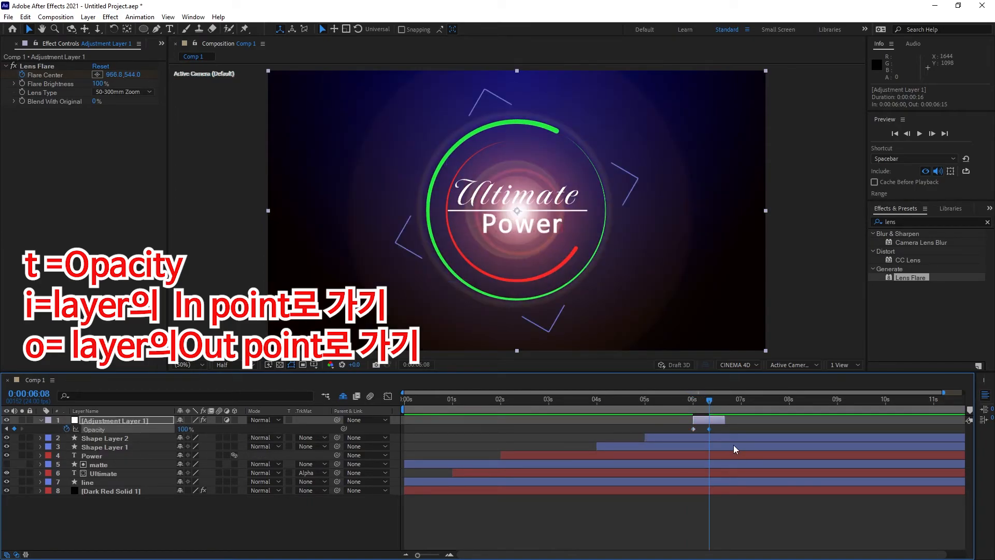
{"action": "key", "text": "o"}
{"action": "left_click_drag", "start_coordinate": [182, 432], "coordinate": [84, 433]}
Preview the lens flare fading in and out, and collapse the adjustment layer's properties.
{"action": "left_click_drag", "start_coordinate": [724, 402], "coordinate": [642, 413]}
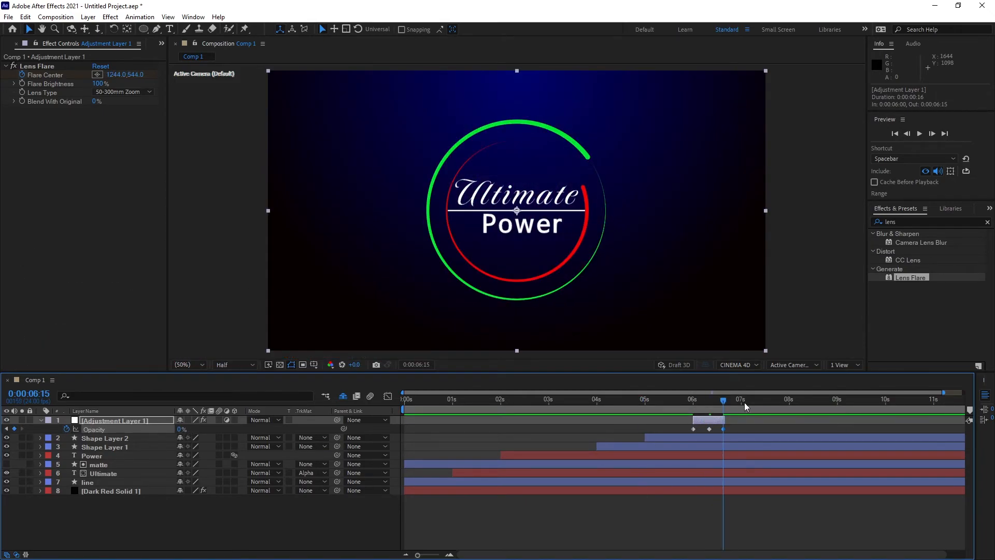
{"action": "left_click_drag", "start_coordinate": [724, 402], "coordinate": [642, 412]}
{"action": "key", "text": "space"}
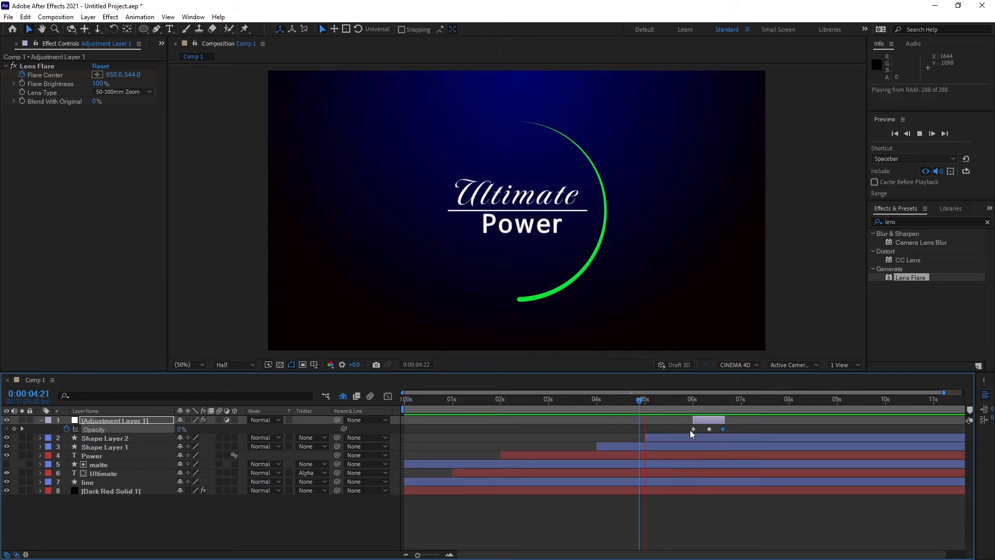
{"action": "key", "text": "space"}
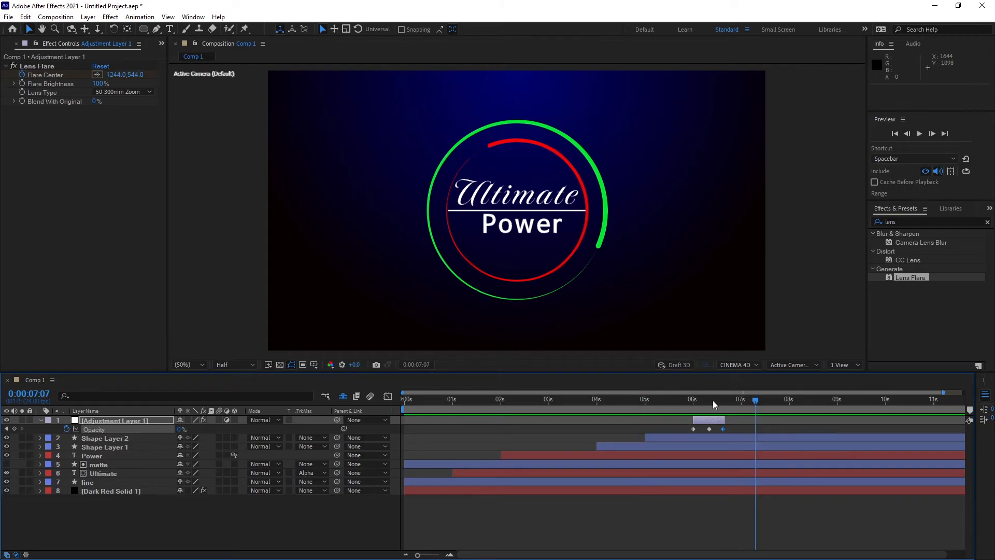
{"action": "left_click", "coordinate": [714, 408]}
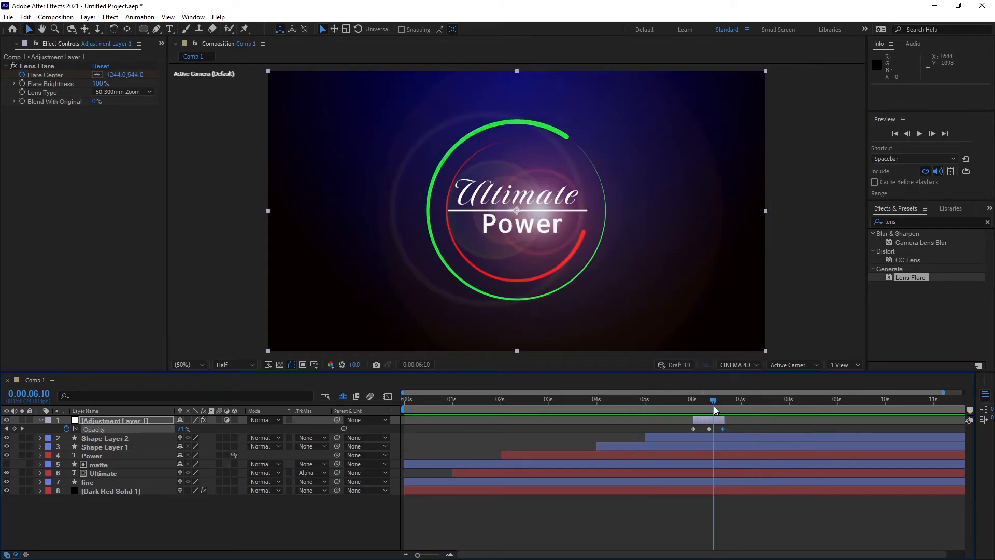
{"action": "key", "text": "space"}
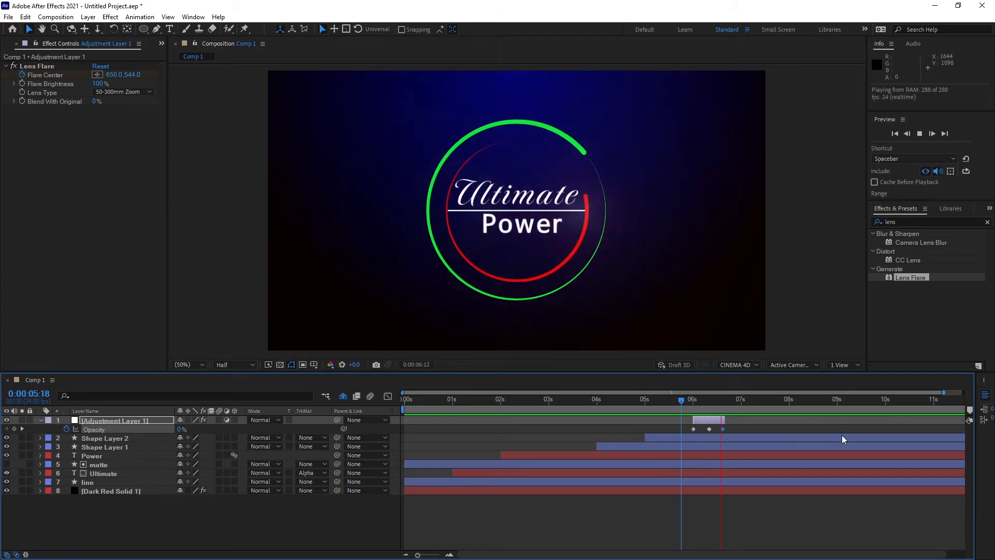
{"action": "key", "text": "space"}
{"action": "key", "text": "u"}
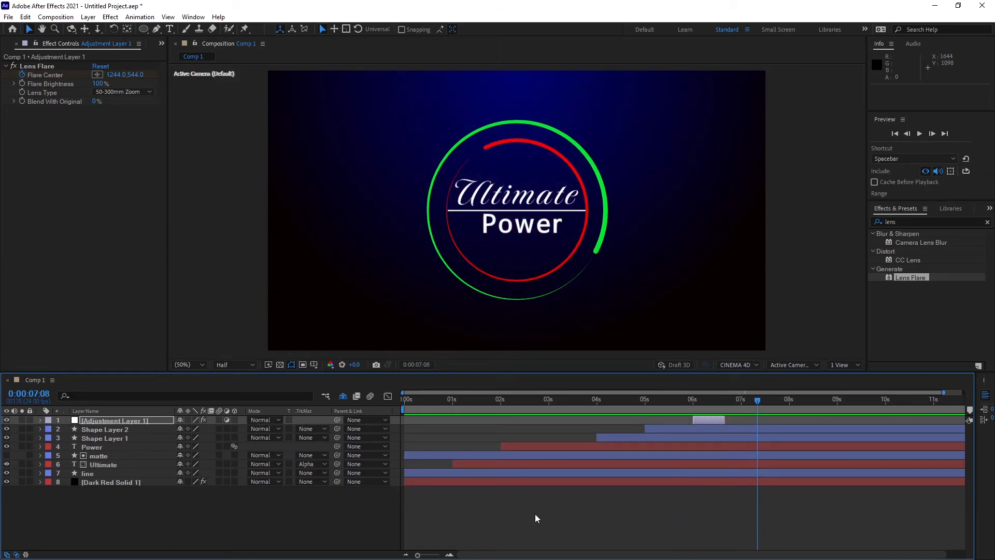
Add a null object above all the other layers.
{"action": "left_click", "coordinate": [89, 17]}
{"action": "mouse_move", "coordinate": [98, 29]}
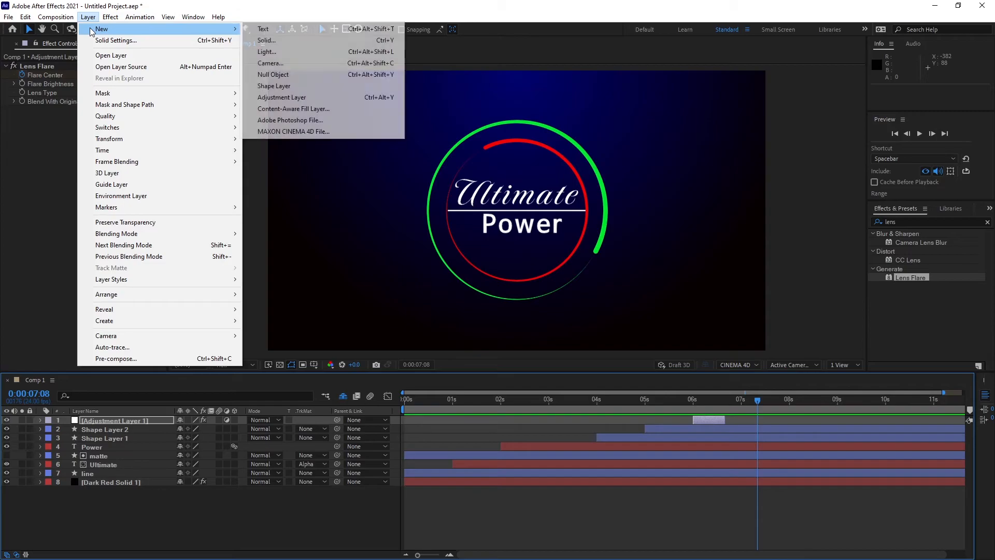
{"action": "left_click", "coordinate": [304, 76]}
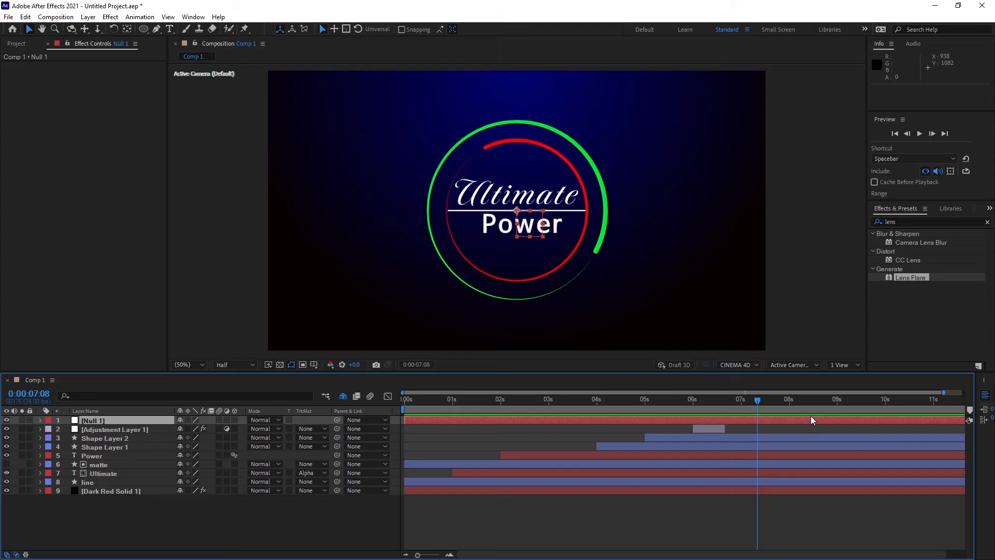
Parent every layer from the adjustment layer down to line to the null, excluding the background solid, and expand the null's Transform properties.
{"action": "left_click", "coordinate": [104, 430]}
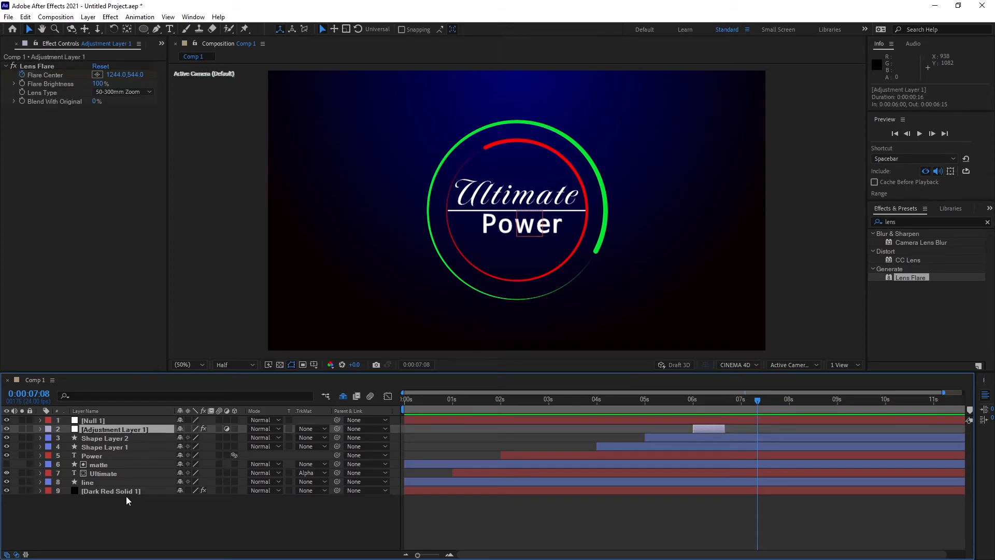
{"action": "left_click", "coordinate": [87, 481], "text": "shift"}
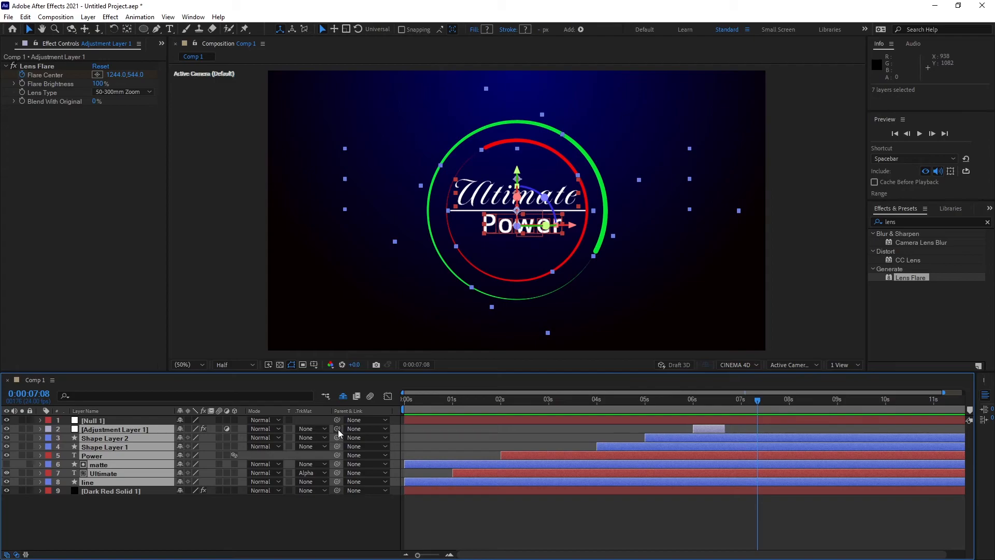
{"action": "left_click_drag", "start_coordinate": [306, 430], "coordinate": [90, 419]}
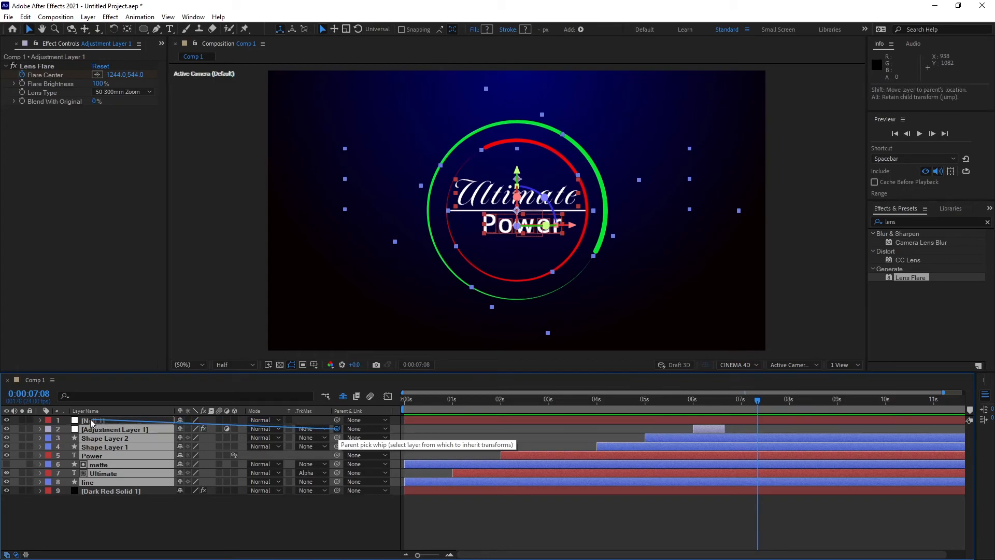
{"action": "left_click_drag", "start_coordinate": [90, 419], "coordinate": [90, 419]}
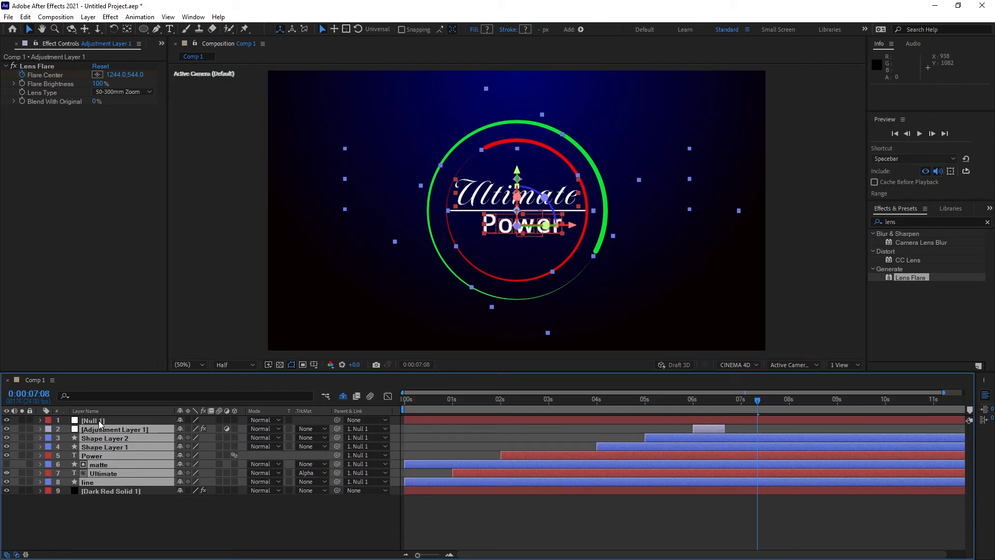
{"action": "left_click", "coordinate": [41, 420]}
{"action": "left_click", "coordinate": [49, 430]}
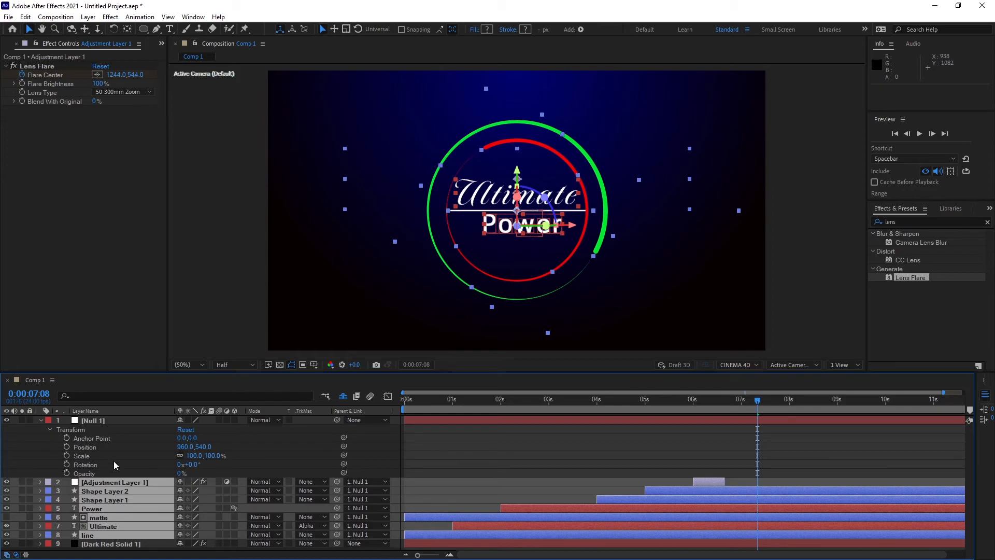
Try changing the null's transform values to test the parented layers, and reset its transform.
{"action": "mouse_move", "coordinate": [185, 447]}
{"action": "left_mouse_down"}
{"action": "mouse_move", "coordinate": [13, 447]}
{"action": "mouse_move", "coordinate": [280, 443]}
{"action": "mouse_move", "coordinate": [255, 438]}
{"action": "mouse_move", "coordinate": [178, 456]}
{"action": "mouse_move", "coordinate": [218, 456]}
{"action": "mouse_move", "coordinate": [193, 456]}
{"action": "left_mouse_up"}
{"action": "key", "text": "ctrl+z"}
{"action": "key", "text": "ctrl+z"}
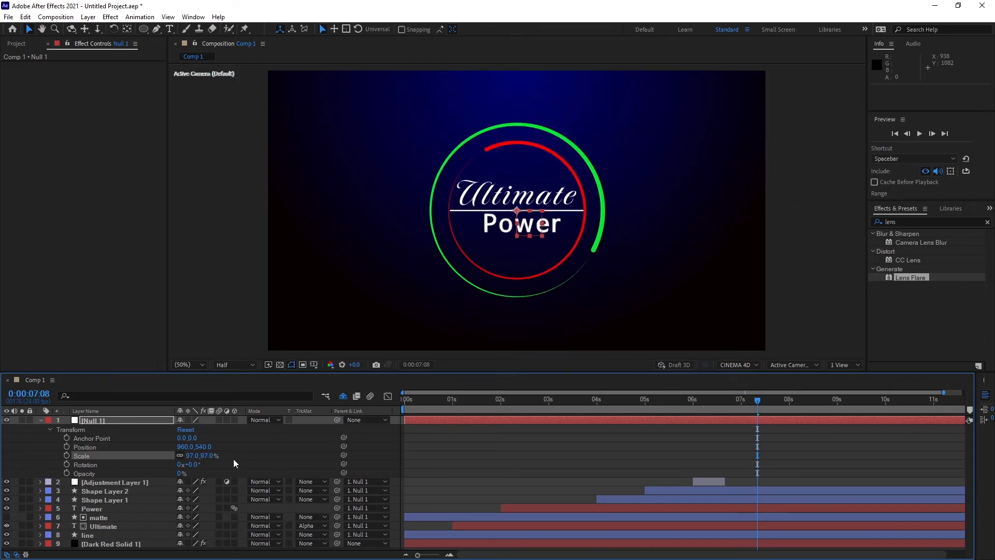
{"action": "left_click", "coordinate": [189, 431]}
Keyframe the null's Scale at 77% on 0:00:00:00 and 142% on 0:00:11:23.
{"action": "key", "text": "Home"}
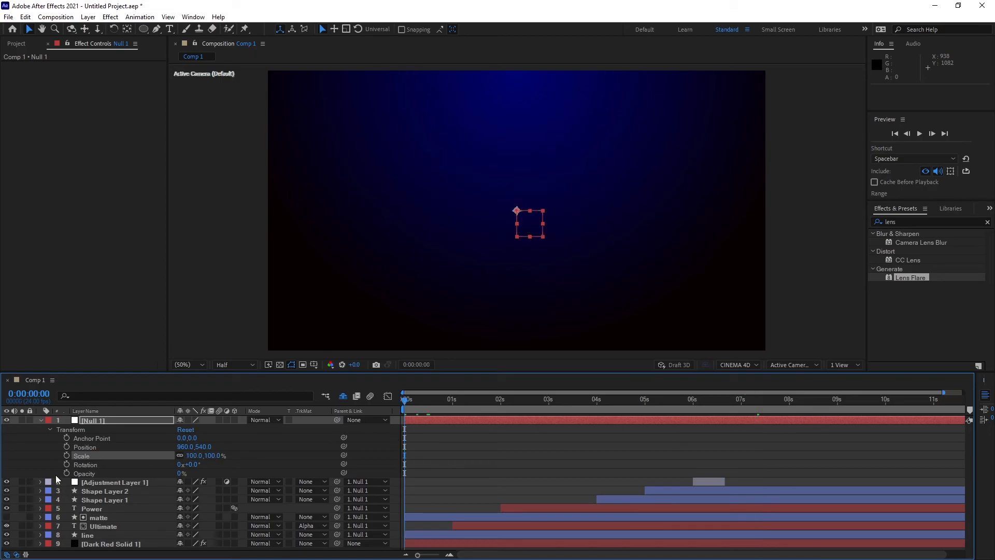
{"action": "left_click", "coordinate": [67, 456]}
{"action": "left_click_drag", "start_coordinate": [192, 456], "coordinate": [187, 460]}
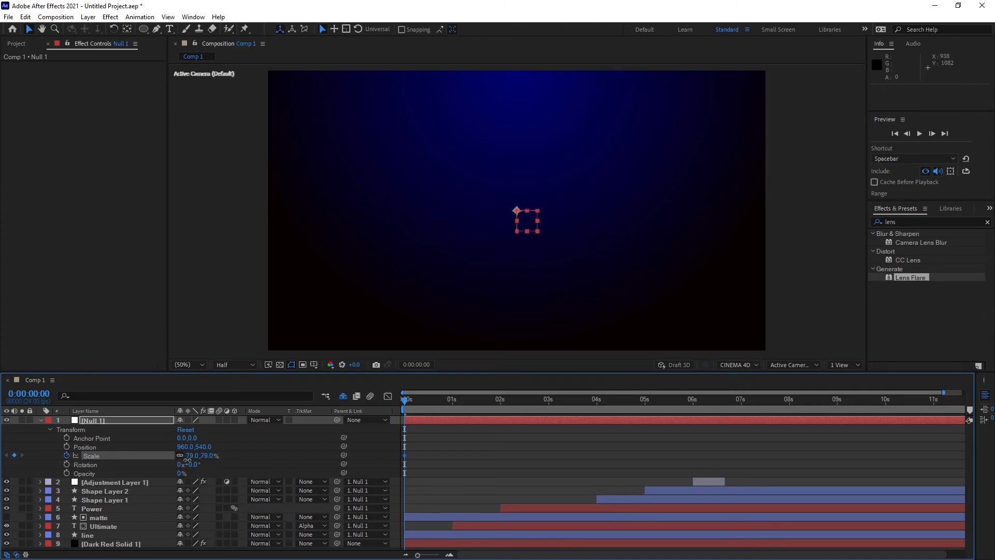
{"action": "left_click_drag", "start_coordinate": [492, 407], "coordinate": [963, 412]}
{"action": "mouse_move", "coordinate": [190, 456]}
{"action": "left_mouse_down"}
{"action": "mouse_move", "coordinate": [215, 458]}
{"action": "mouse_move", "coordinate": [205, 457]}
{"action": "left_mouse_up"}
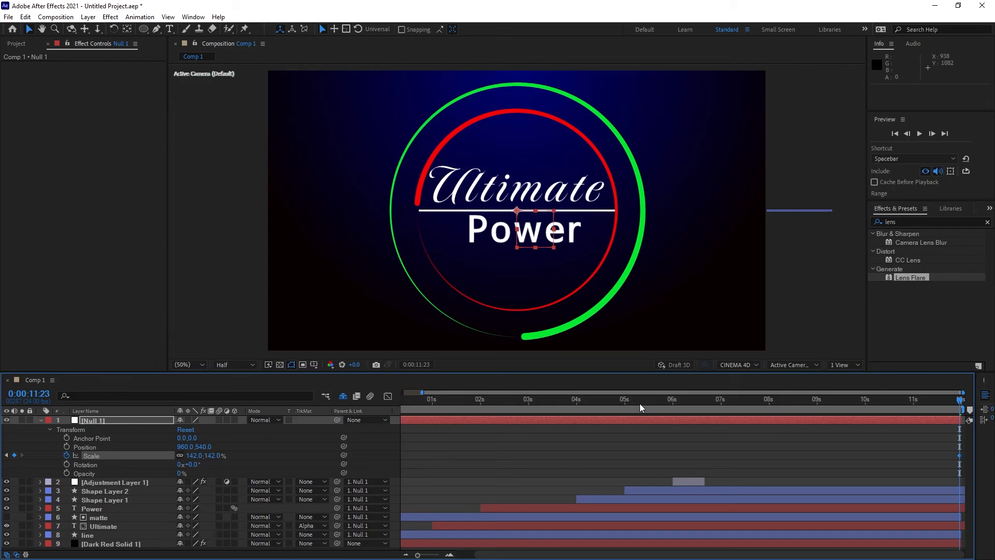
Preview the whole title's scale-up from the start of the composition and scrub back to 0:00:08:23.
{"action": "left_click_drag", "start_coordinate": [453, 399], "coordinate": [321, 413]}
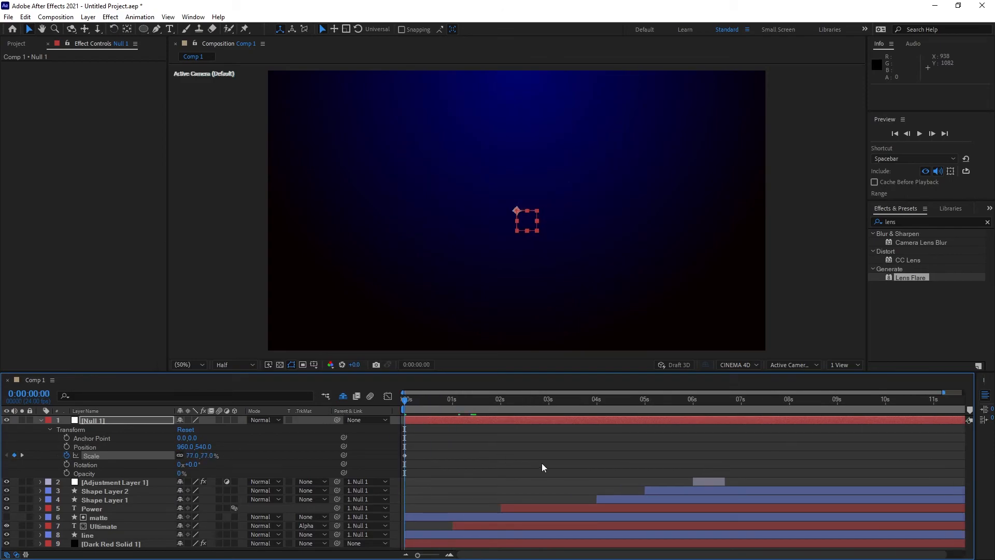
{"action": "key", "text": "space"}
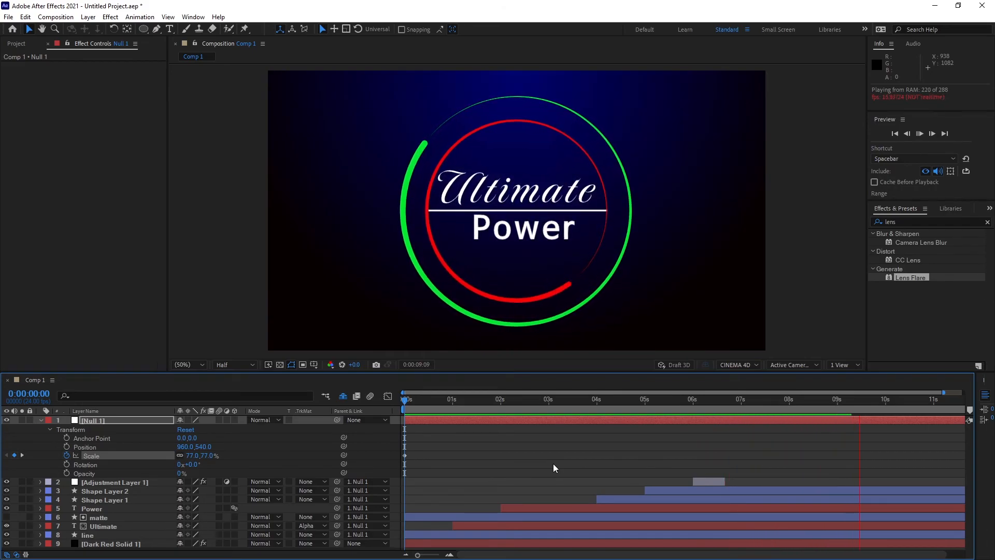
{"action": "left_click_drag", "start_coordinate": [835, 402], "coordinate": [790, 401]}
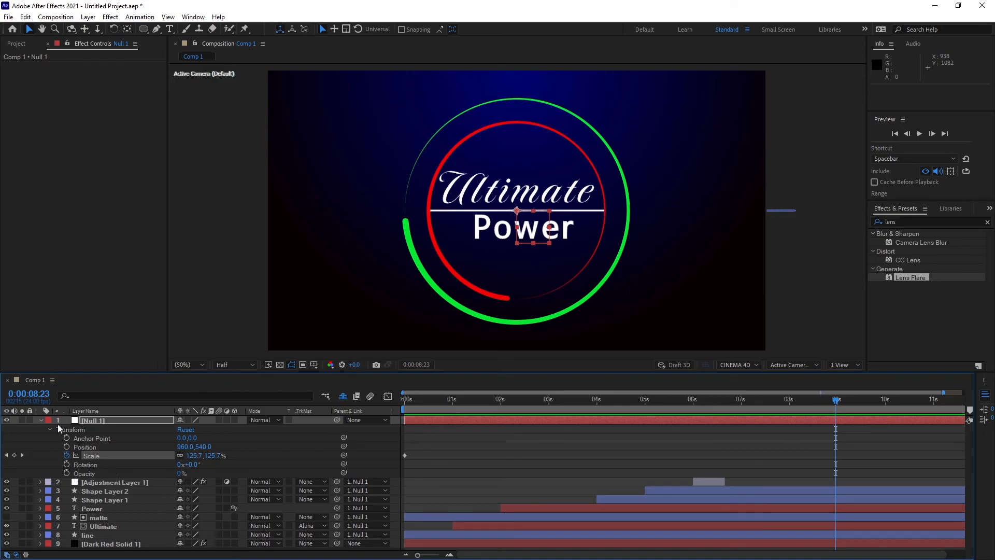
Reveal the shy footage and music layers, unlock both, and turn on the footage's visibility and the music's audio.
{"action": "left_click", "coordinate": [41, 421]}
{"action": "left_click", "coordinate": [579, 525]}
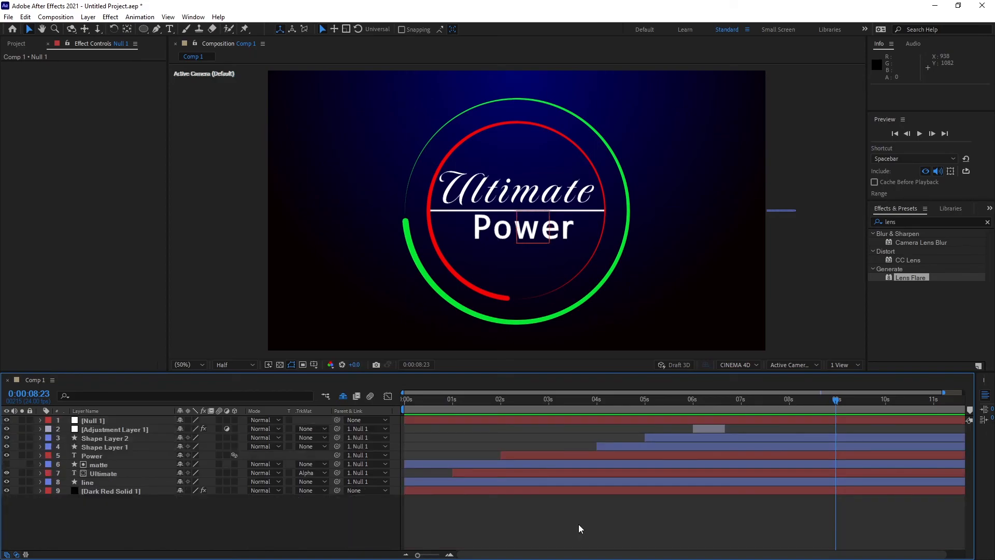
{"action": "left_click", "coordinate": [343, 395]}
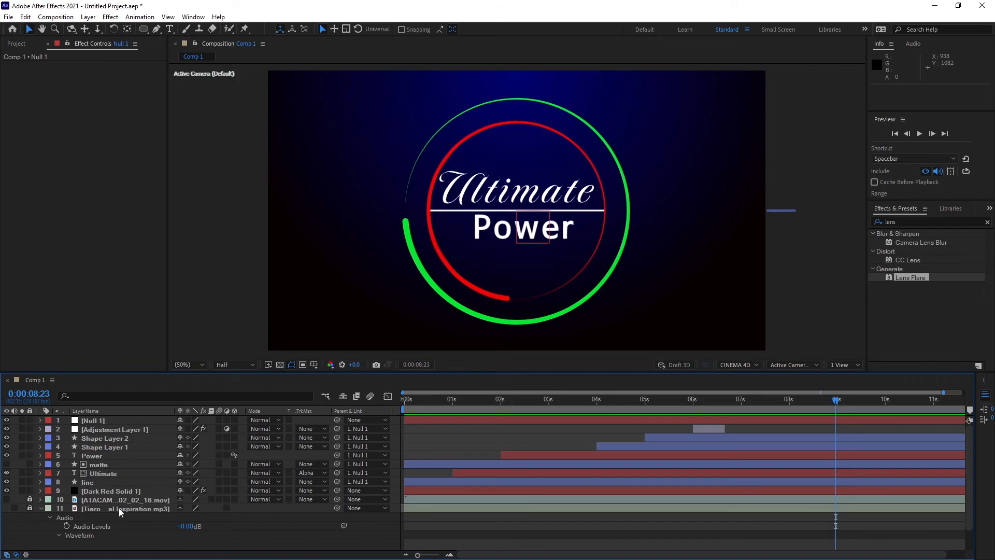
{"action": "left_click", "coordinate": [30, 500]}
{"action": "left_click", "coordinate": [30, 509]}
{"action": "left_click", "coordinate": [12, 509]}
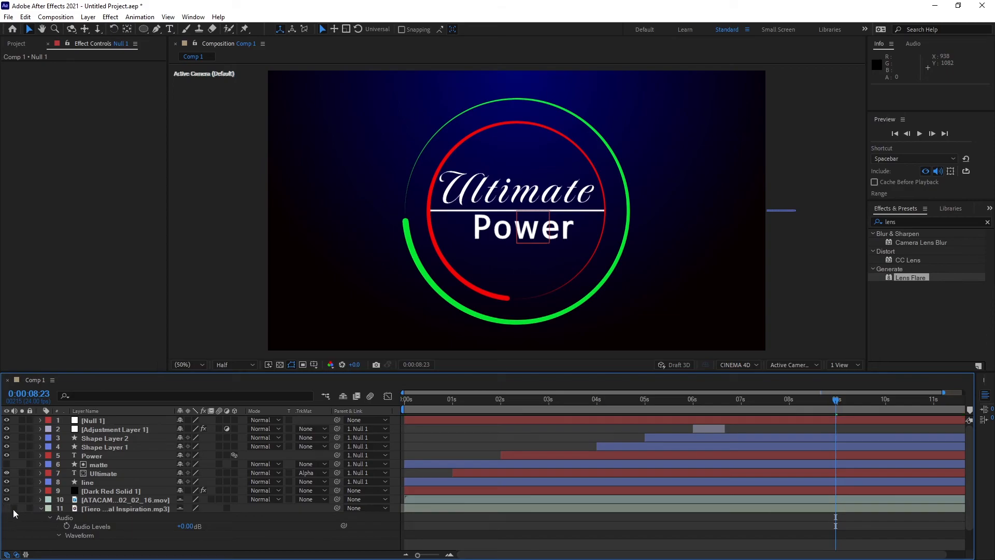
{"action": "left_click", "coordinate": [42, 510]}
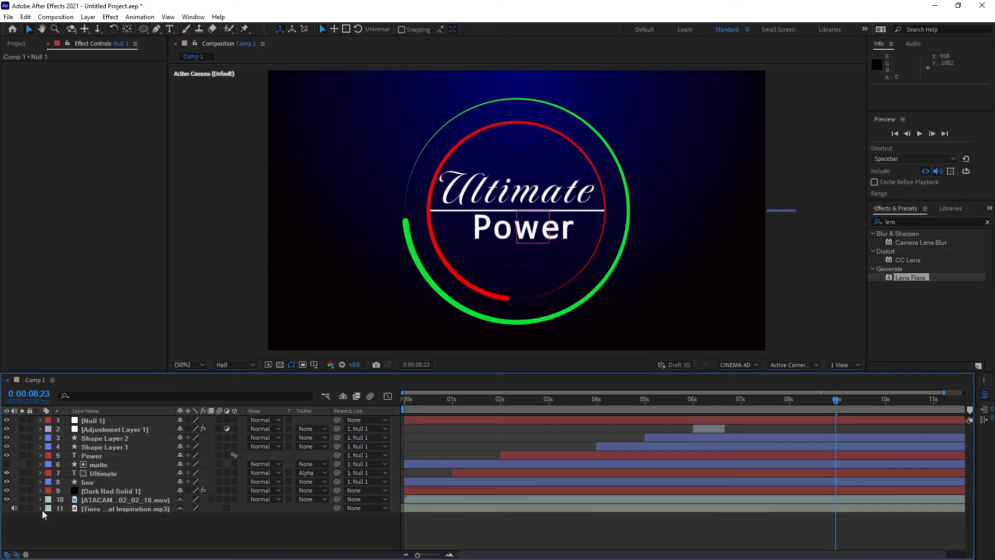
Set the blending mode of the Dark Red Solid 1 gradient layer to Overlay.
{"action": "left_click", "coordinate": [114, 490]}
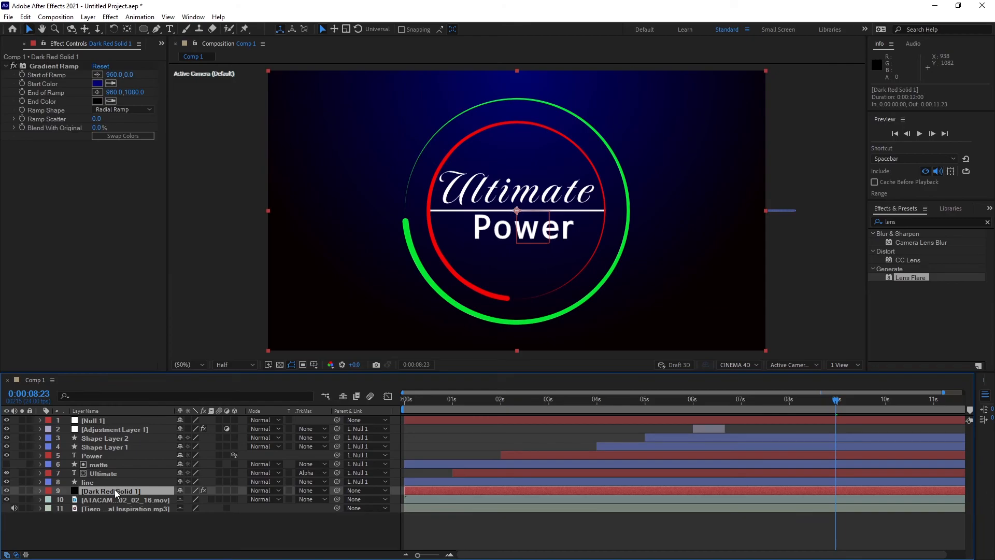
{"action": "left_click", "coordinate": [275, 490]}
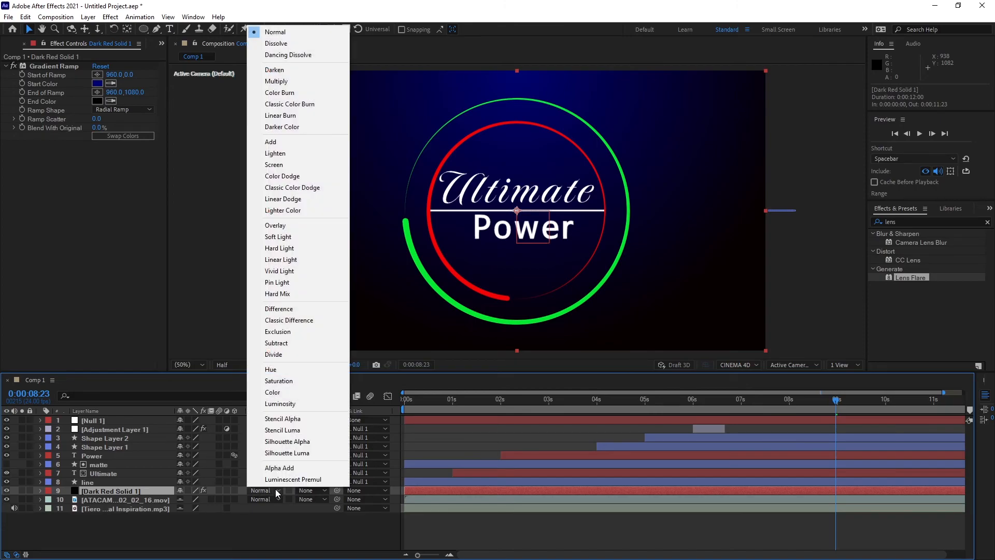
{"action": "left_click", "coordinate": [290, 225]}
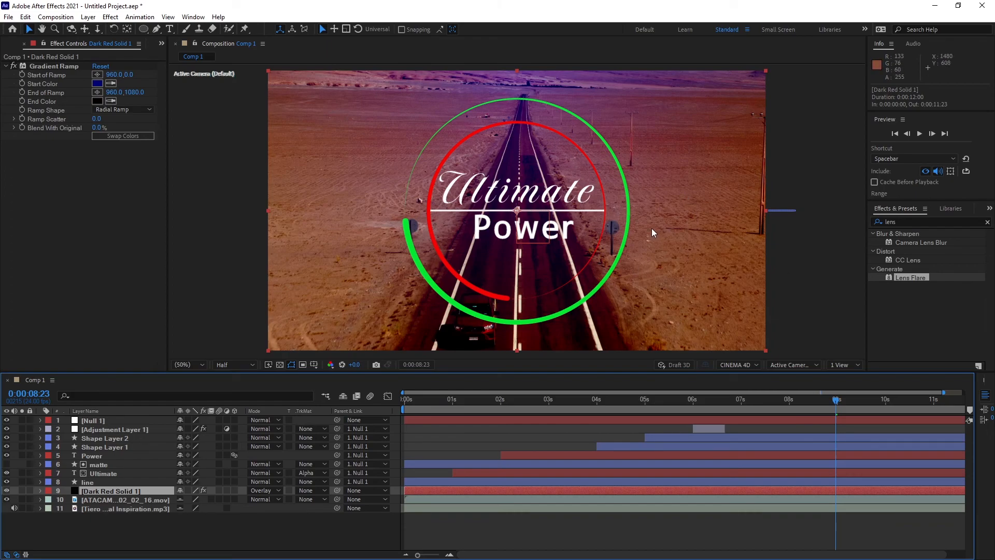
Scale the ATACAMA aerial footage layer down to 50% to fit the frame.
{"action": "left_click", "coordinate": [95, 499]}
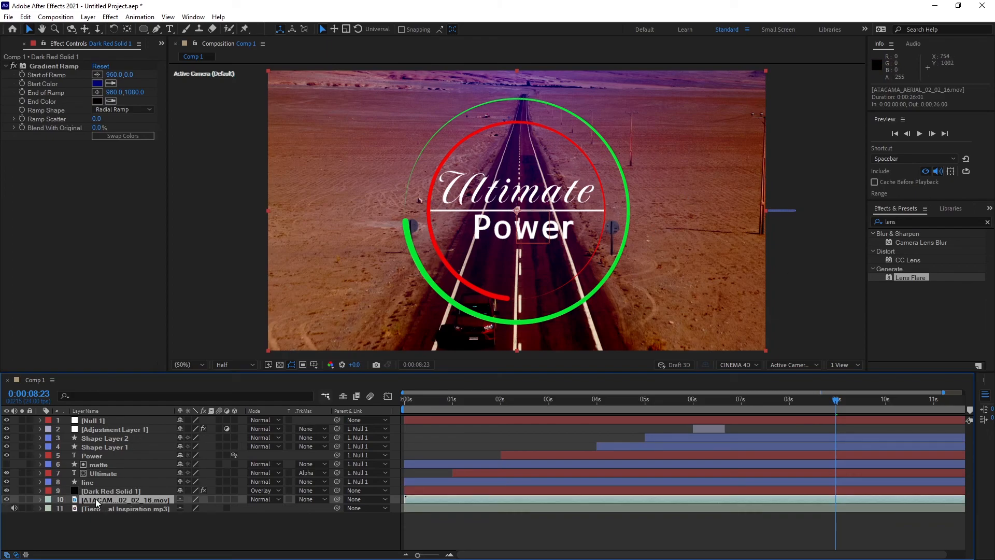
{"action": "left_click", "coordinate": [40, 500]}
{"action": "left_click", "coordinate": [50, 509]}
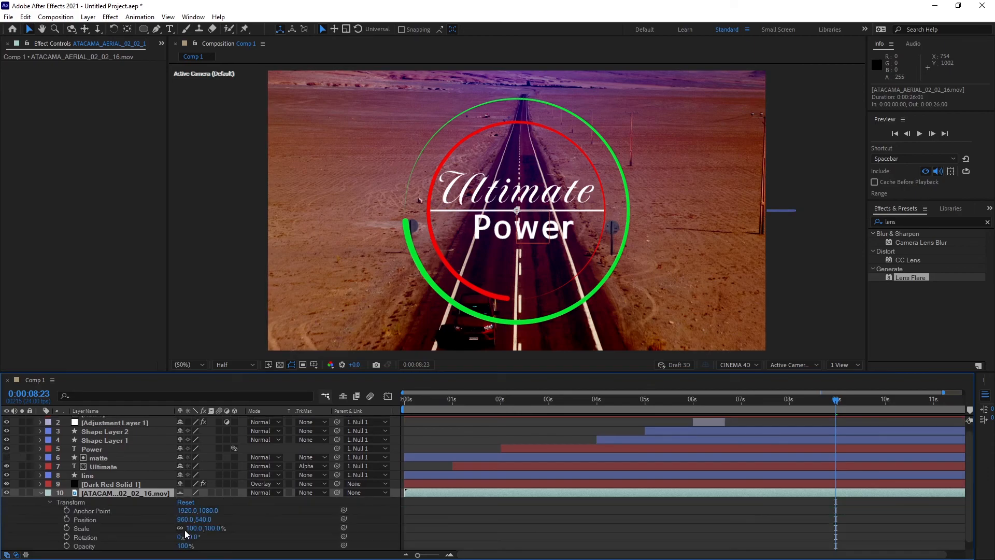
{"action": "left_click_drag", "start_coordinate": [189, 528], "coordinate": [167, 529]}
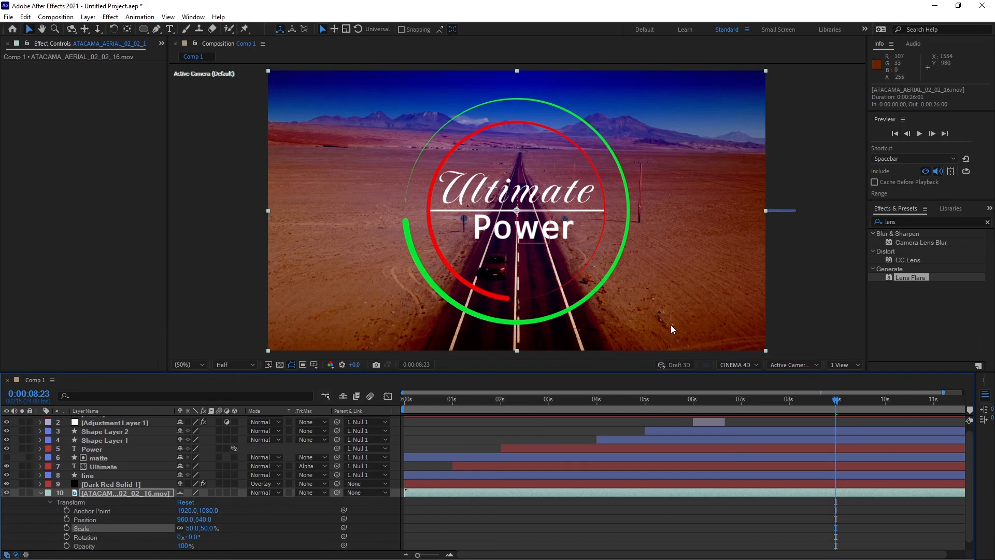
Draw a closed Pen mask on Dark Red Solid 1 around the upper part of the frame, with a wavy lower edge below the title.
{"action": "key", "text": "ctrl+Up"}
{"action": "left_click", "coordinate": [156, 31]}
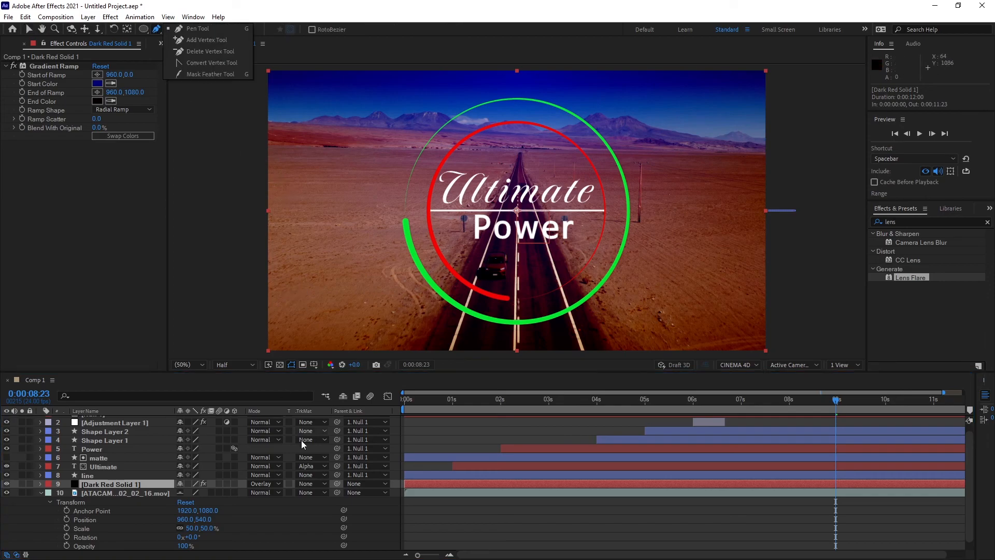
{"action": "left_click", "coordinate": [261, 69]}
{"action": "left_click", "coordinate": [260, 246]}
{"action": "left_click_drag", "start_coordinate": [330, 253], "coordinate": [366, 254]}
{"action": "left_click_drag", "start_coordinate": [400, 242], "coordinate": [432, 242]}
{"action": "left_click_drag", "start_coordinate": [510, 245], "coordinate": [596, 254]}
{"action": "left_click_drag", "start_coordinate": [691, 255], "coordinate": [785, 228]}
{"action": "left_click", "coordinate": [780, 67]}
{"action": "left_click", "coordinate": [262, 68]}
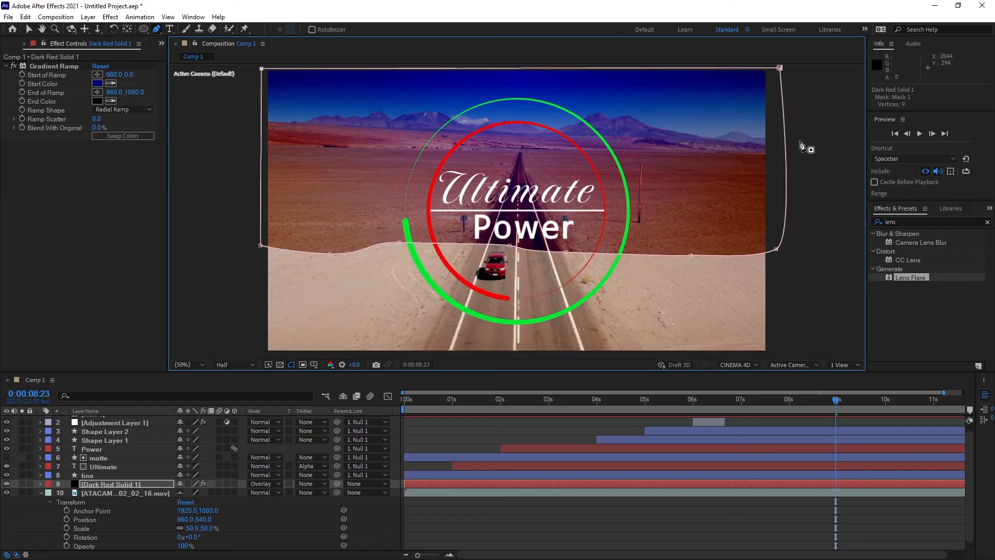
Set the Mask Feather of Mask 1 on Dark Red Solid 1 to 493 pixels.
{"action": "left_click", "coordinate": [30, 29]}
{"action": "left_click", "coordinate": [40, 483]}
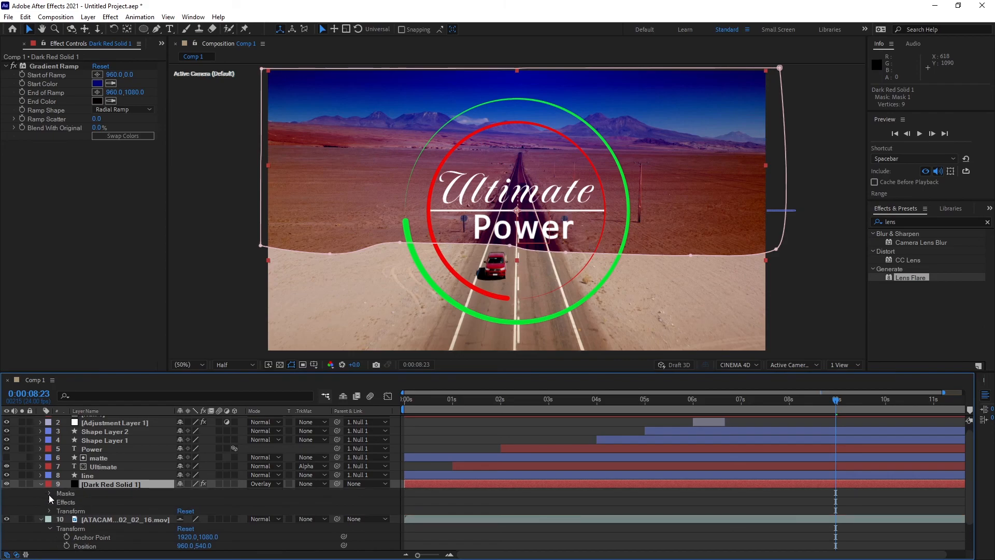
{"action": "left_click", "coordinate": [49, 494]}
{"action": "scroll", "coordinate": [129, 488], "scroll_direction": "down", "scroll_amount": 1}
{"action": "left_click", "coordinate": [58, 475]}
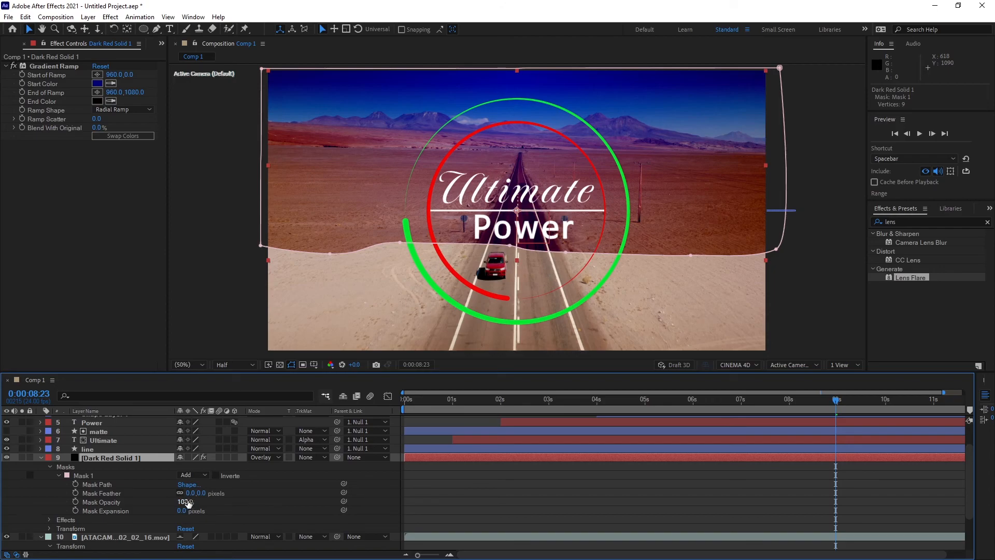
{"action": "left_click_drag", "start_coordinate": [191, 493], "coordinate": [438, 485]}
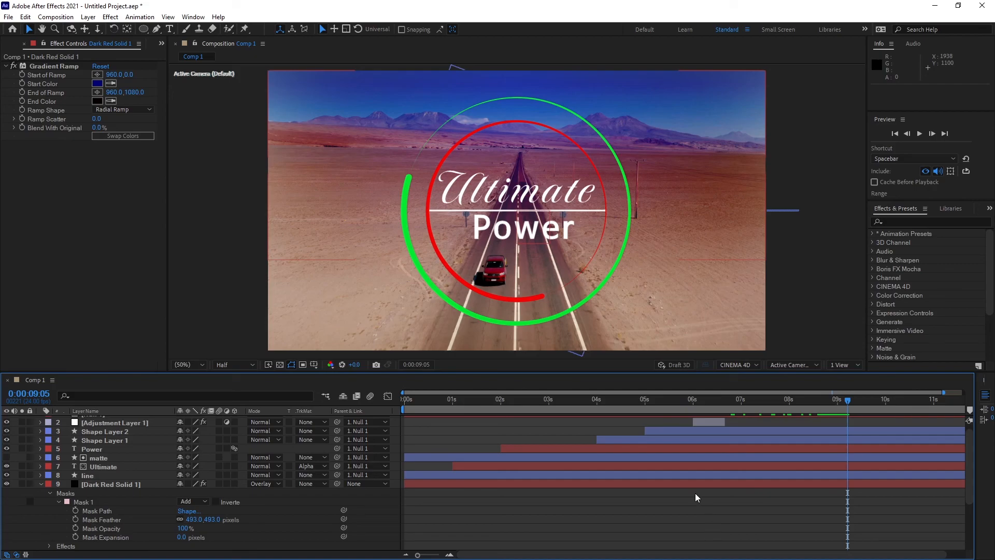
Preview the finished title over the footage and music from the start of the composition.
{"action": "left_click_drag", "start_coordinate": [408, 405], "coordinate": [387, 405]}
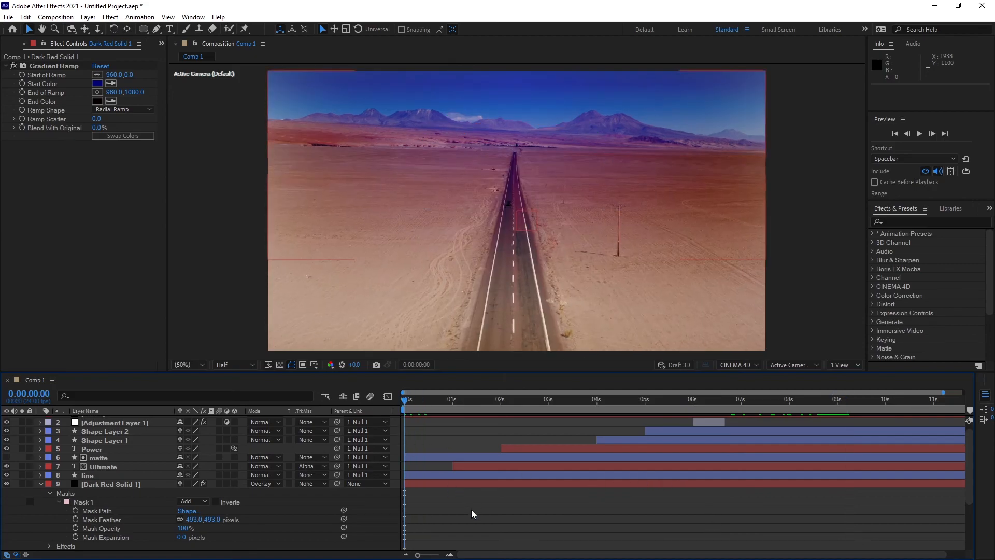
{"action": "key", "text": "space"}
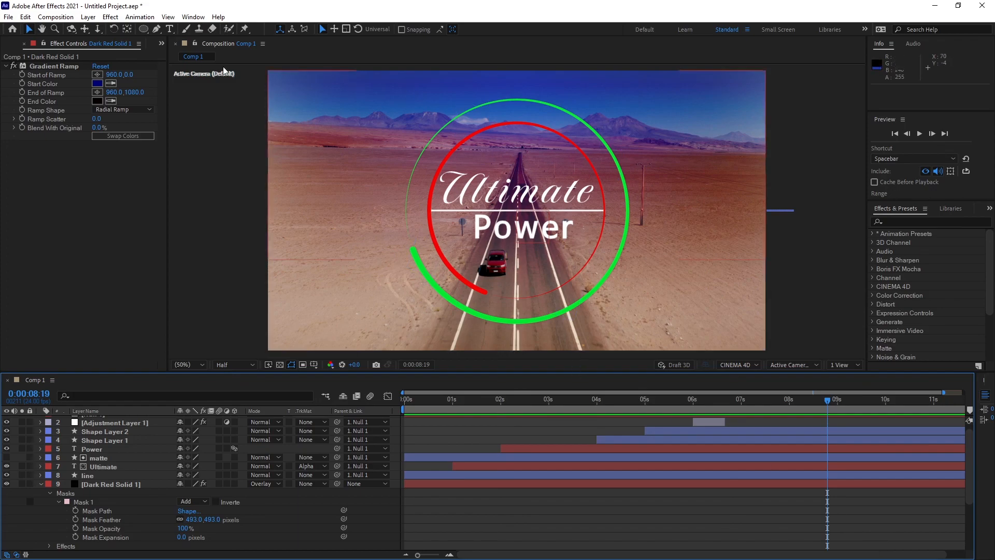
{"action": "left_click", "coordinate": [90, 17]}
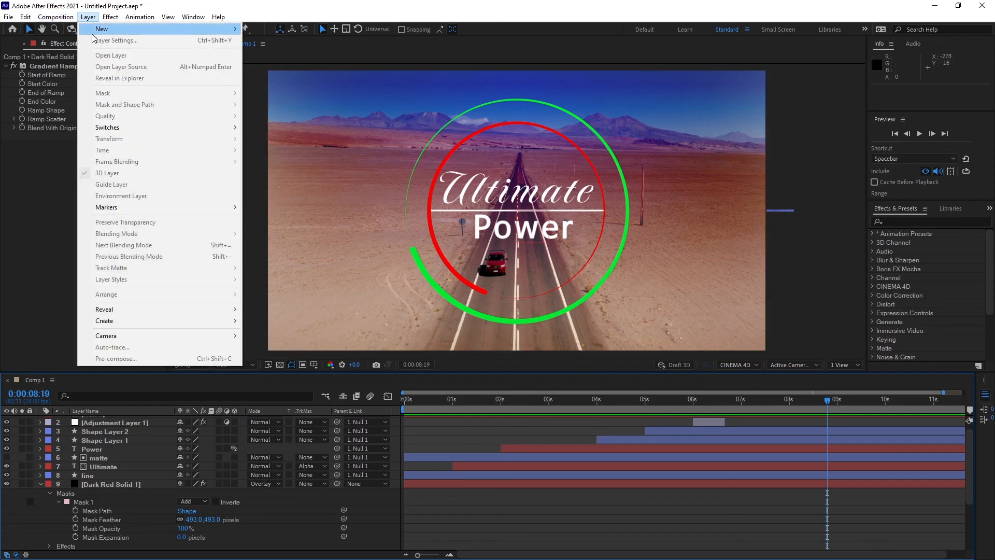
{"action": "mouse_move", "coordinate": [94, 32]}
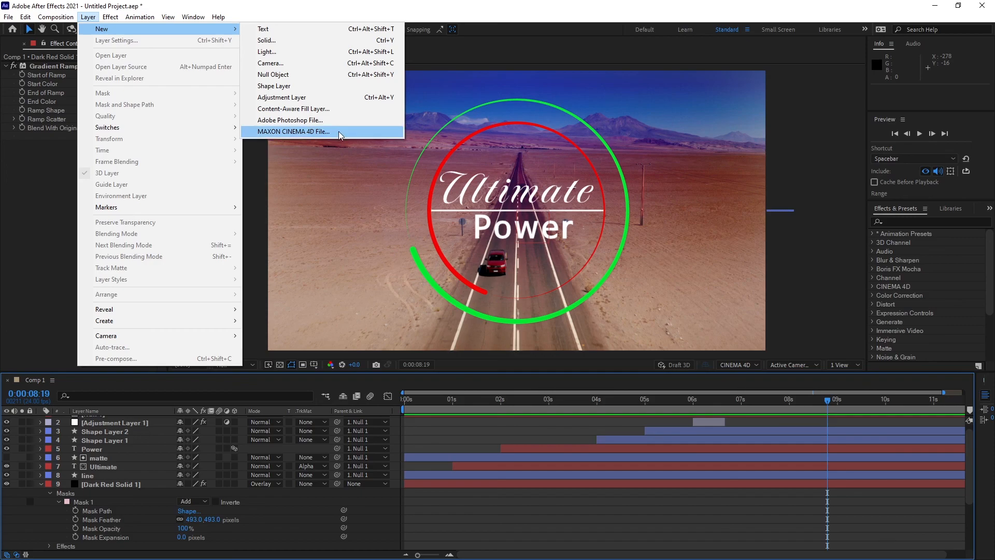
{"action": "left_click", "coordinate": [499, 61]}
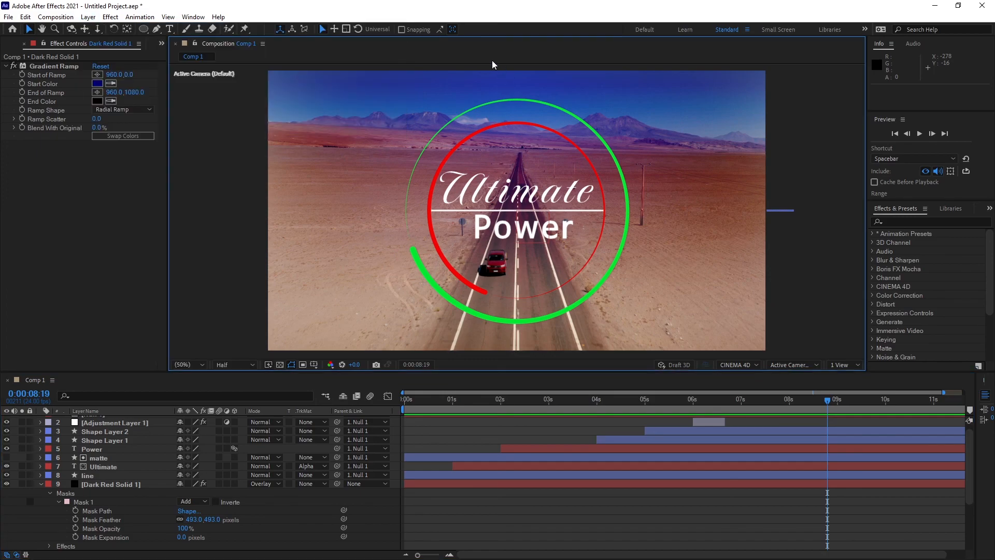